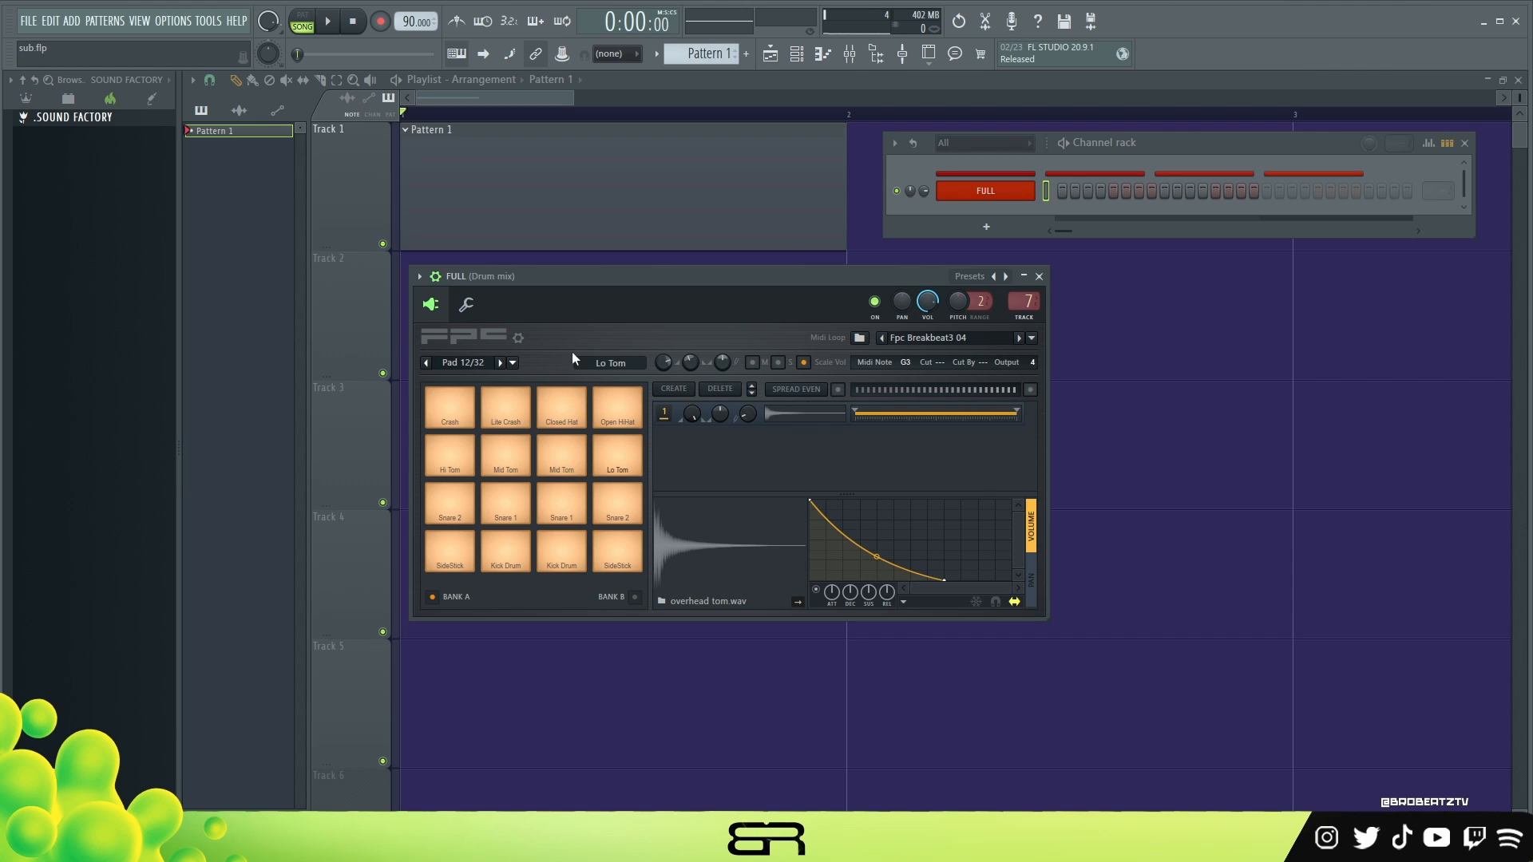
mouse_move(583, 277)
mouse_down()
mouse_move(607, 275)
mouse_move(592, 276)
mouse_up()
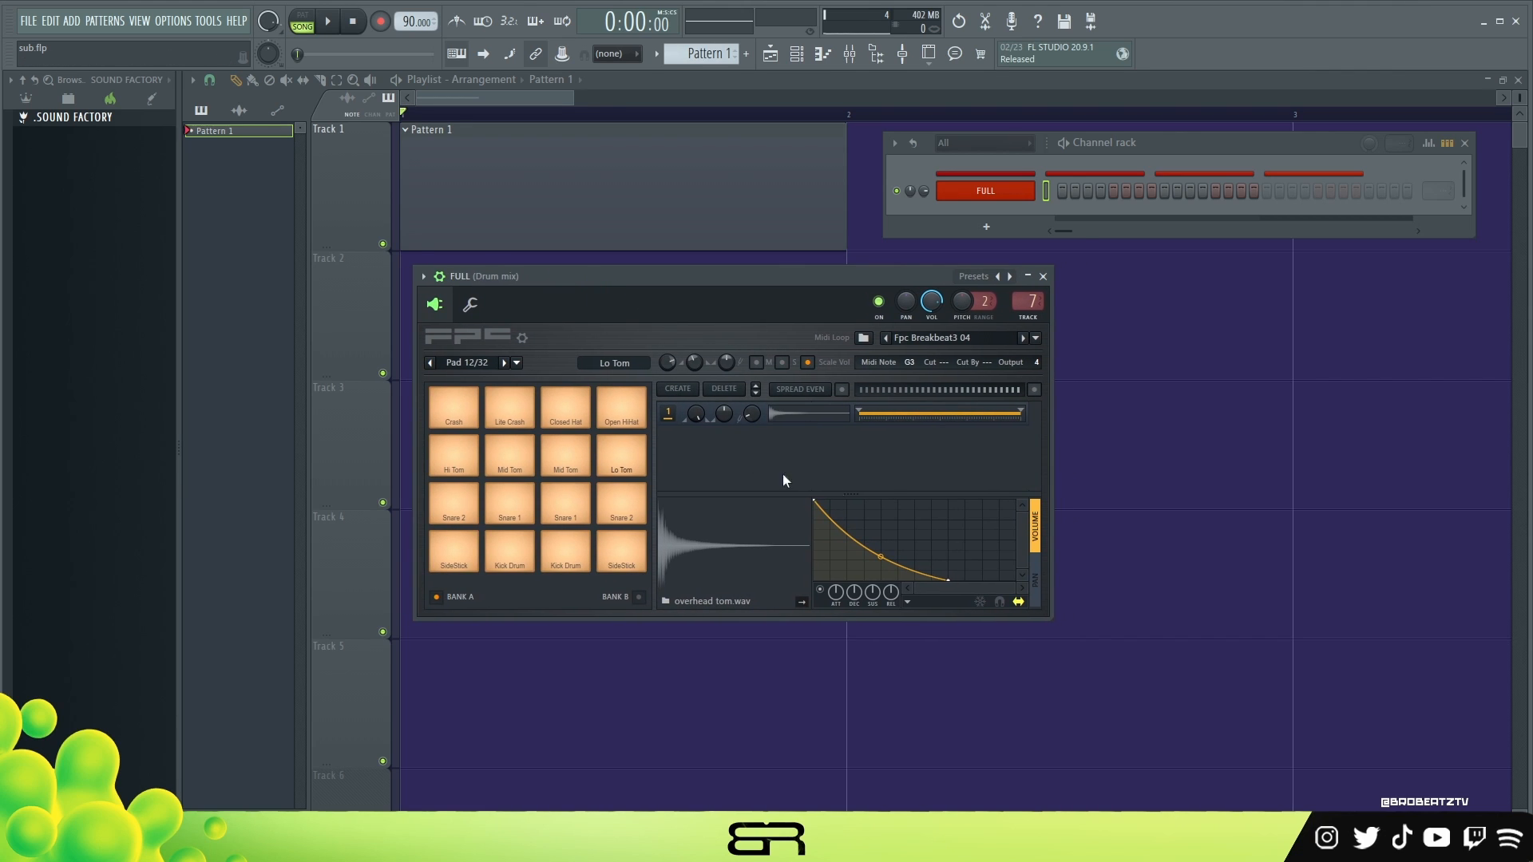
drag(708, 417, 707, 423)
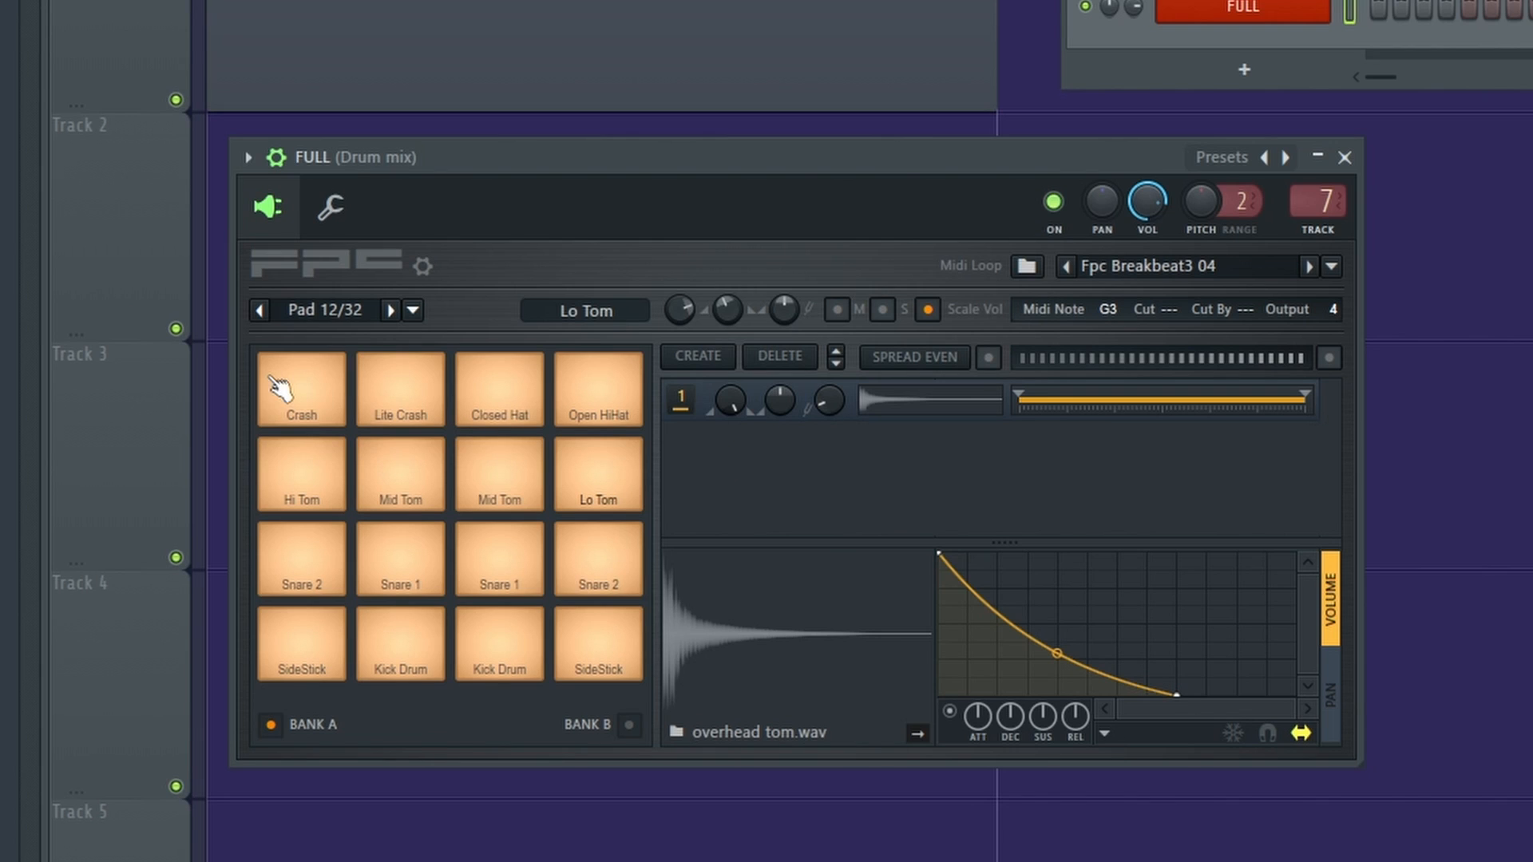
Audition all sixteen FPC drum pads row by row, from Crash to the last SideStick
click(281, 391)
click(435, 397)
click(519, 399)
click(613, 405)
click(339, 499)
click(423, 491)
click(503, 487)
click(607, 493)
click(283, 583)
click(399, 567)
click(528, 583)
click(599, 563)
click(303, 643)
click(404, 650)
click(498, 647)
click(606, 655)
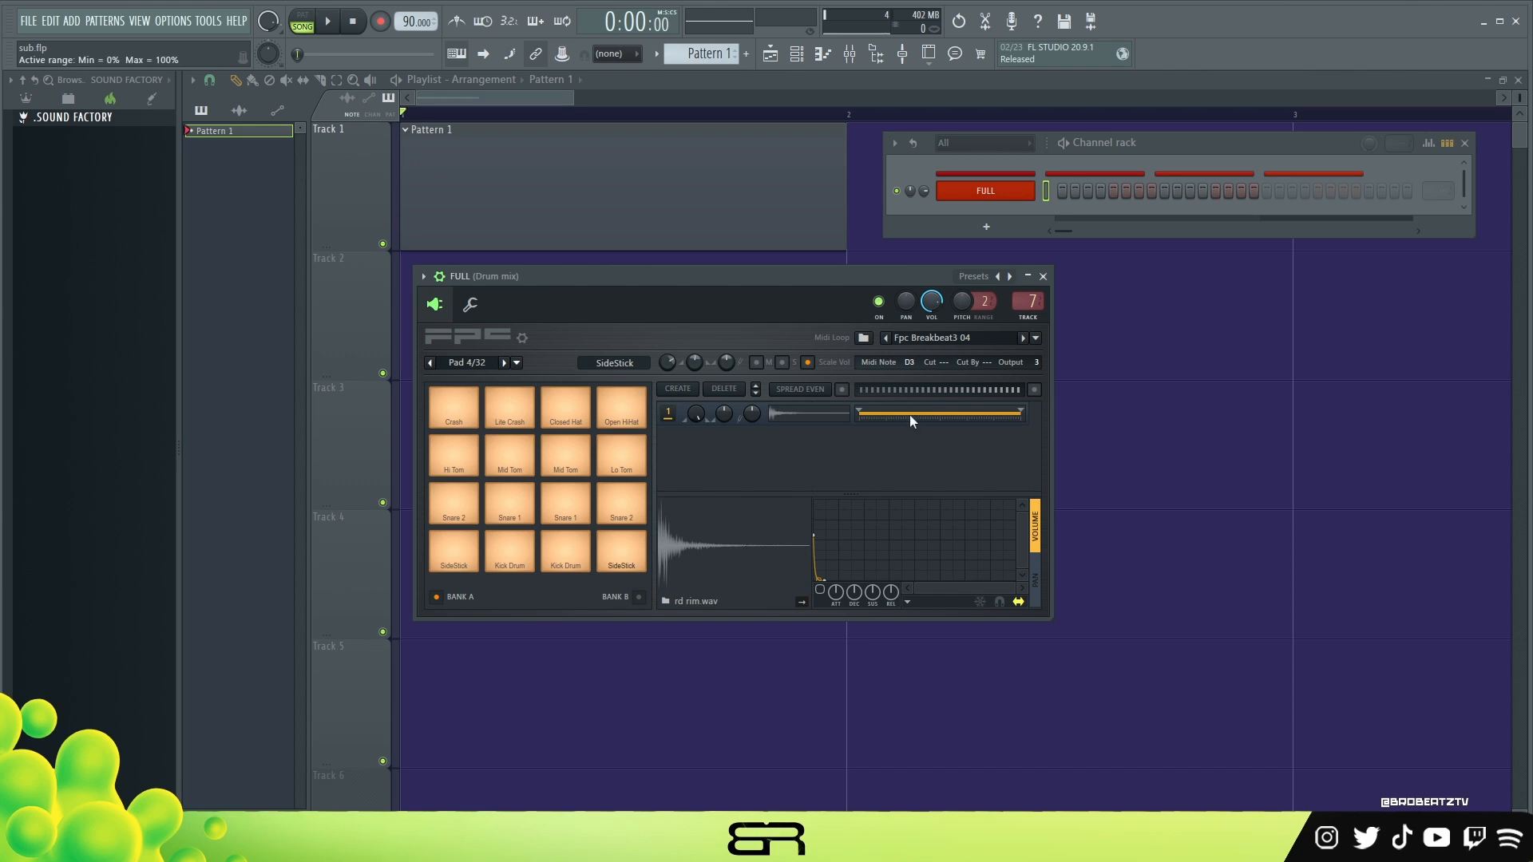
Open the FULL channel's piano roll and draw a one-bar note on the C3 Kick Drum row from the start of bar 1
right_click(978, 196)
click(1062, 189)
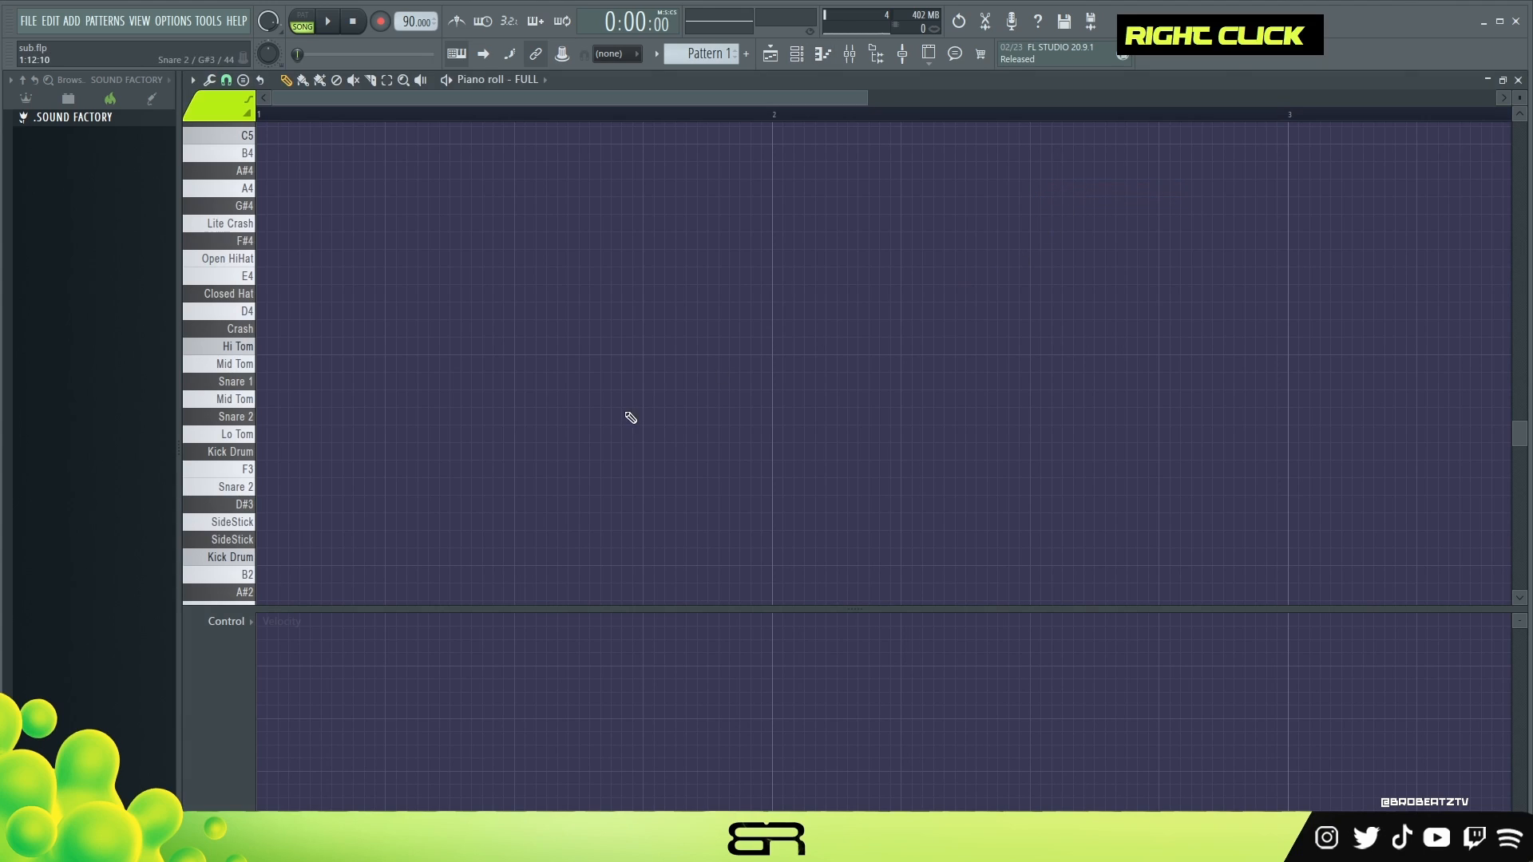
double_click(250, 335)
click(245, 386)
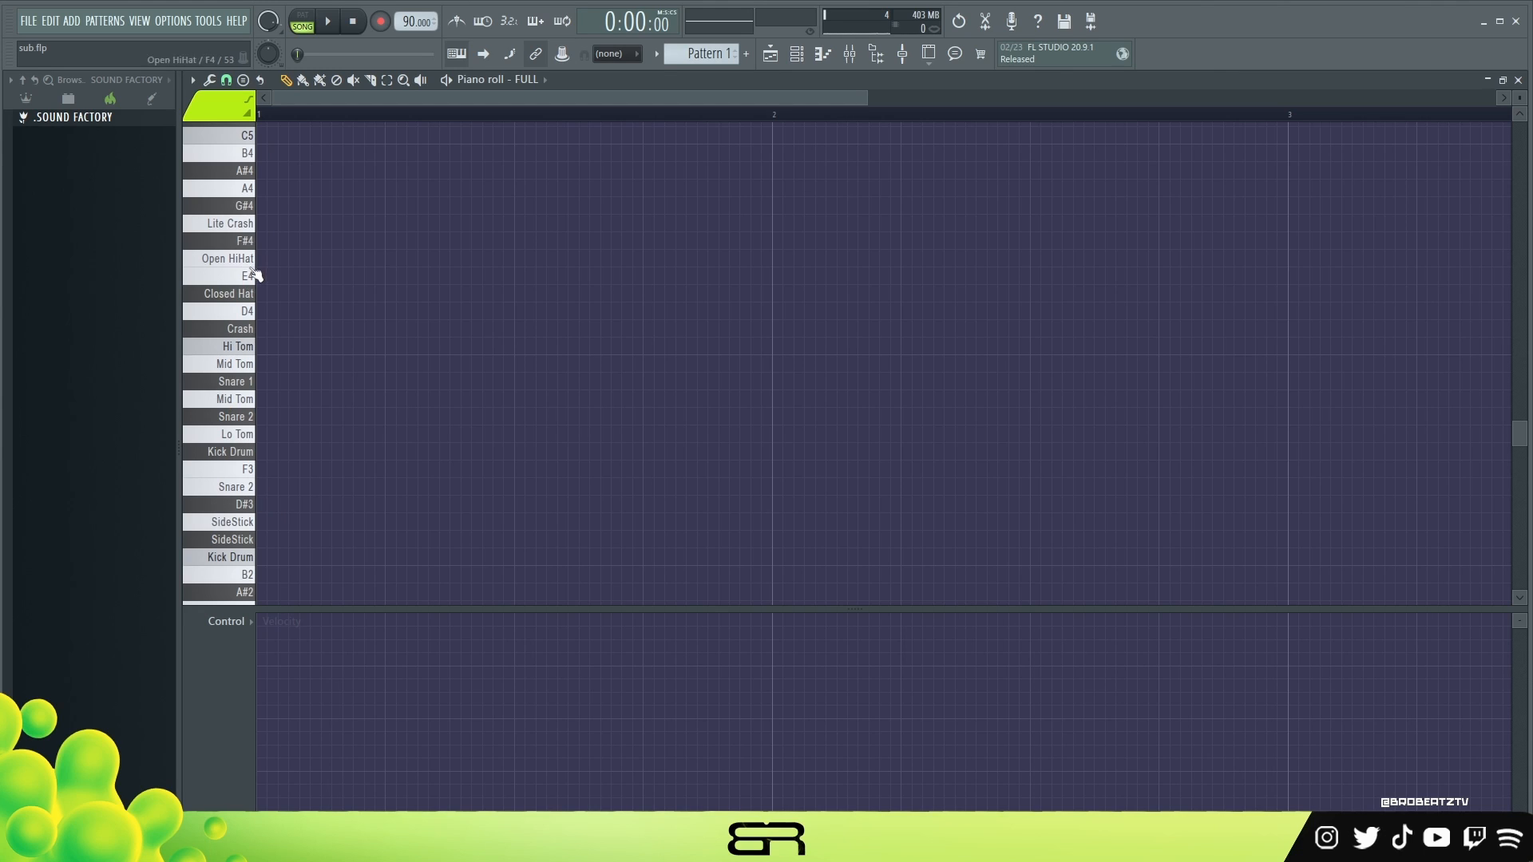
scroll(292, 435, down, 1)
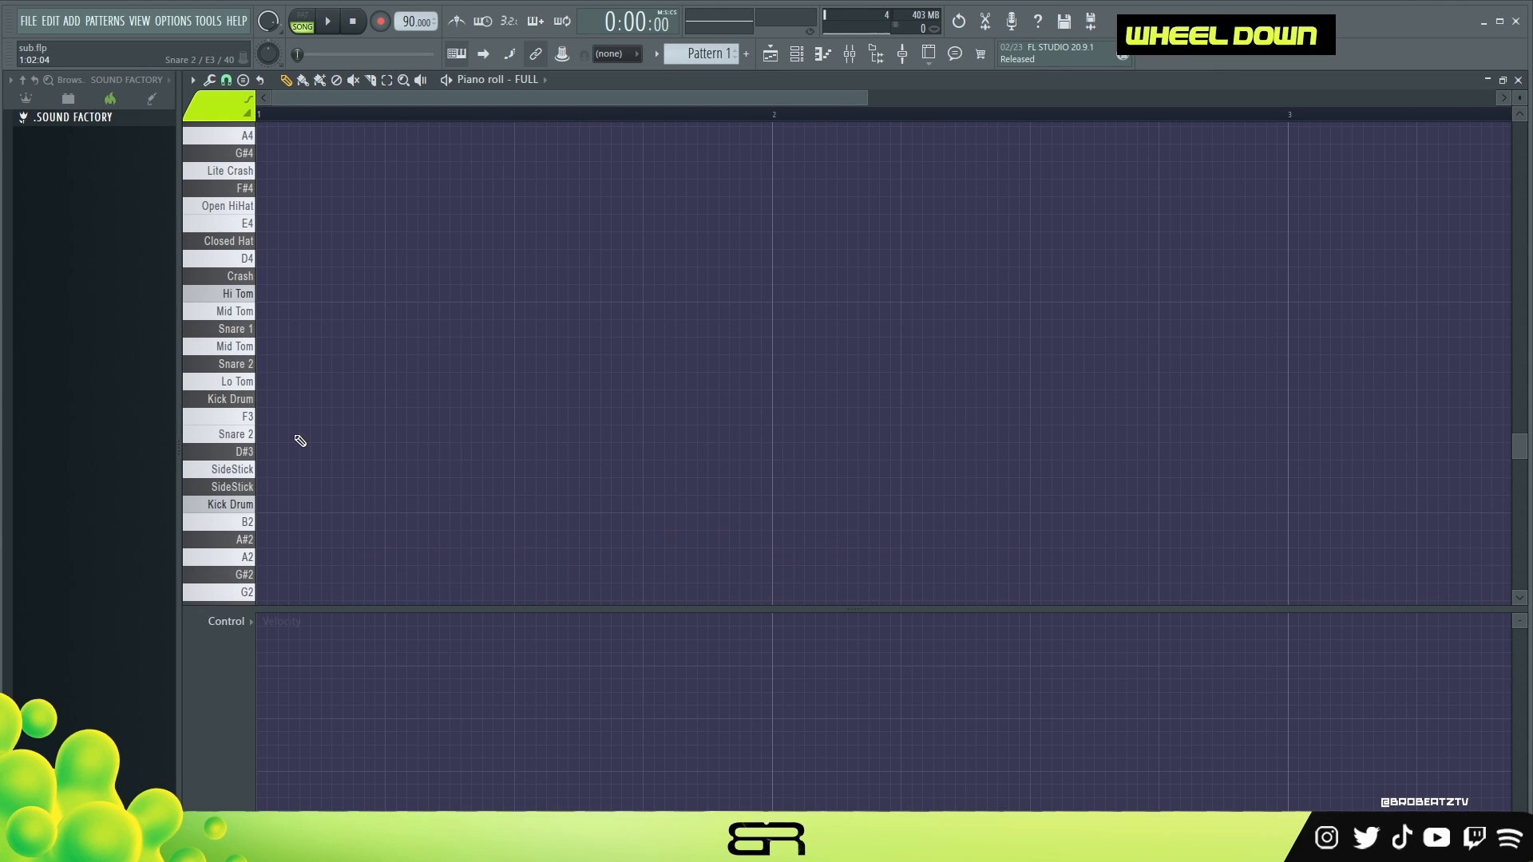
click(263, 507)
drag(321, 507, 769, 515)
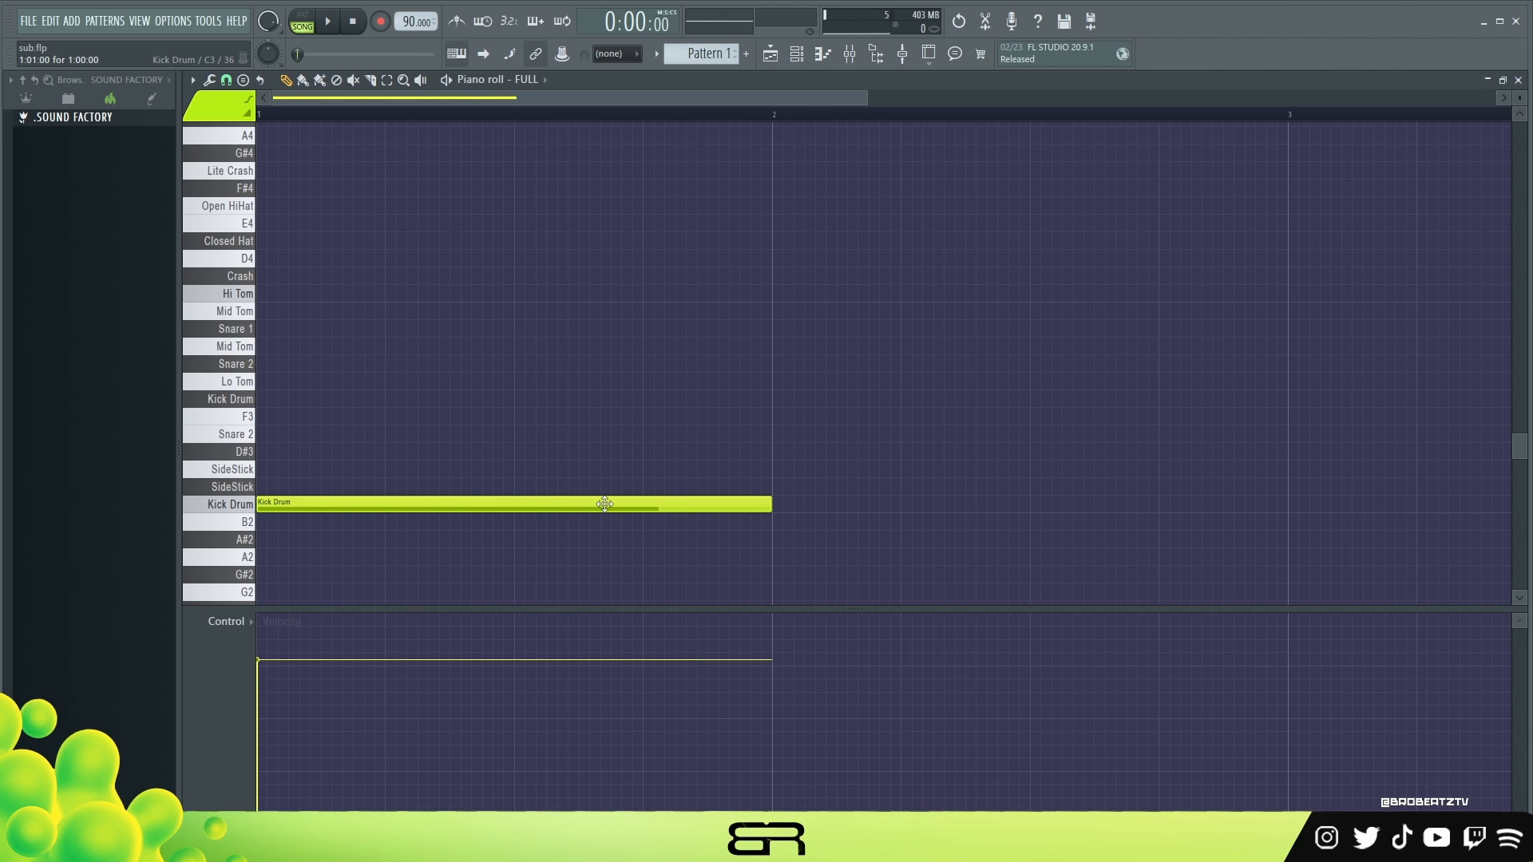
Raise the note velocity to maximum and place a one-bar note on the D3 SideStick row
ctrl+drag(449, 467, 375, 569)
drag(288, 671, 290, 566)
right_click(308, 480)
click(306, 470)
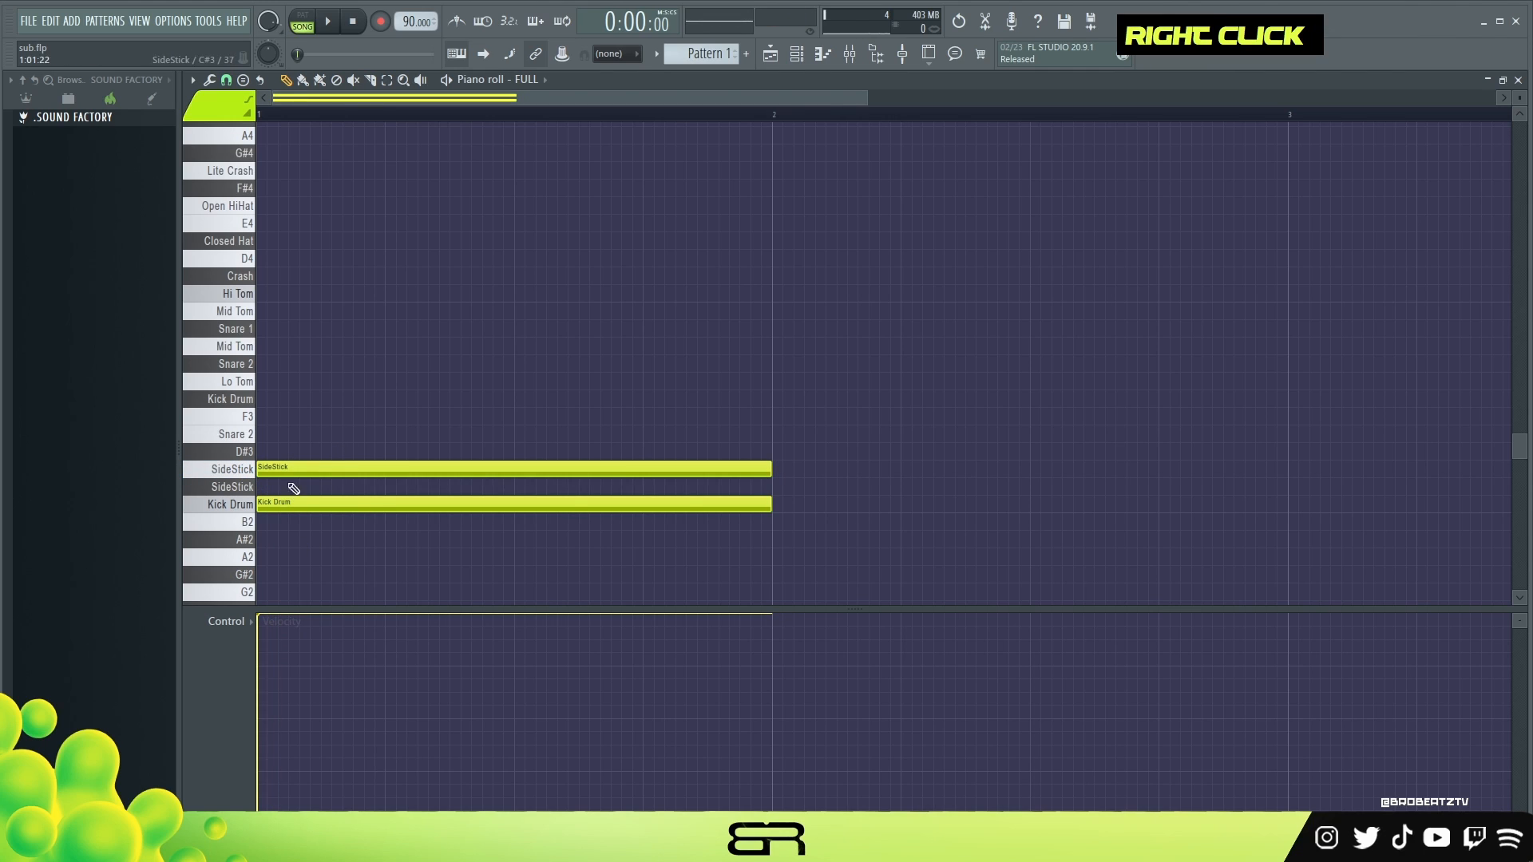
Add one-bar notes on the E3 Snare 2 row and on every row from the upper Kick Drum to Hi Tom
click(277, 434)
click(281, 398)
click(277, 381)
click(277, 363)
click(278, 346)
click(278, 328)
click(277, 311)
click(278, 293)
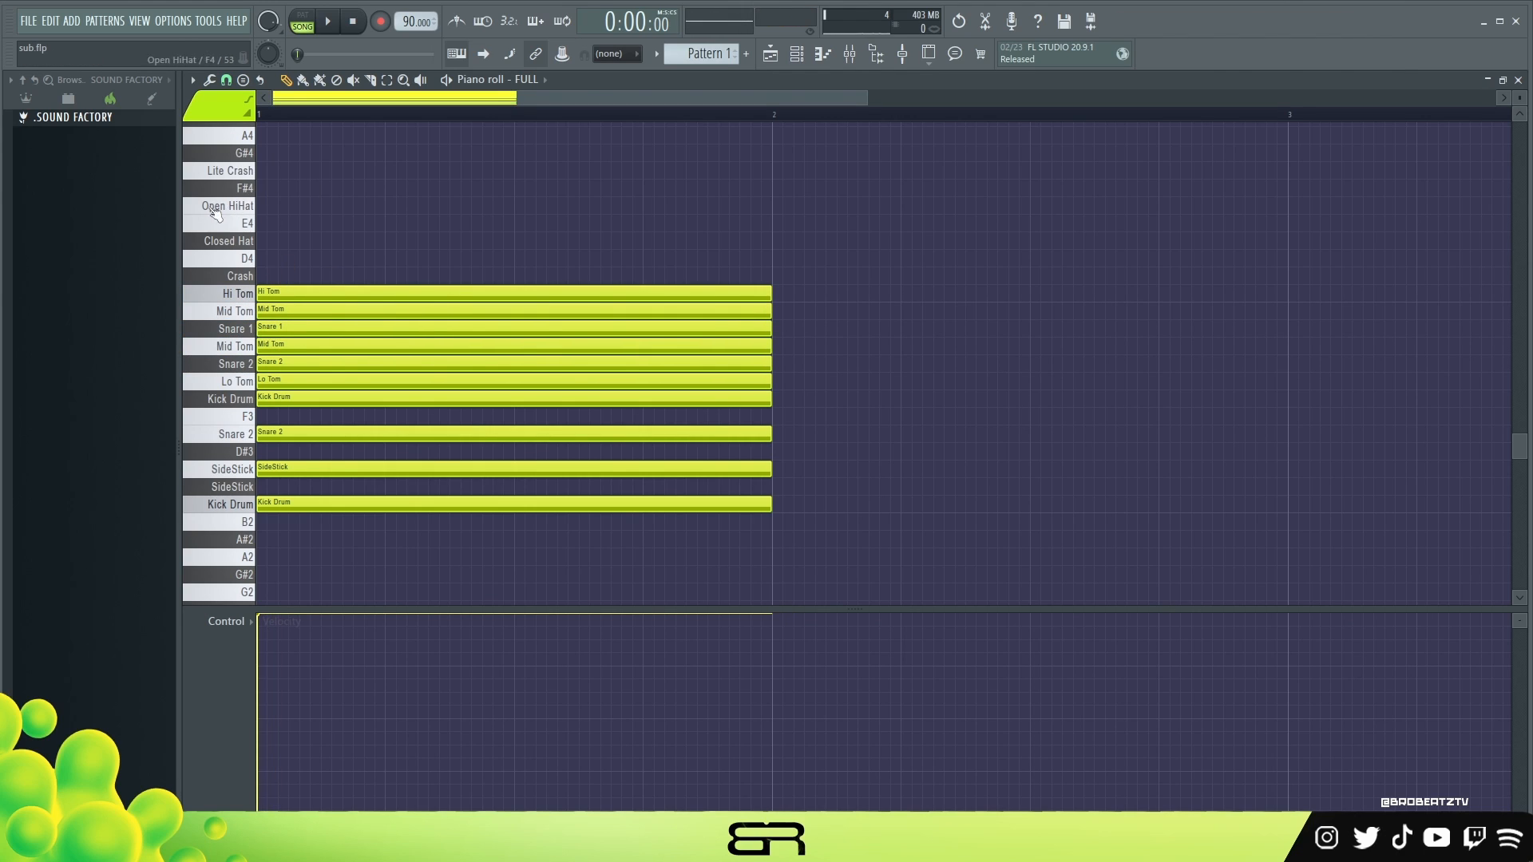
Return to the playlist, show the FULL channel's arpeggiator settings and preview the pattern
click(797, 58)
click(1400, 95)
click(1519, 81)
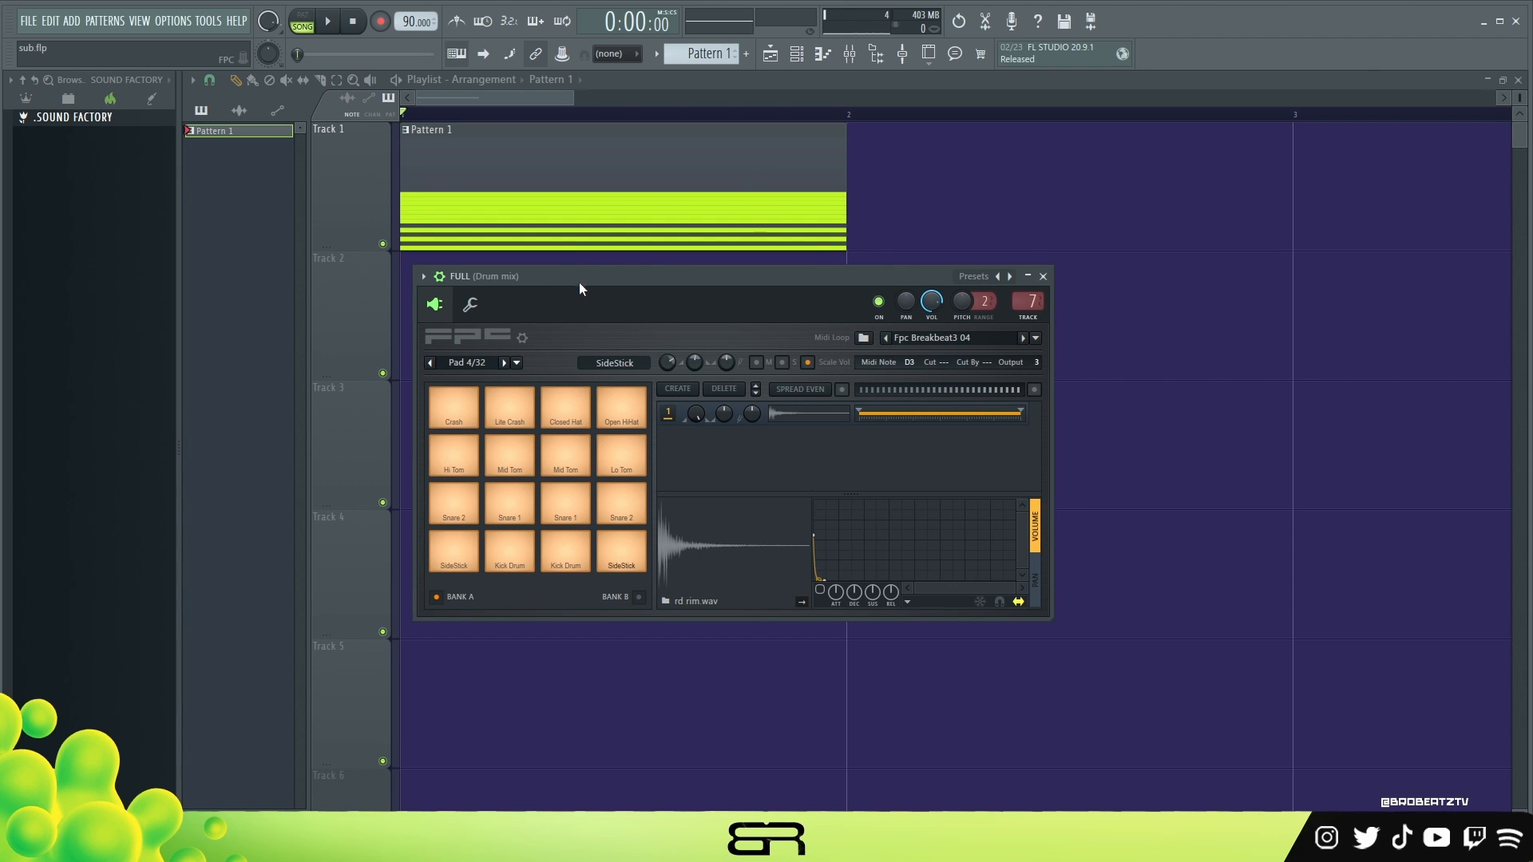
click(469, 305)
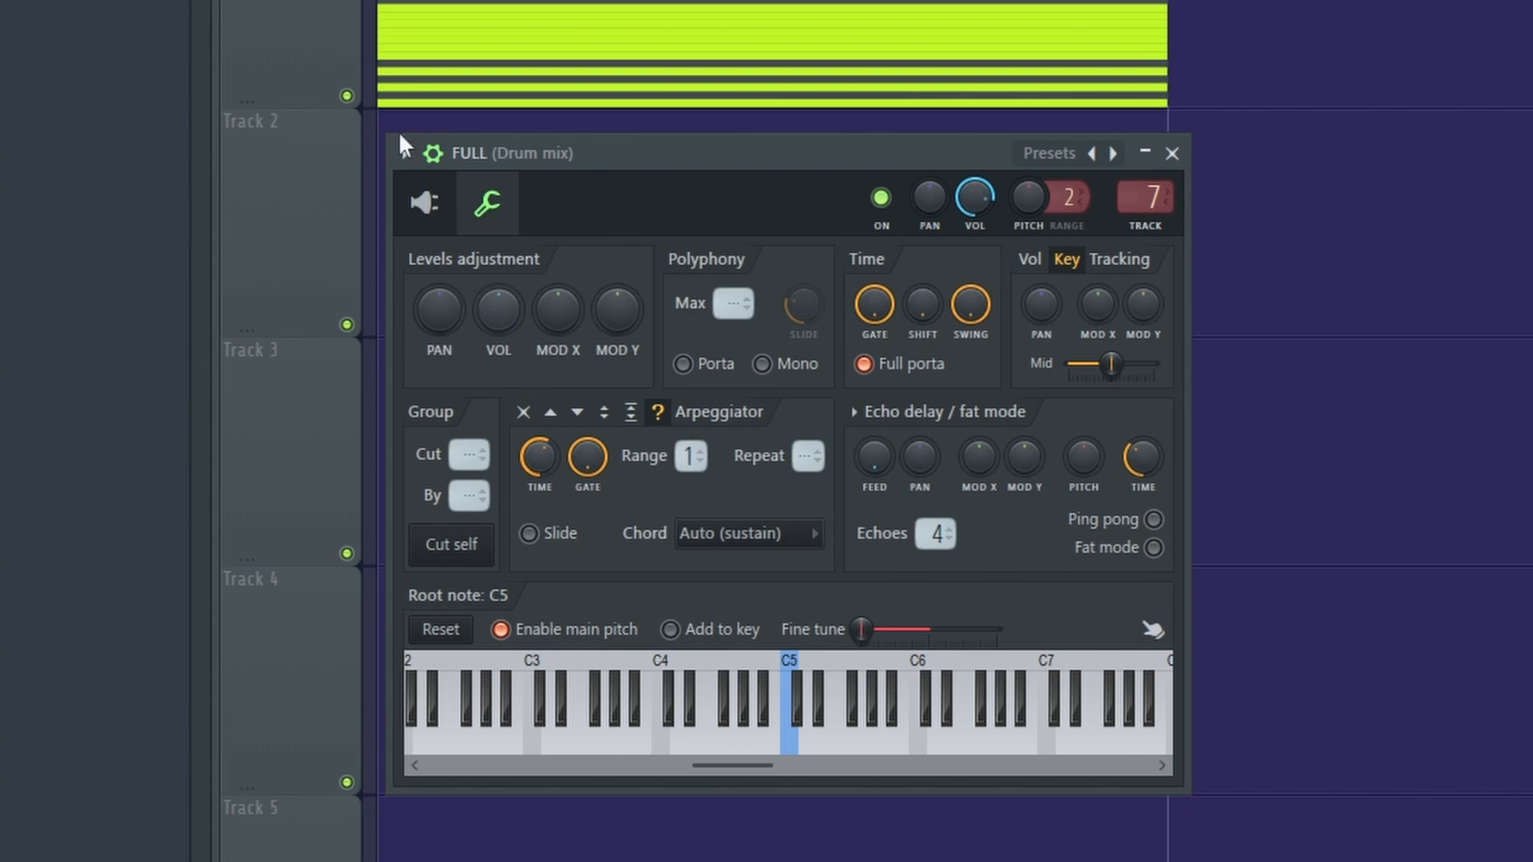
key(space)
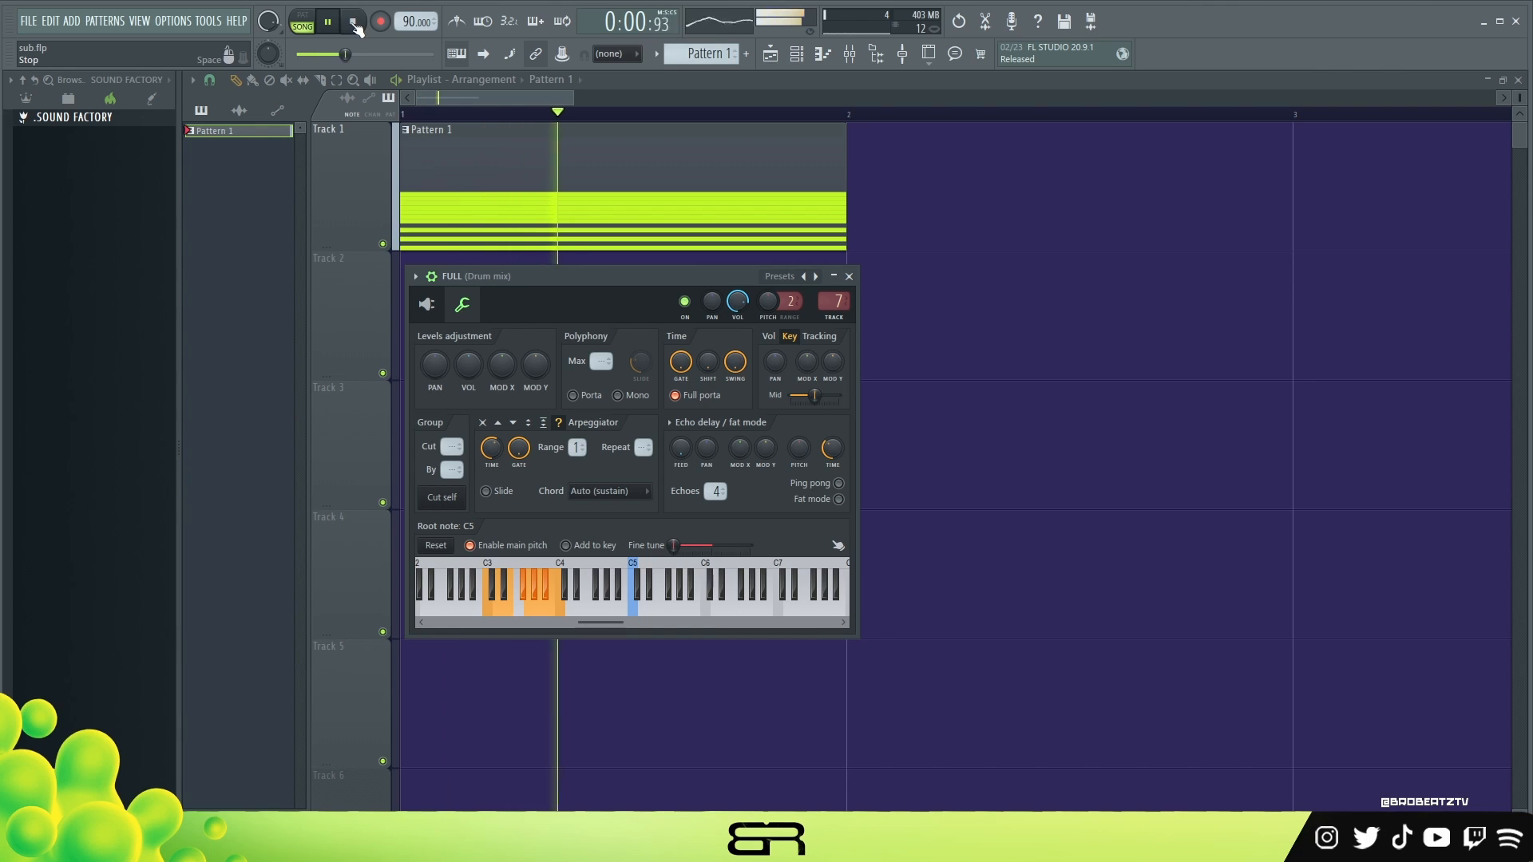
click(355, 24)
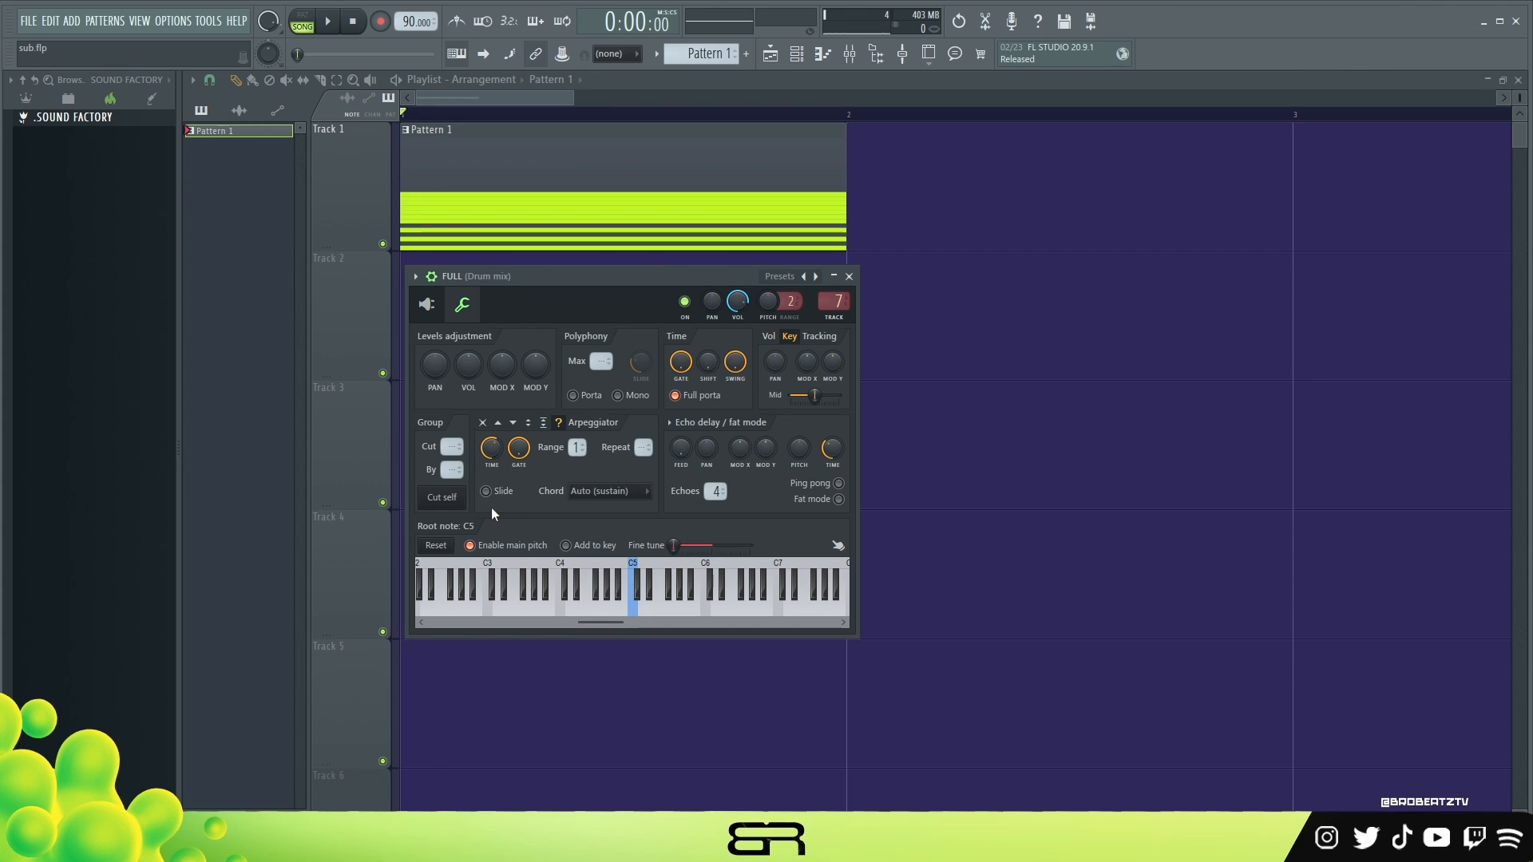
Create an automation clip for the FULL channel's arpeggiator time and bring it into view in the playlist
right_click(494, 451)
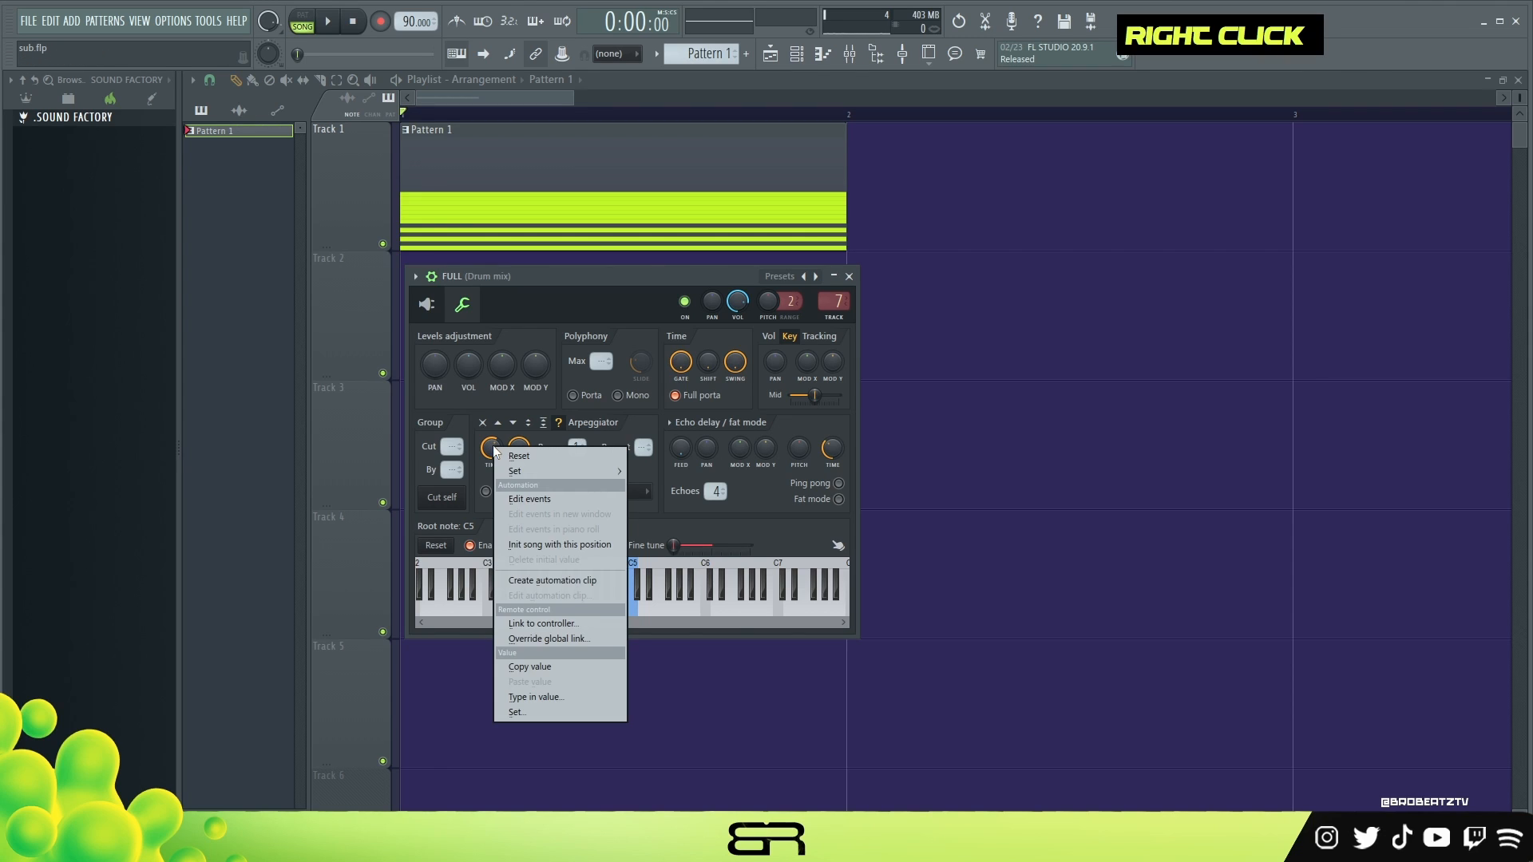
click(541, 579)
drag(542, 284, 909, 274)
drag(862, 441, 862, 447)
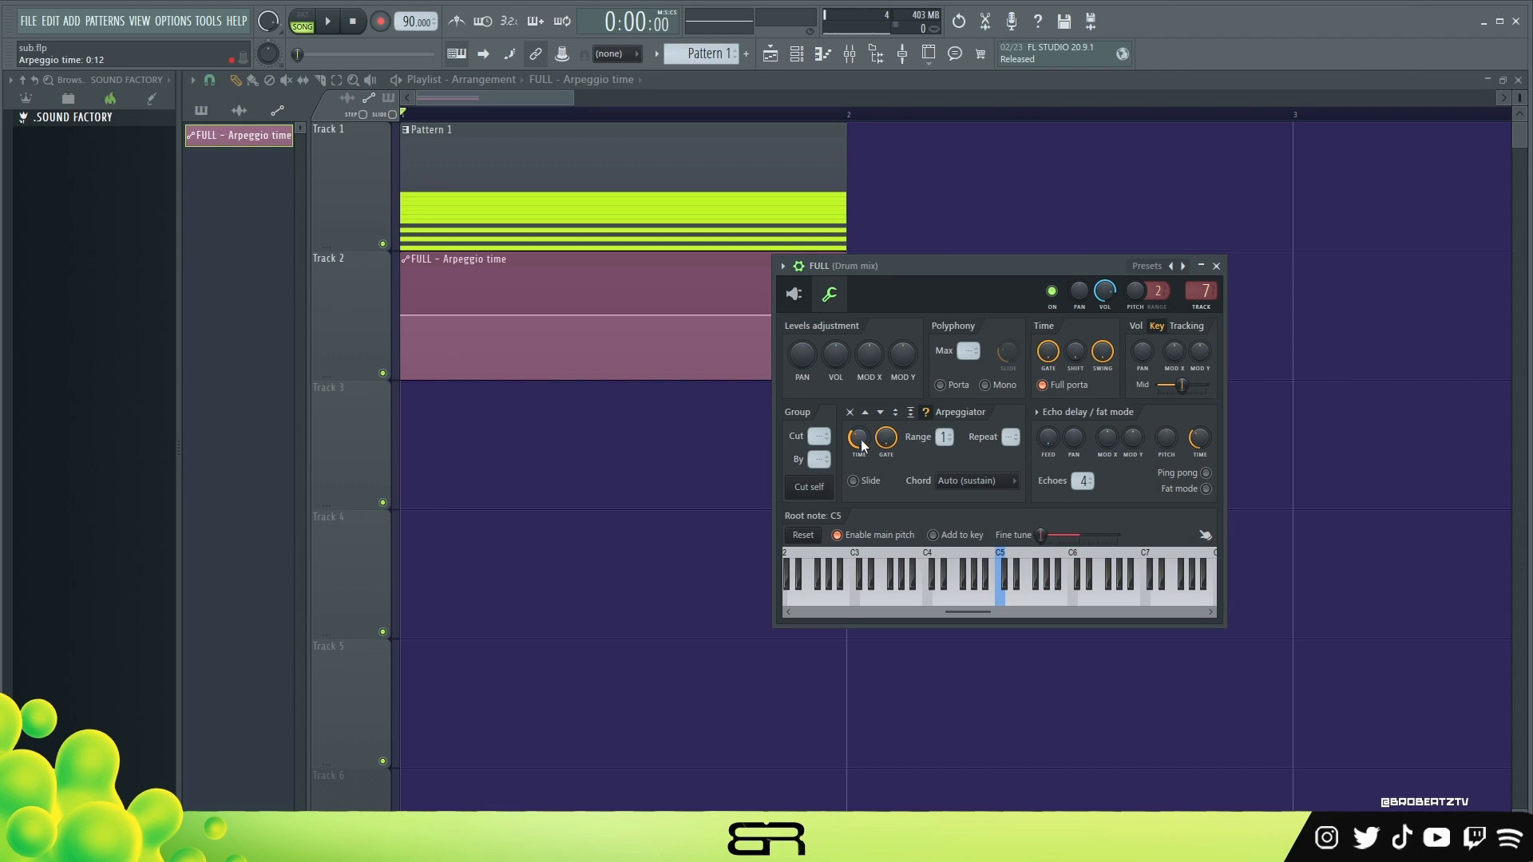
right_click(860, 440)
click(906, 572)
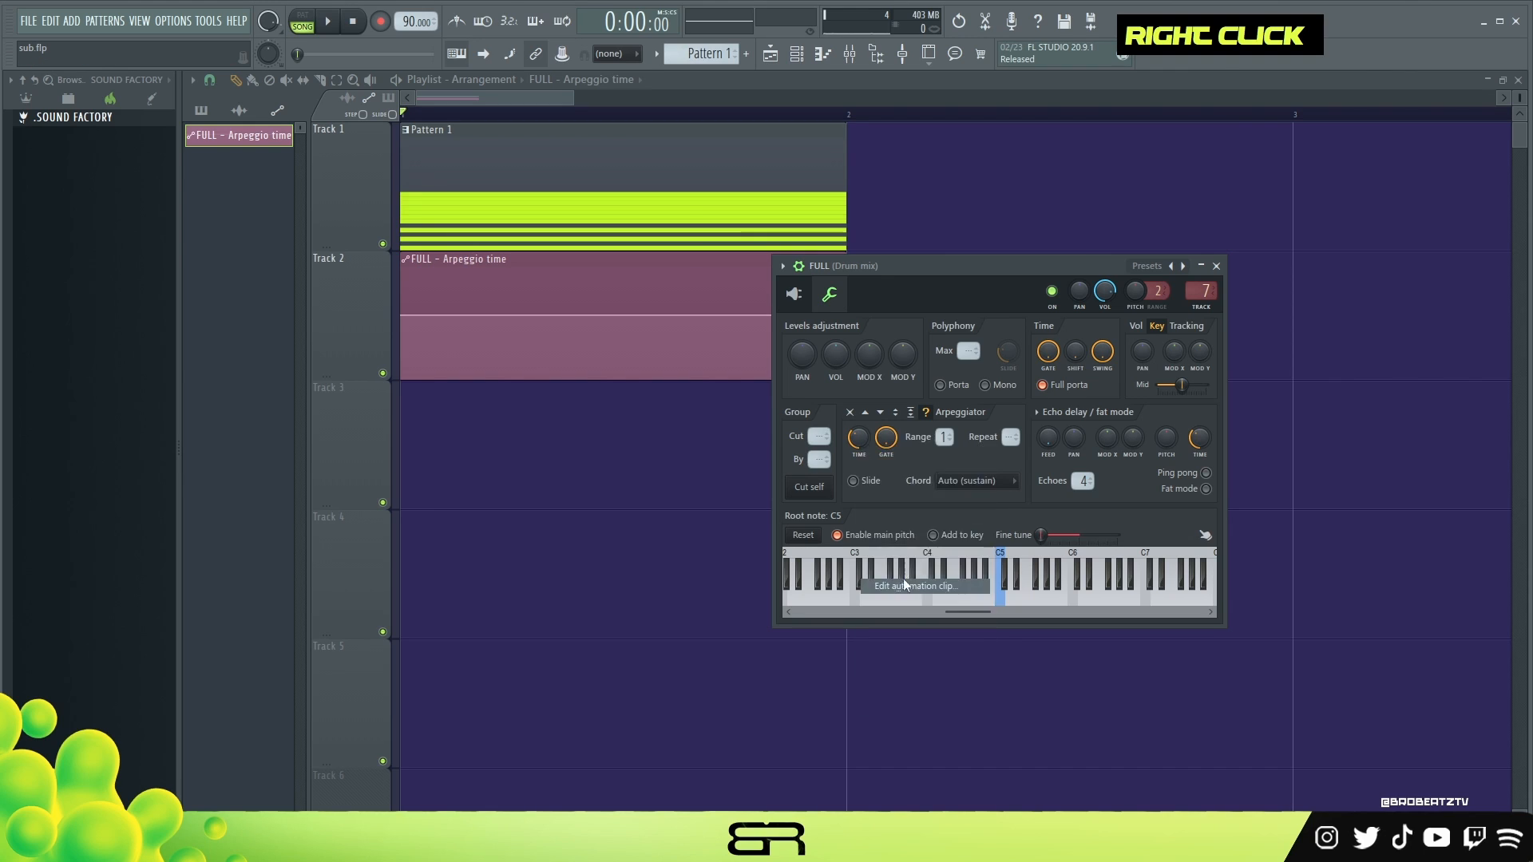
click(681, 191)
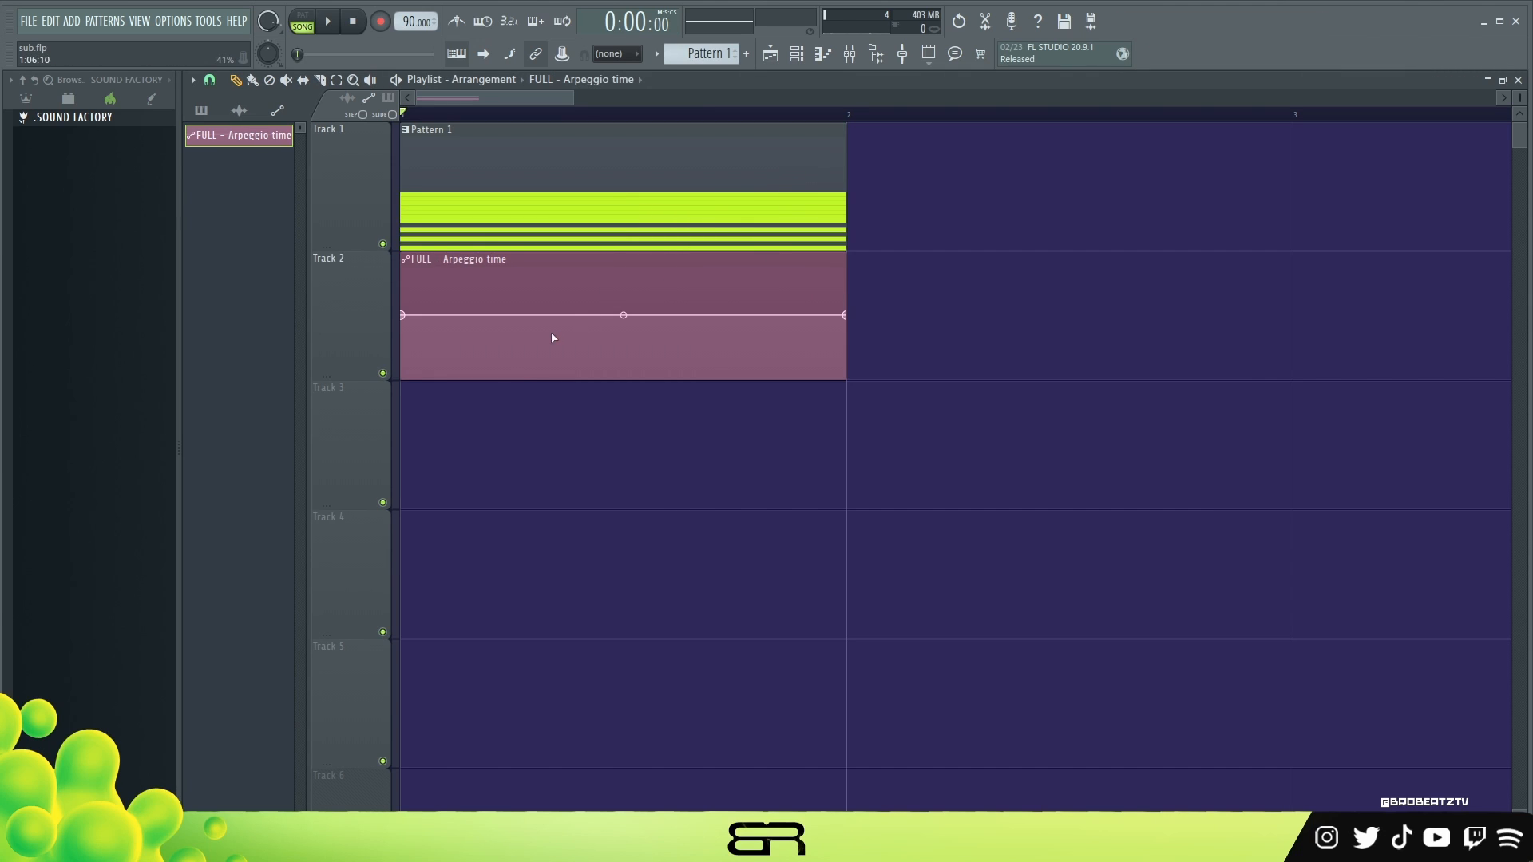
Add a lower start point to the Arpeggio time automation for a rising ramp, and preview it
right_click(575, 322)
drag(405, 319, 404, 337)
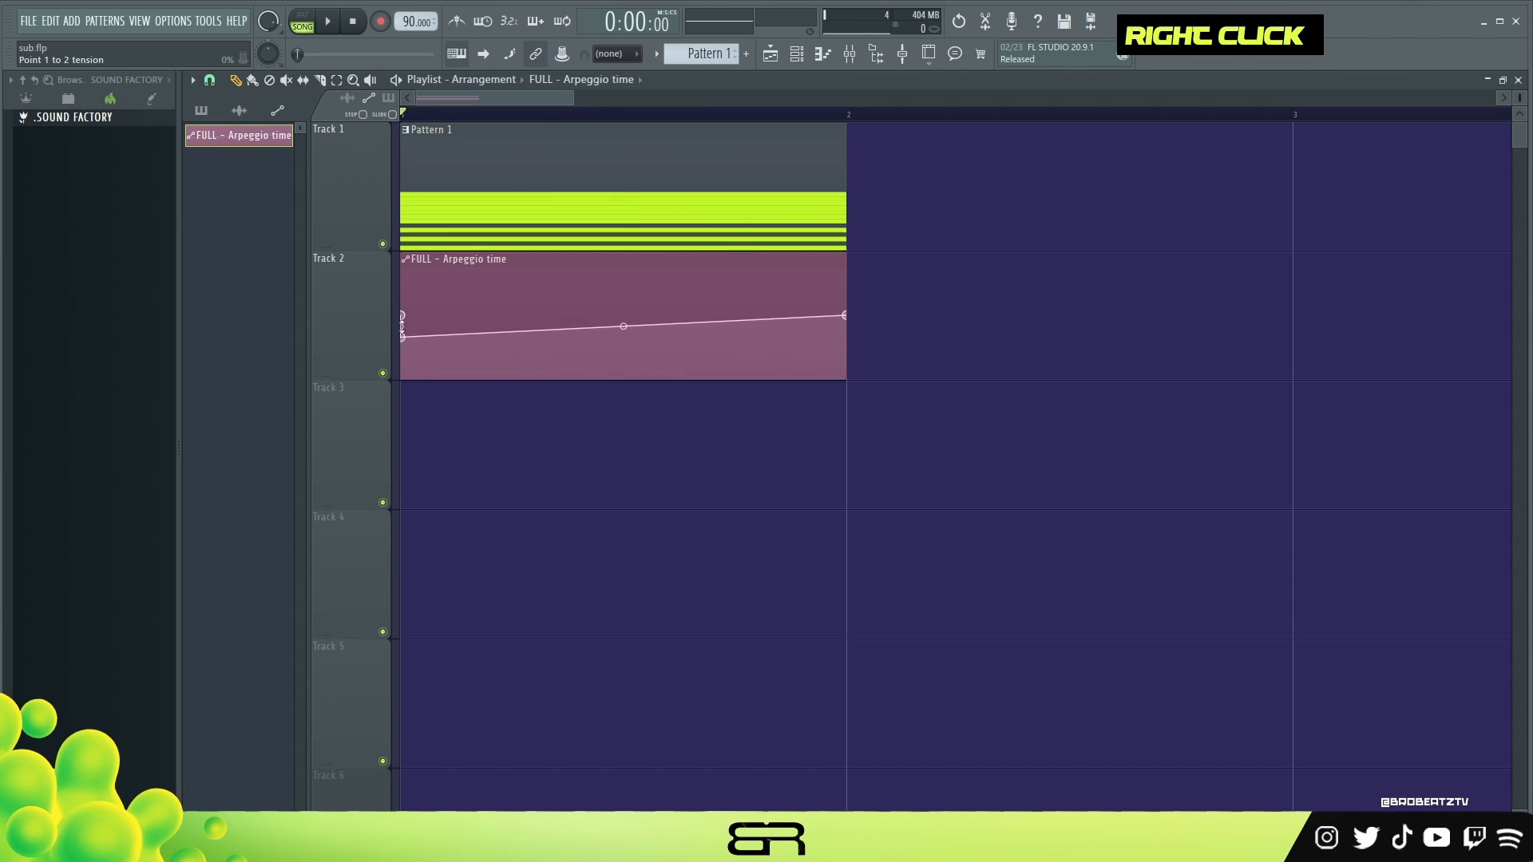
key(space)
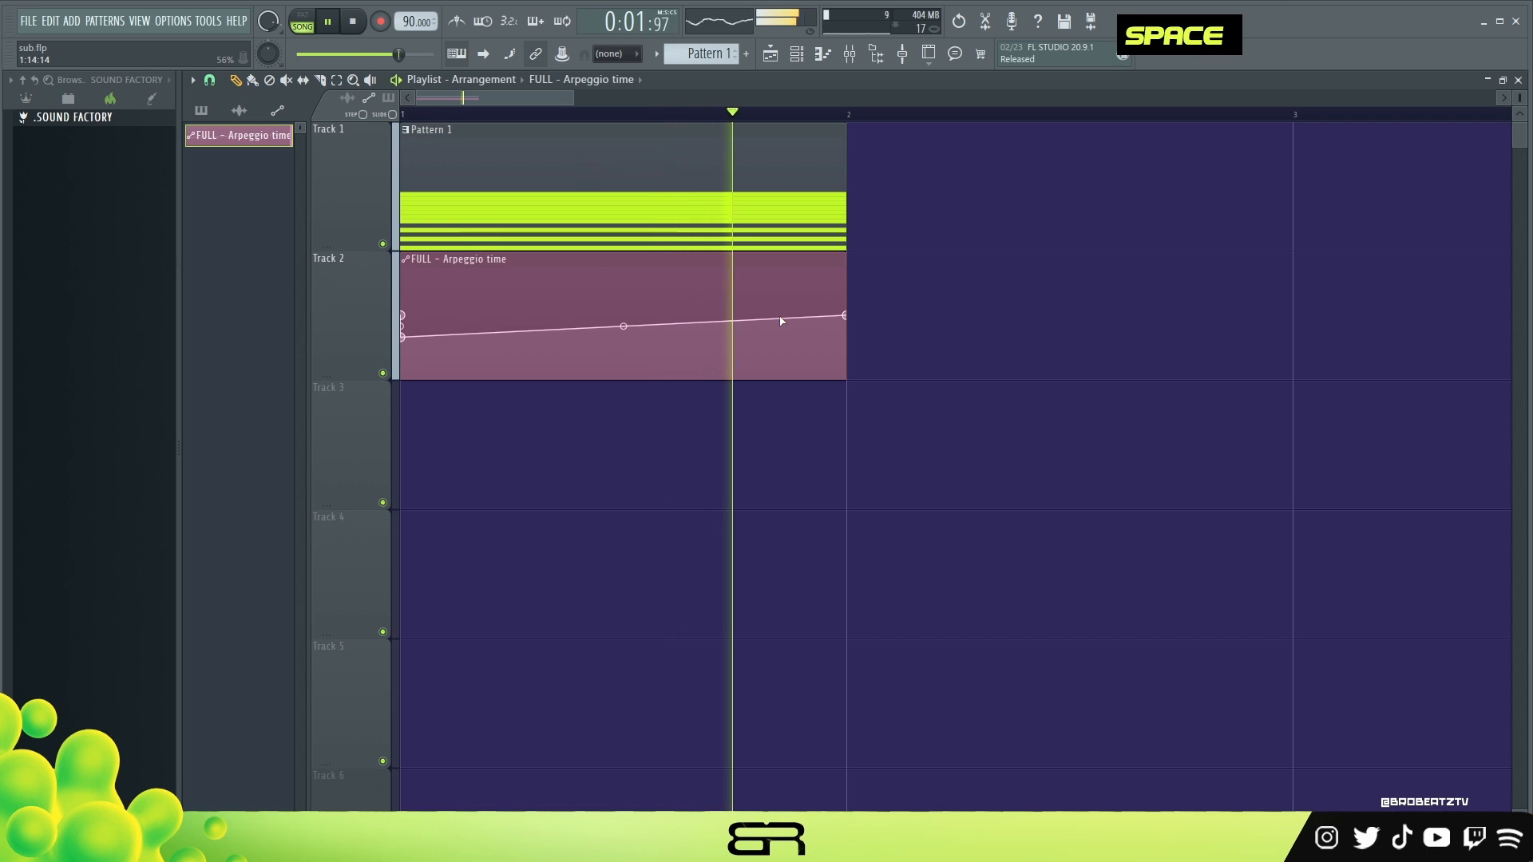
key(space)
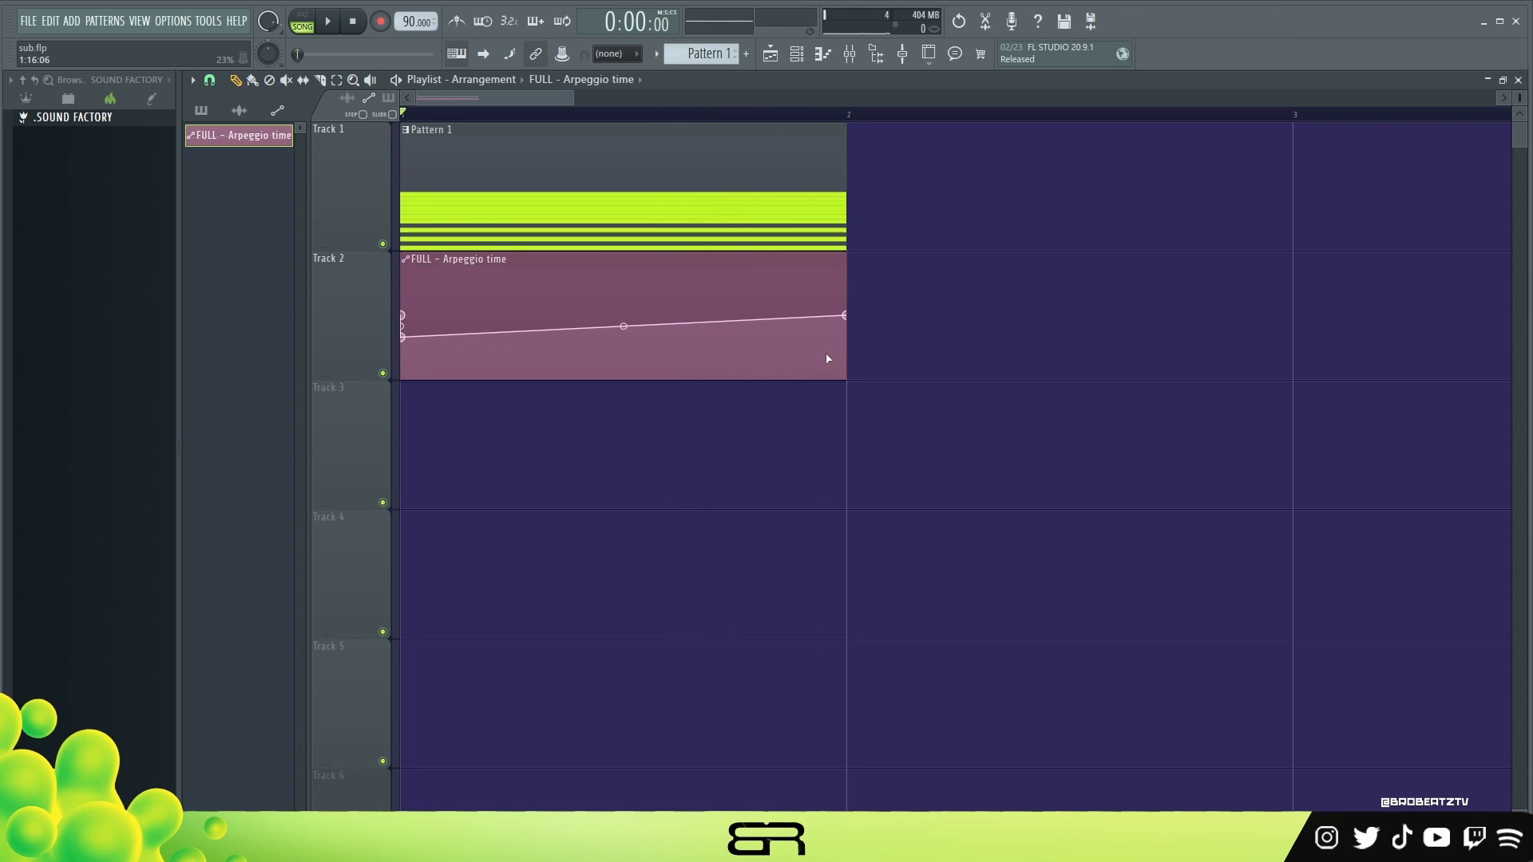
drag(403, 348, 401, 361)
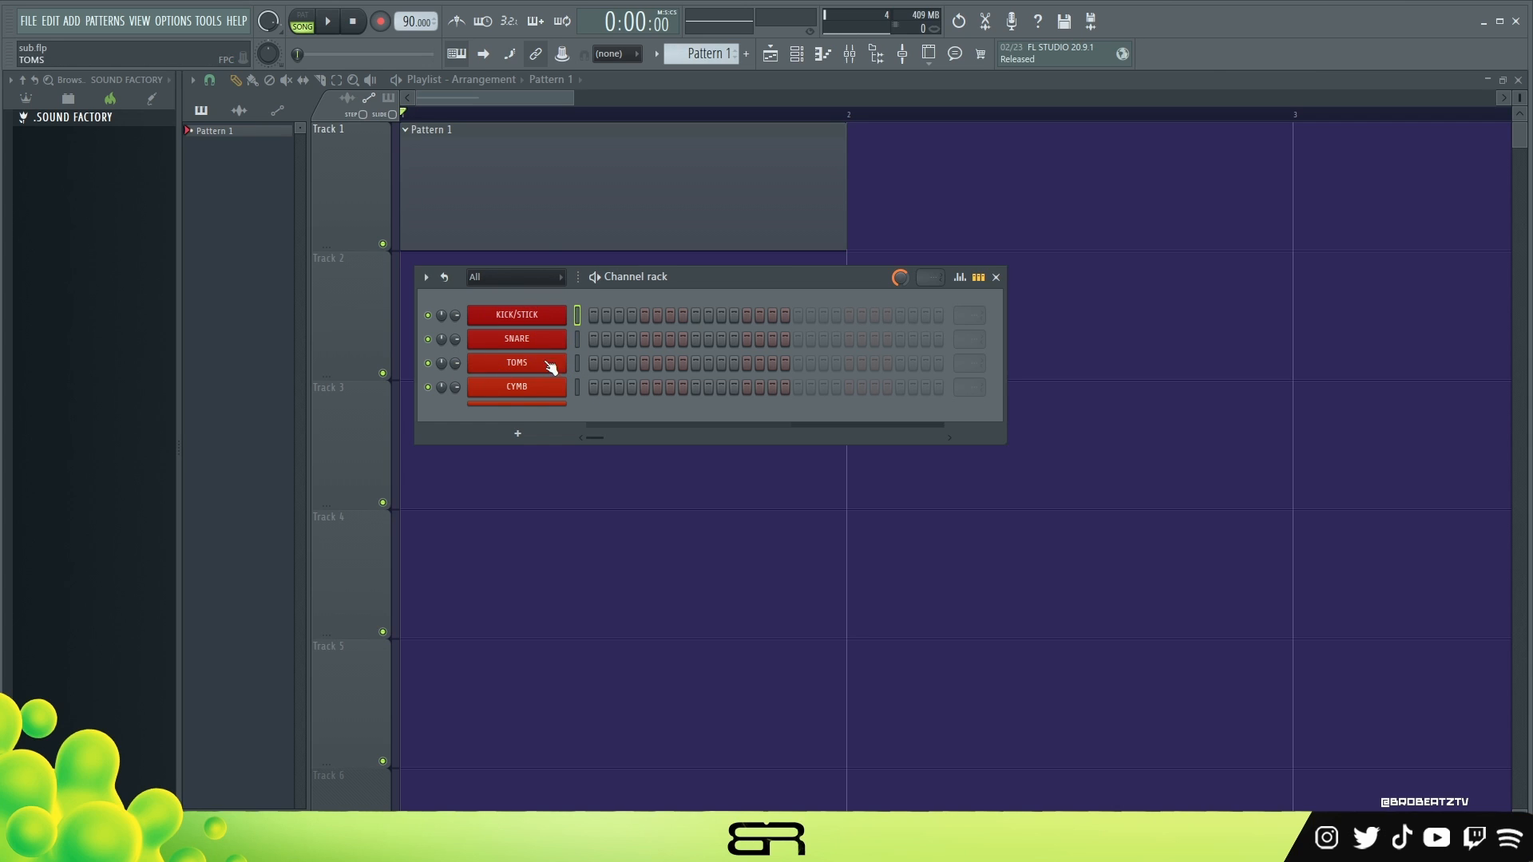
Open the KICK/STICK channel's piano roll and draw one-bar notes on the C3 Kick Drum and both SideStick rows
right_click(515, 317)
click(578, 312)
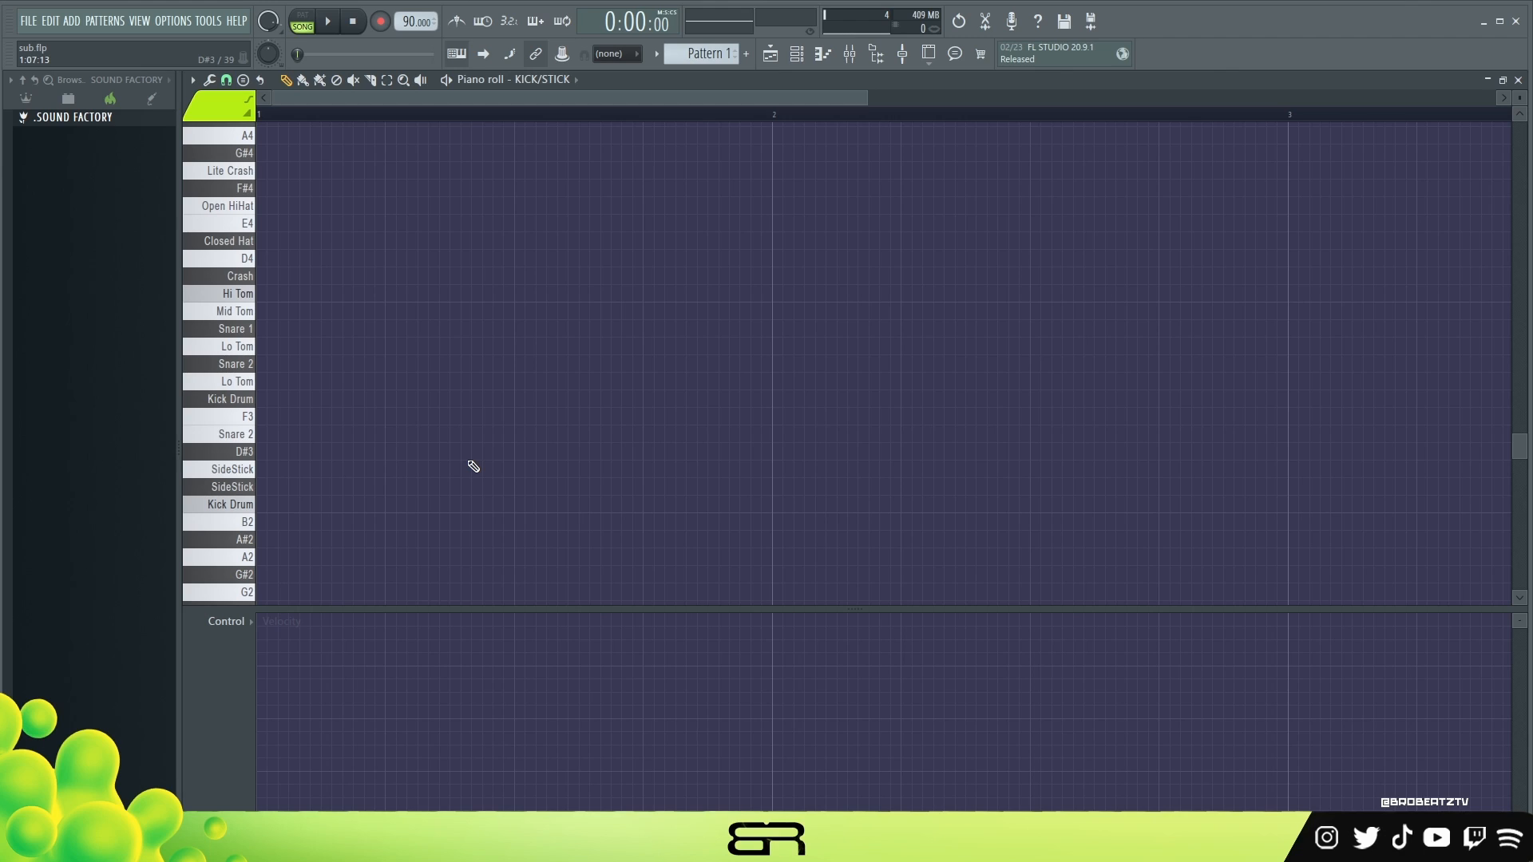
click(289, 505)
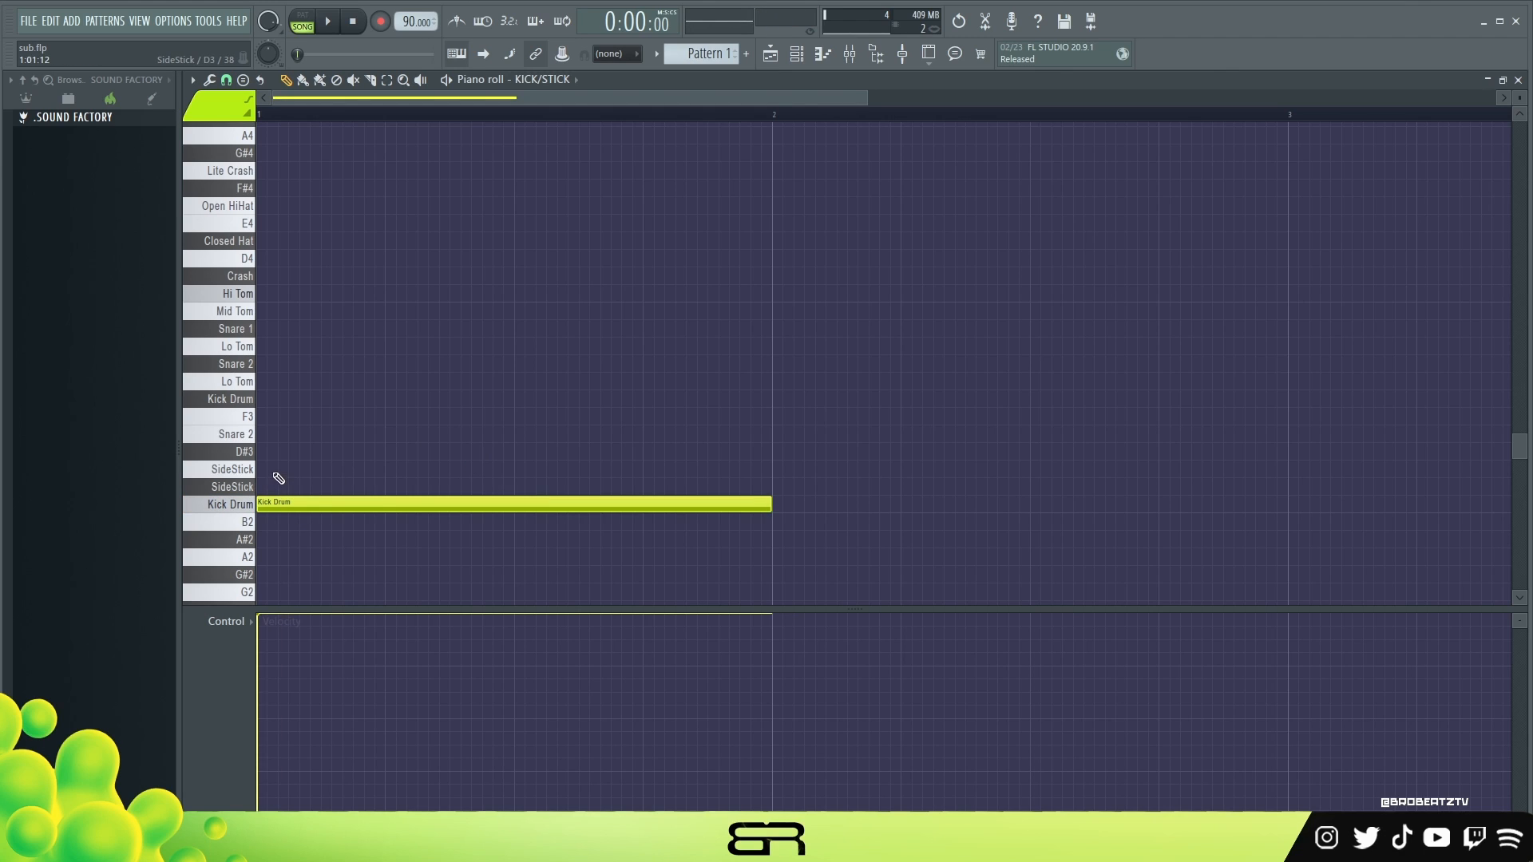
click(281, 487)
click(289, 470)
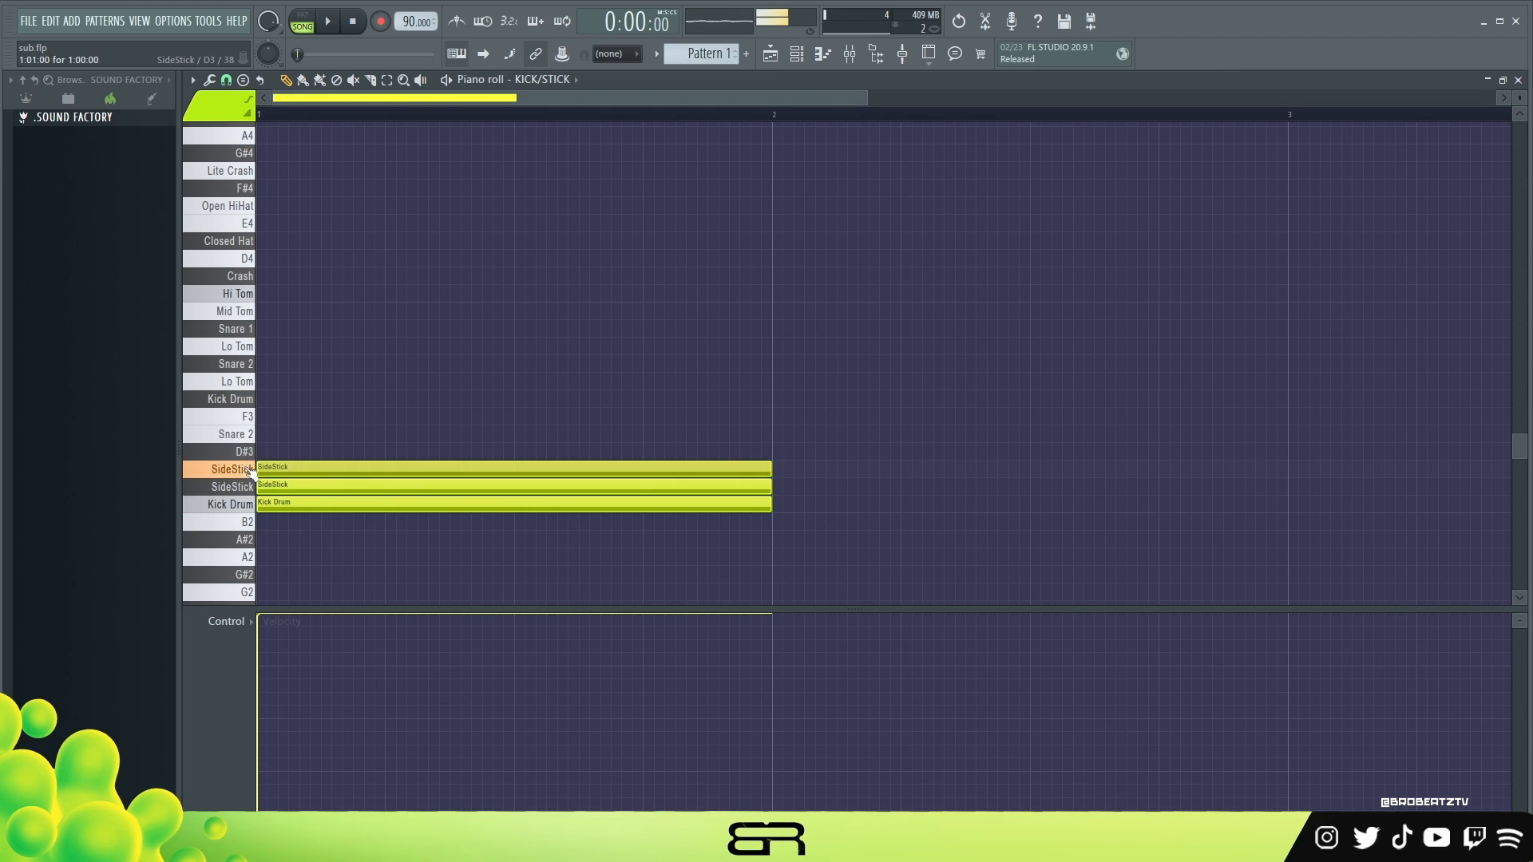
Lower the velocity of the C#3 SideStick note below the other two notes, and clear the selection
ctrl+click(285, 487)
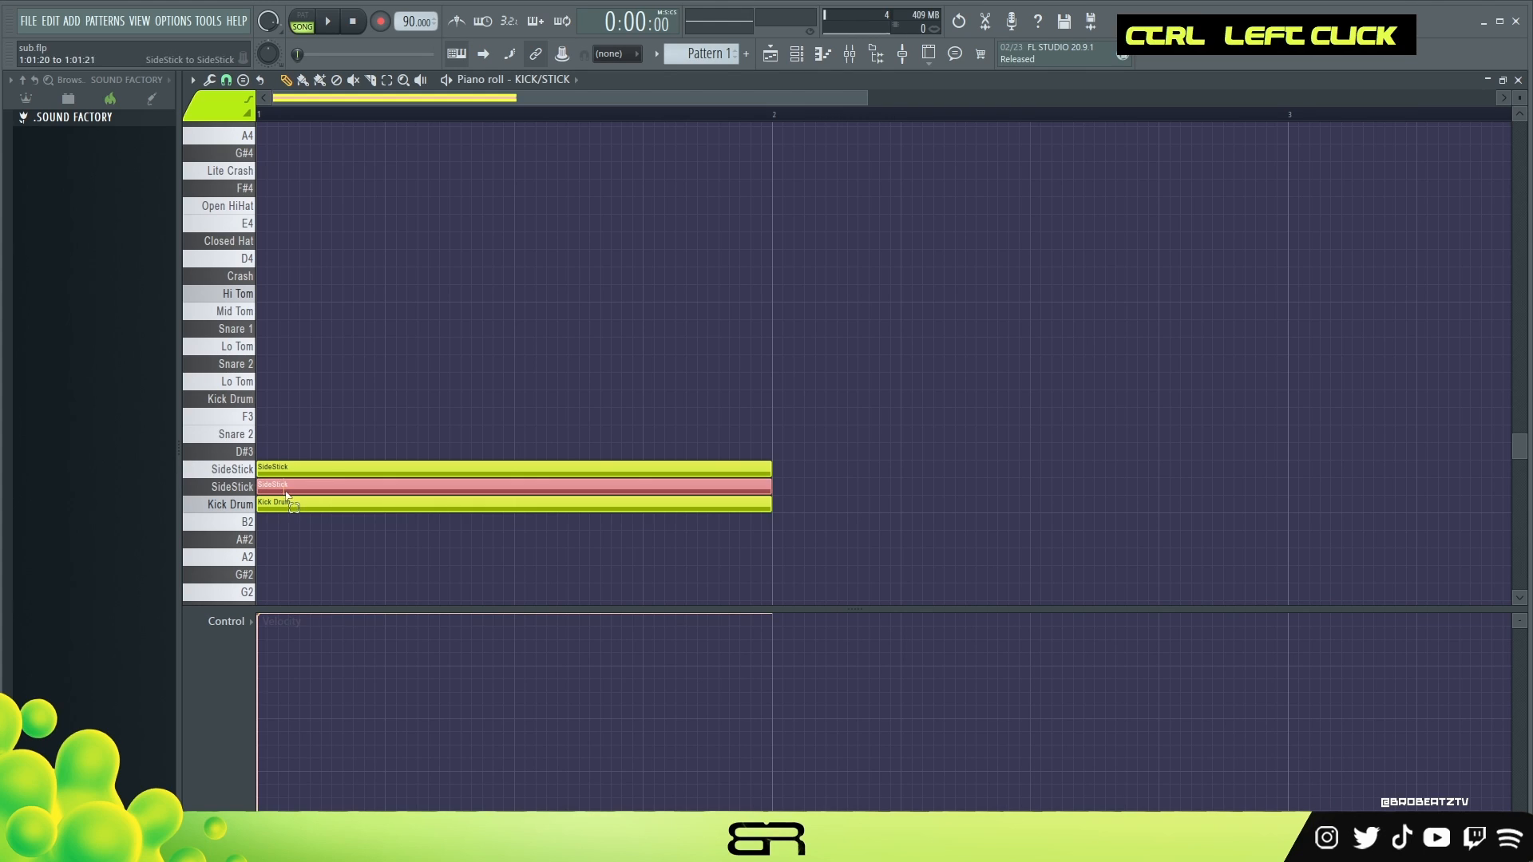
scroll(311, 488, down, 1)
scroll(311, 488, up, 1)
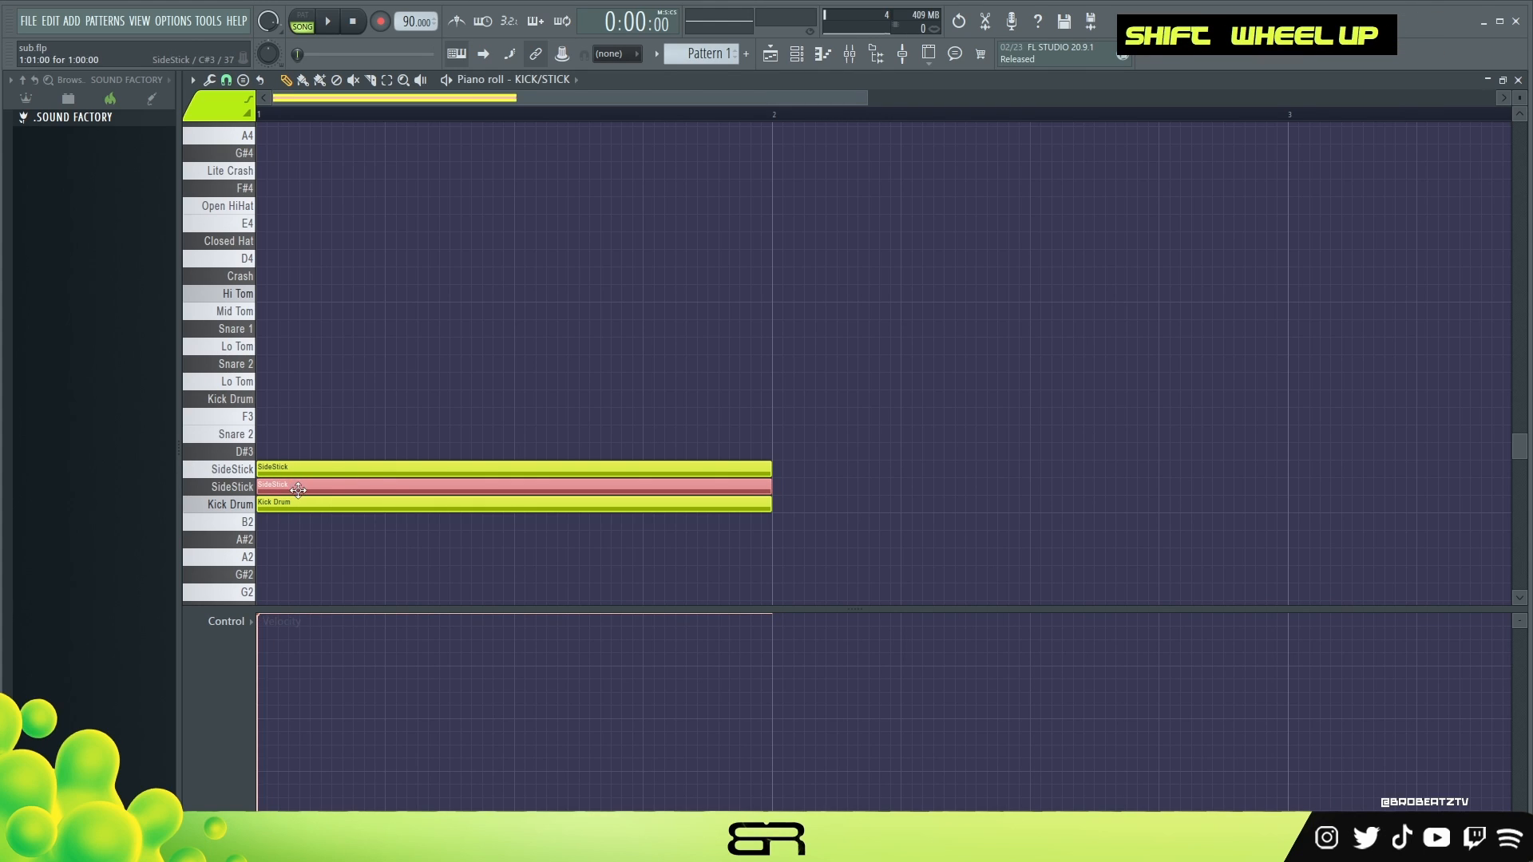
alt+scroll(312, 467, down, 6)
alt+scroll(312, 468, up, 1)
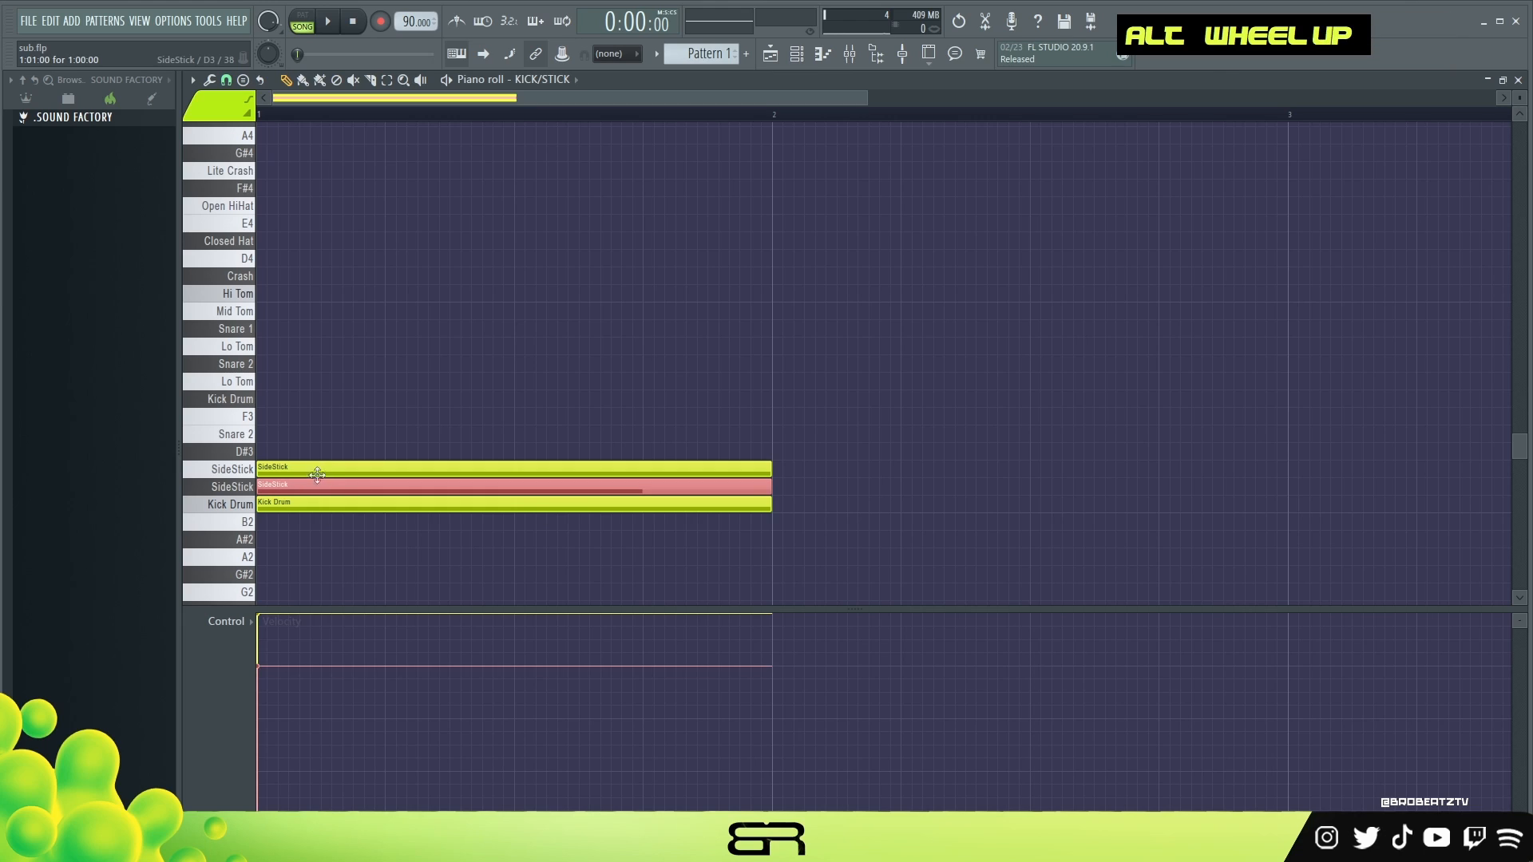
alt+scroll(313, 465, down, 4)
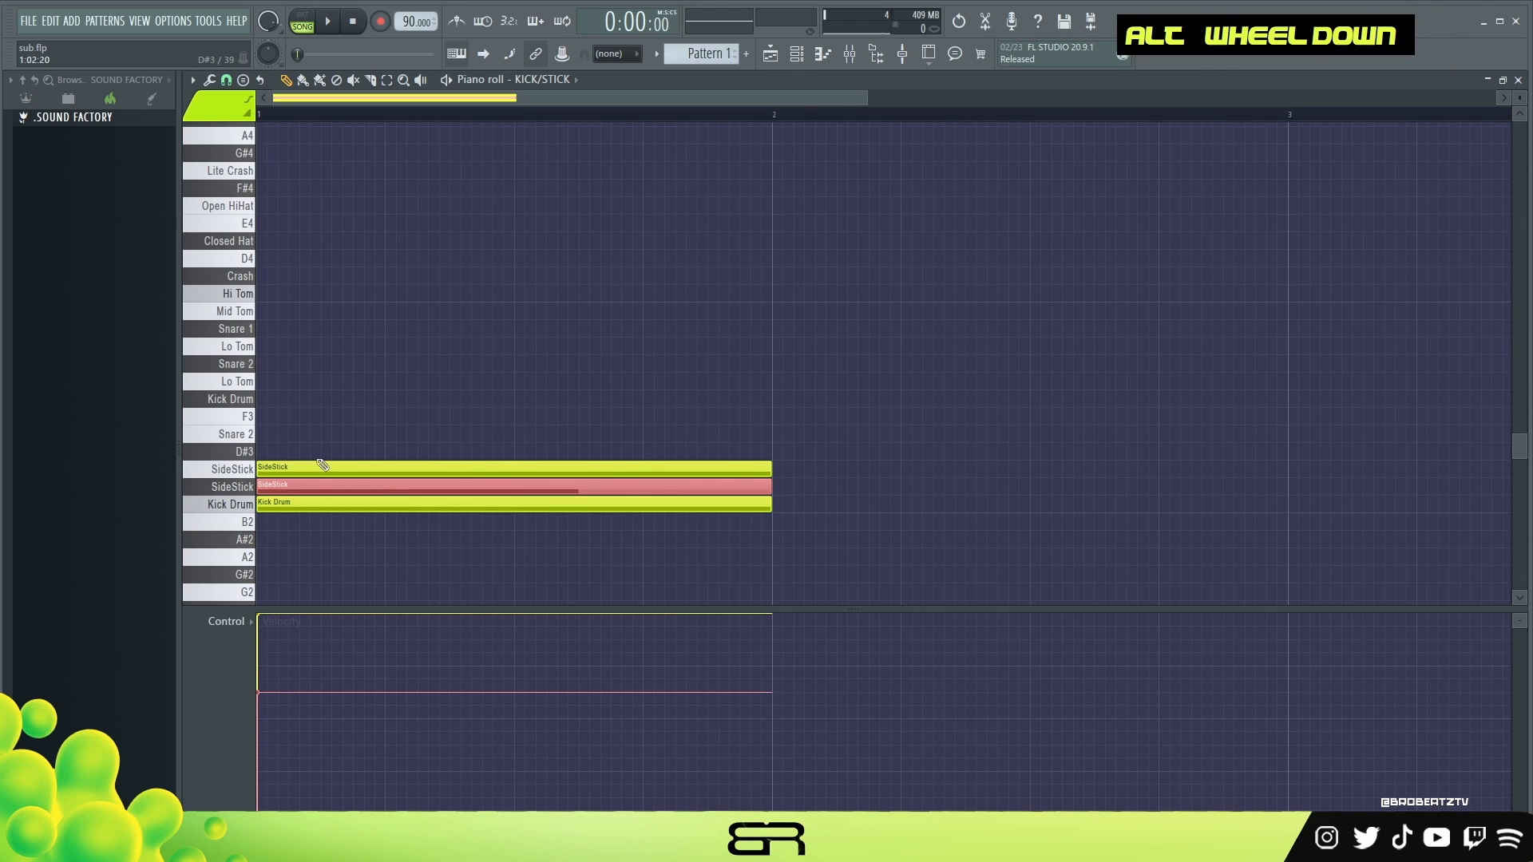
right_click(693, 237)
Open the SNARE channel's piano roll and draw one-bar notes on both Snare 2 rows and the Snare 1 row
click(808, 55)
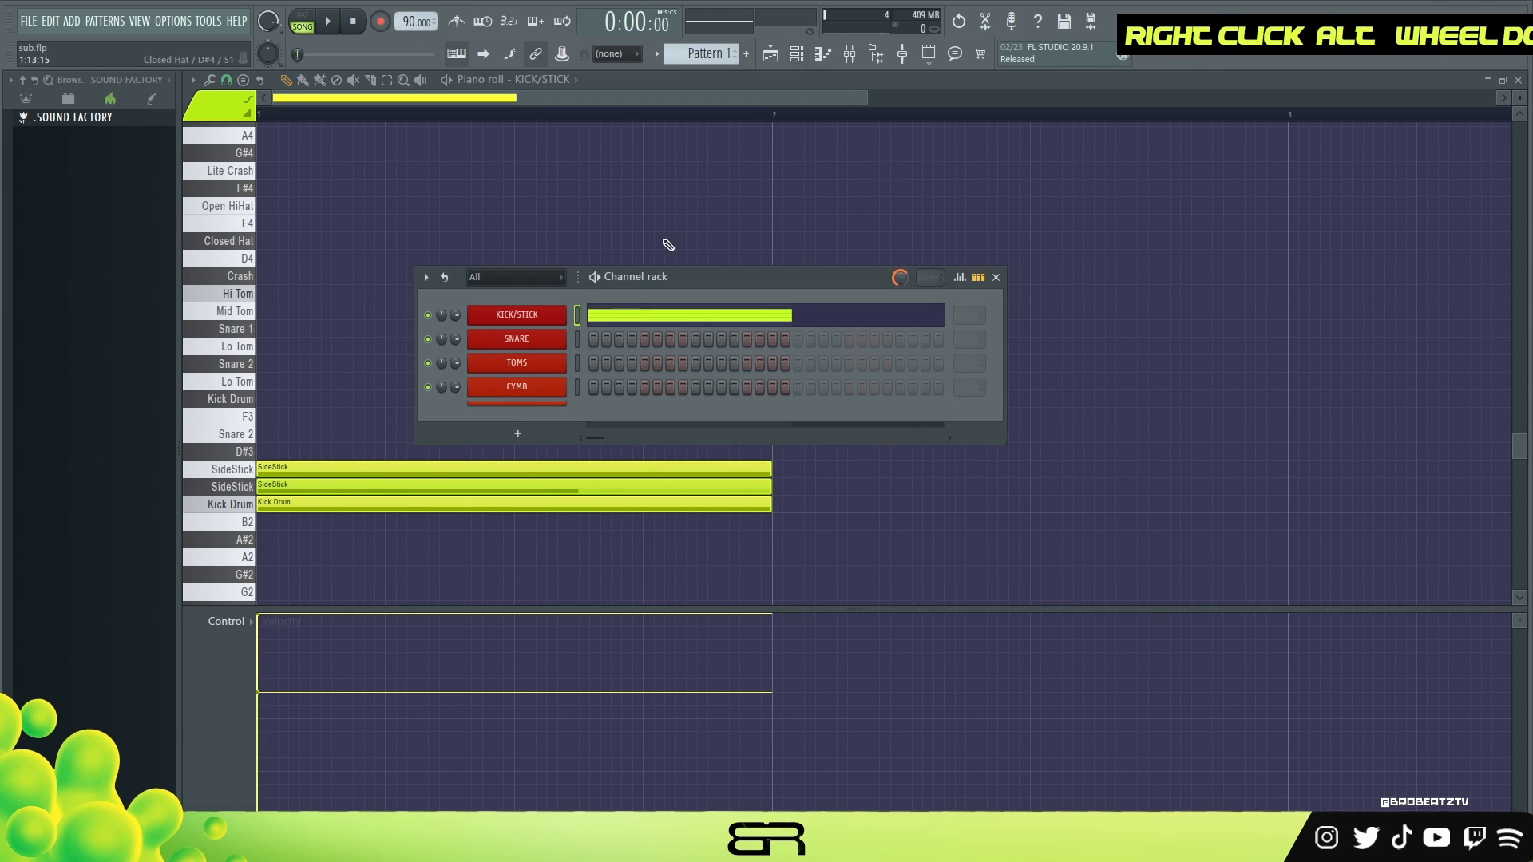
right_click(564, 328)
click(599, 339)
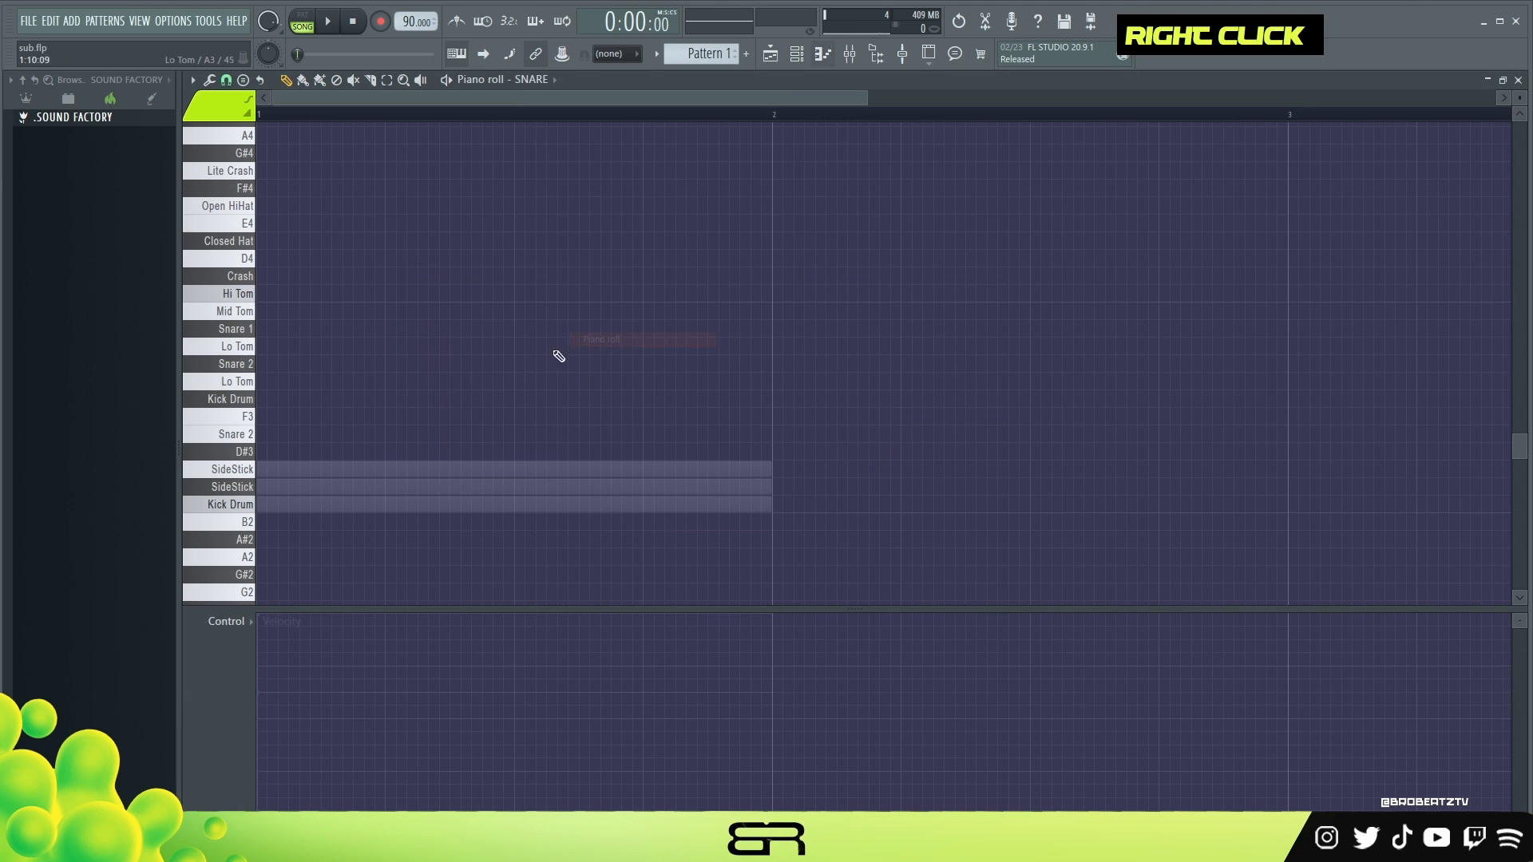
click(298, 434)
drag(281, 383, 264, 363)
click(264, 329)
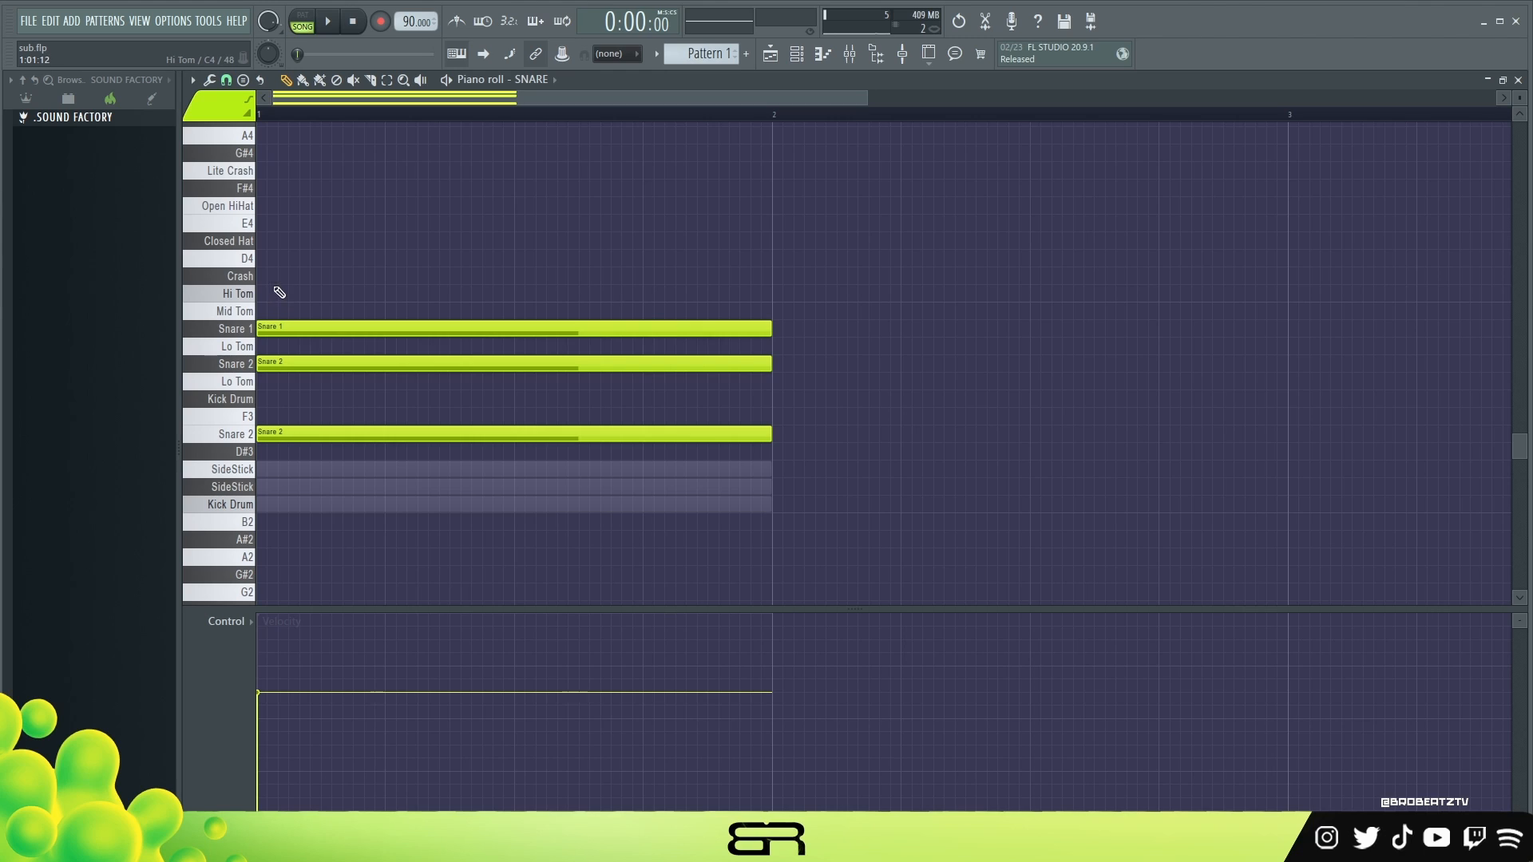
Raise the E3 Snare 2 and Snare 1 notes to maximum velocity and the G#3 Snare 2 note slightly
ctrl+click(303, 433)
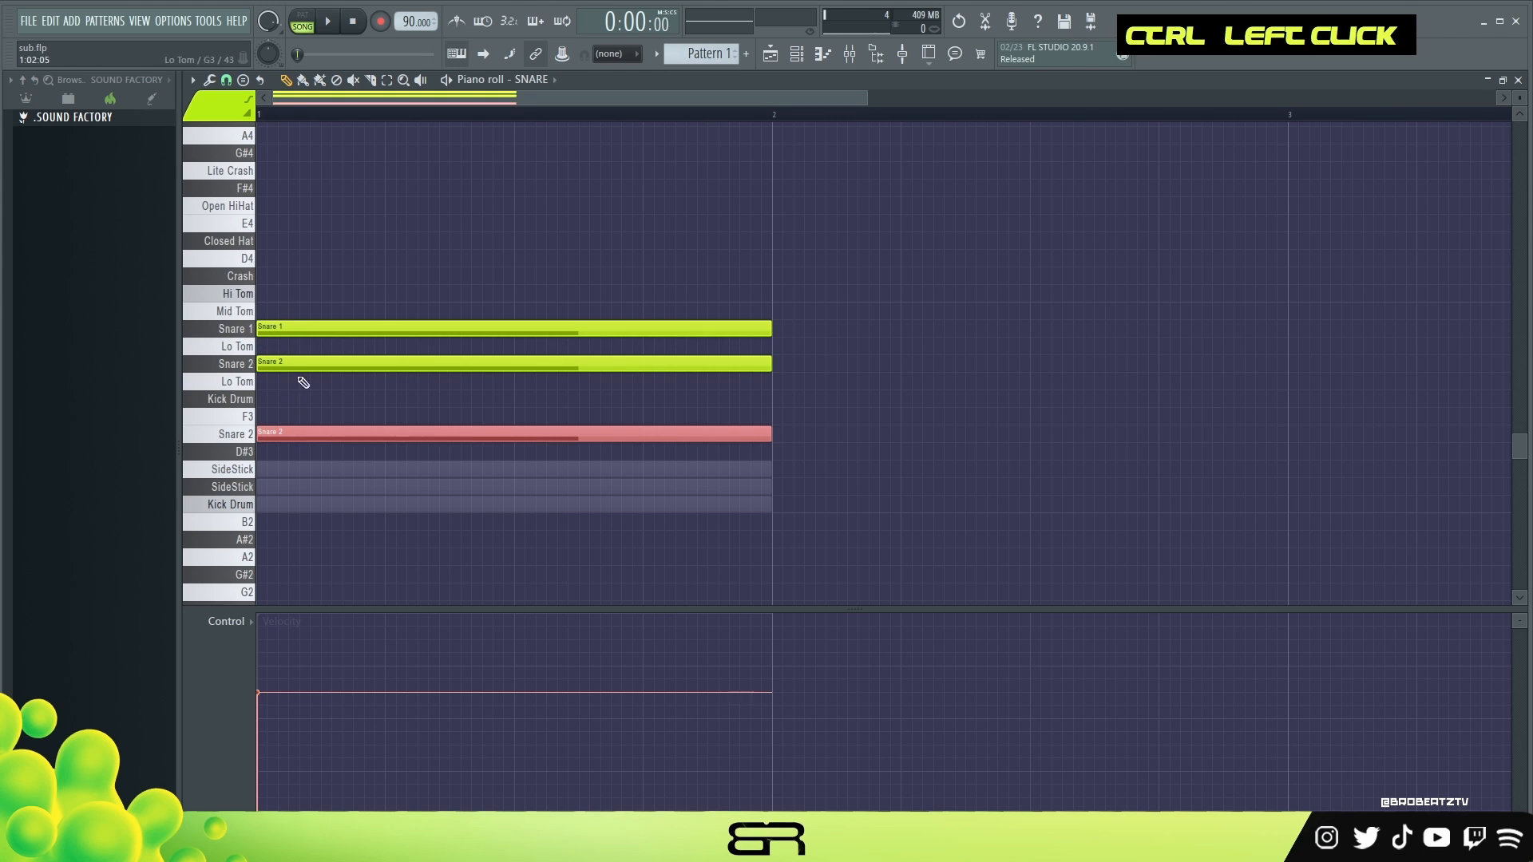
ctrl+shift+click(341, 329)
scroll(348, 336, up, 18)
drag(380, 270, 369, 346)
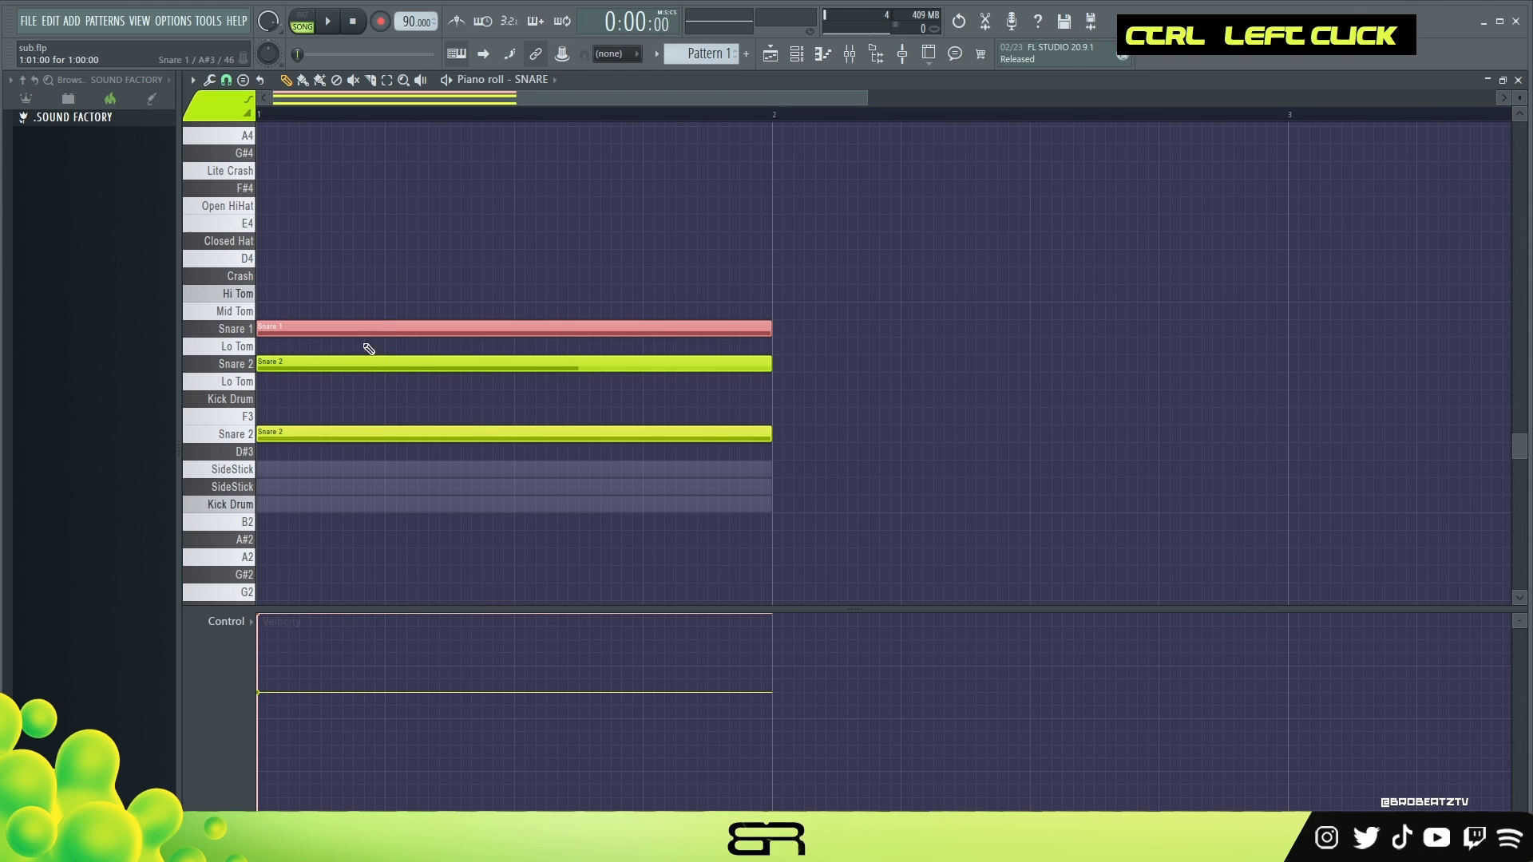
ctrl+click(366, 358)
scroll(362, 356, up, 3)
right_click(420, 270)
Open the TOMS channel's piano roll and draw one-bar notes on the Hi Tom, Mid Tom and both Lo Tom rows
click(796, 55)
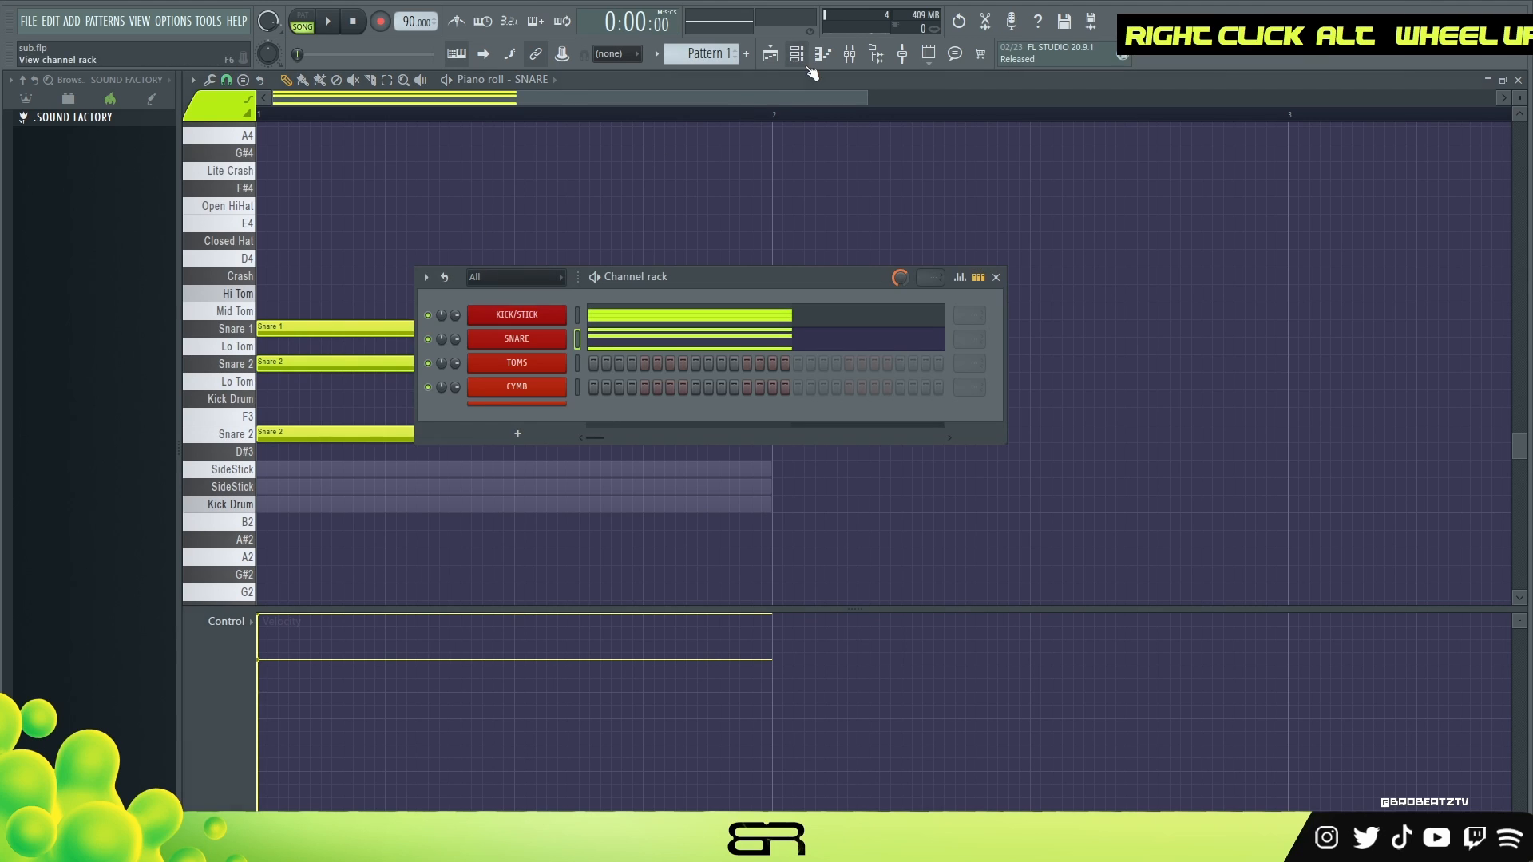
right_click(519, 361)
click(617, 364)
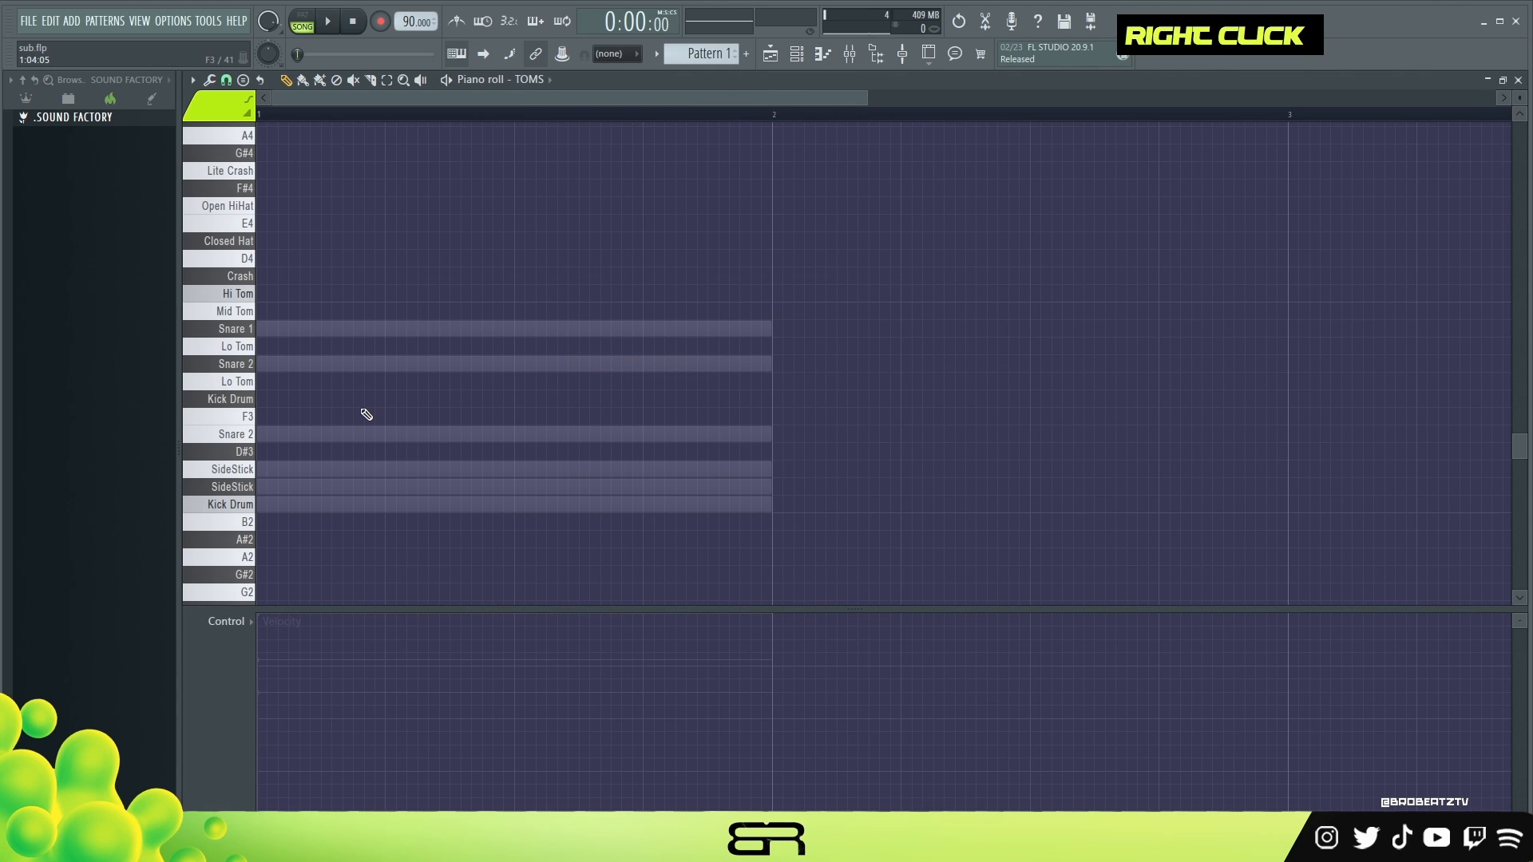
drag(277, 382, 277, 294)
click(277, 311)
click(277, 346)
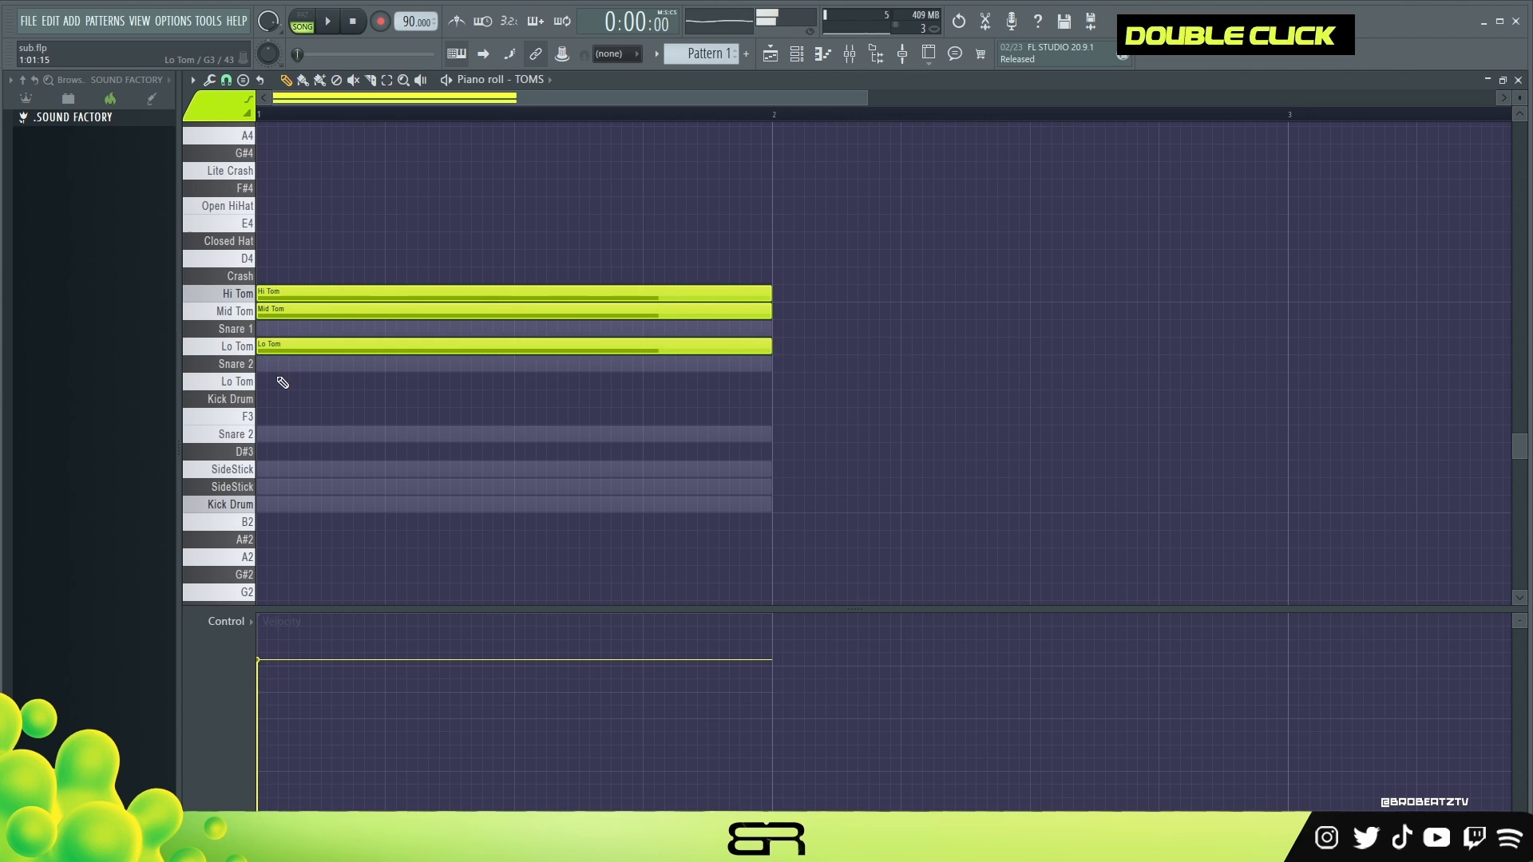
click(278, 364)
click(280, 381)
right_click(278, 366)
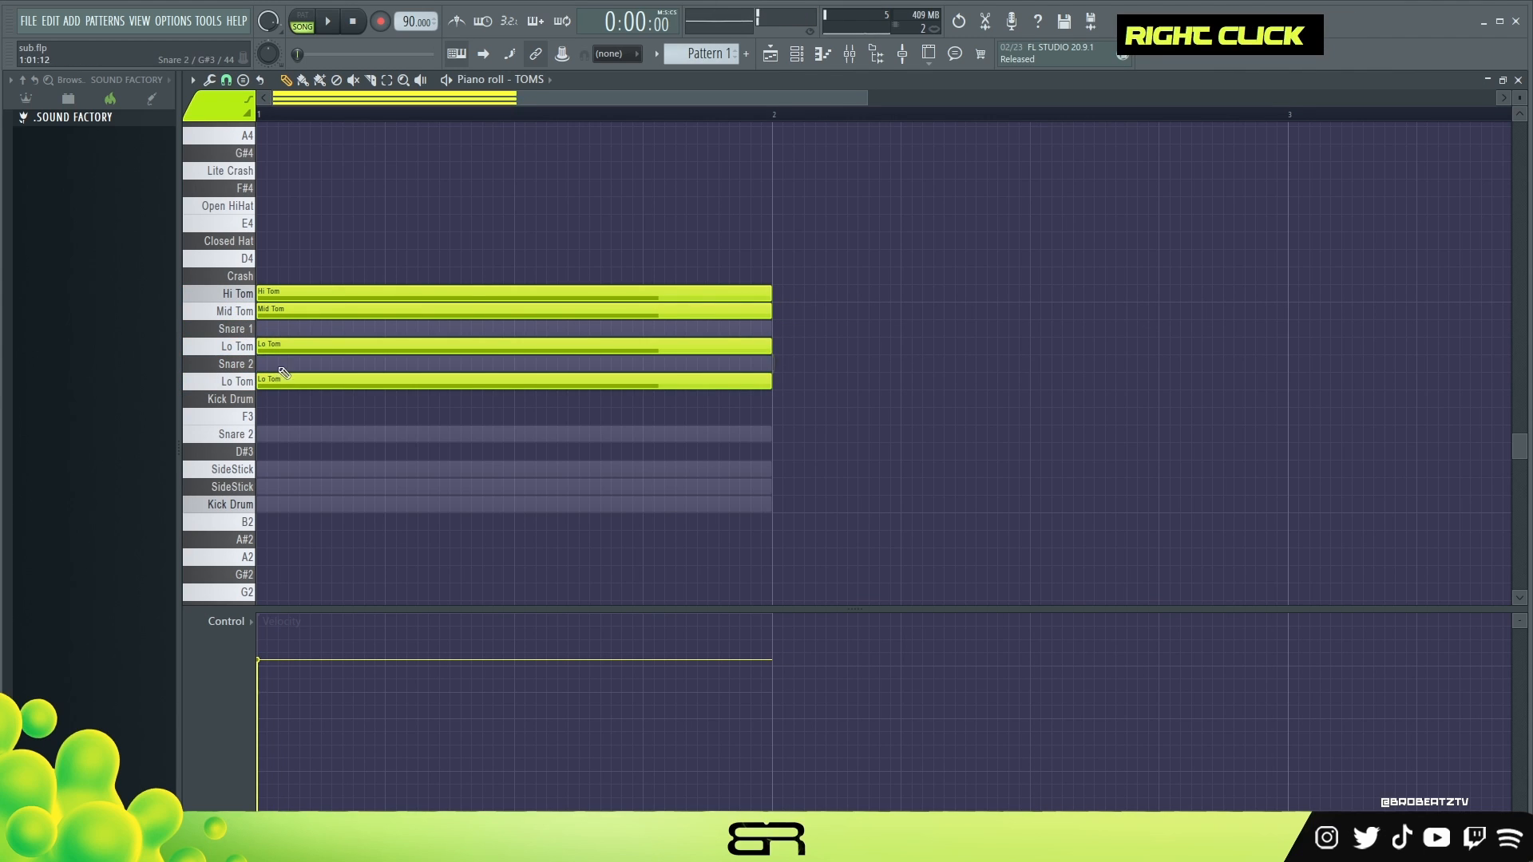
Open the CYMB channel's piano roll and draw one-bar notes on the Open HiHat and Closed Hat rows
click(796, 53)
click(532, 394)
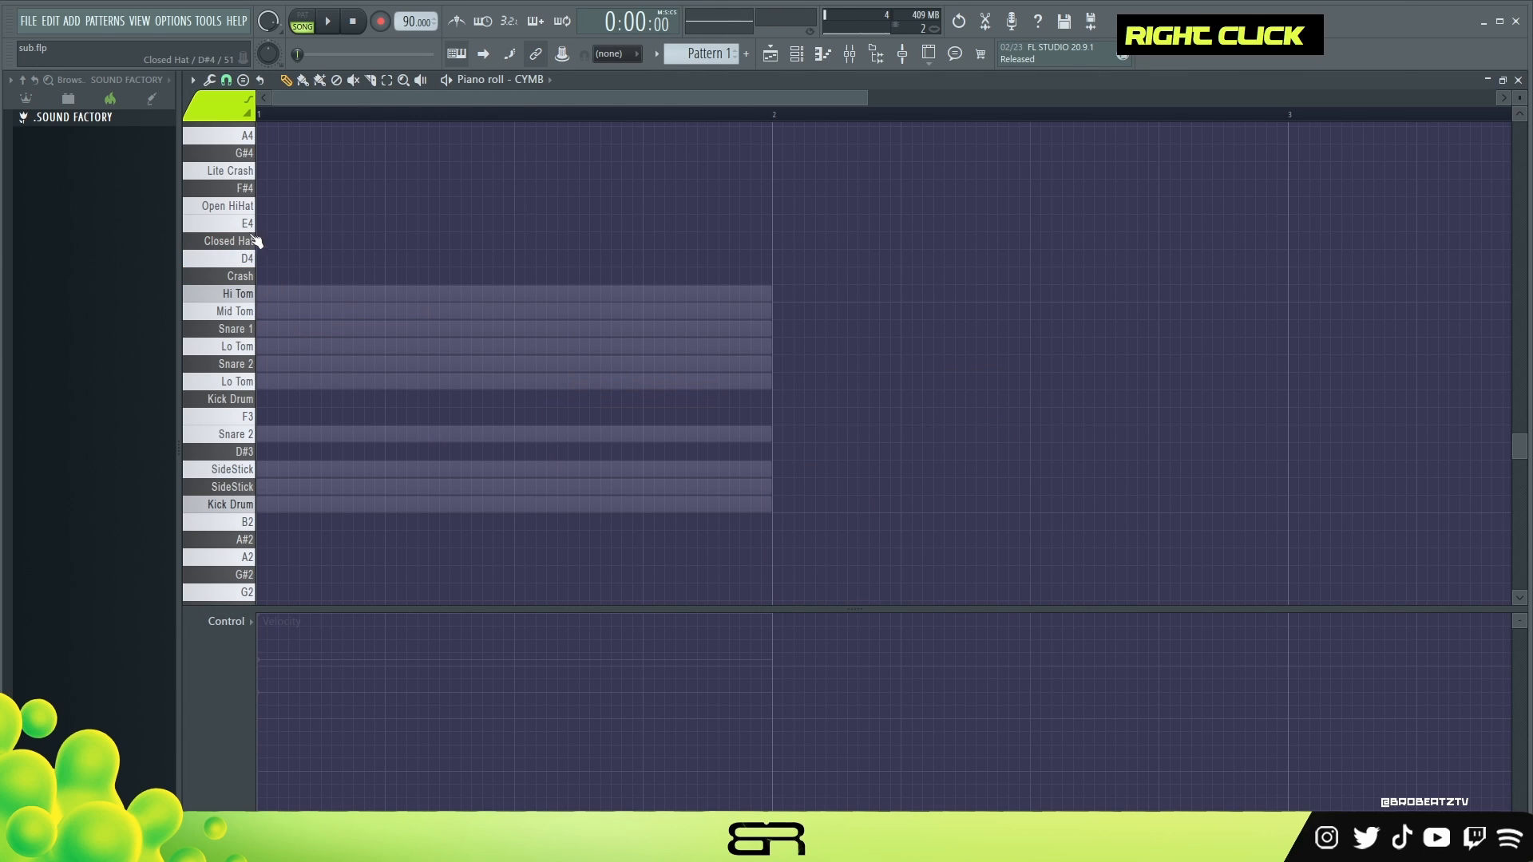
double_click(238, 209)
double_click(238, 242)
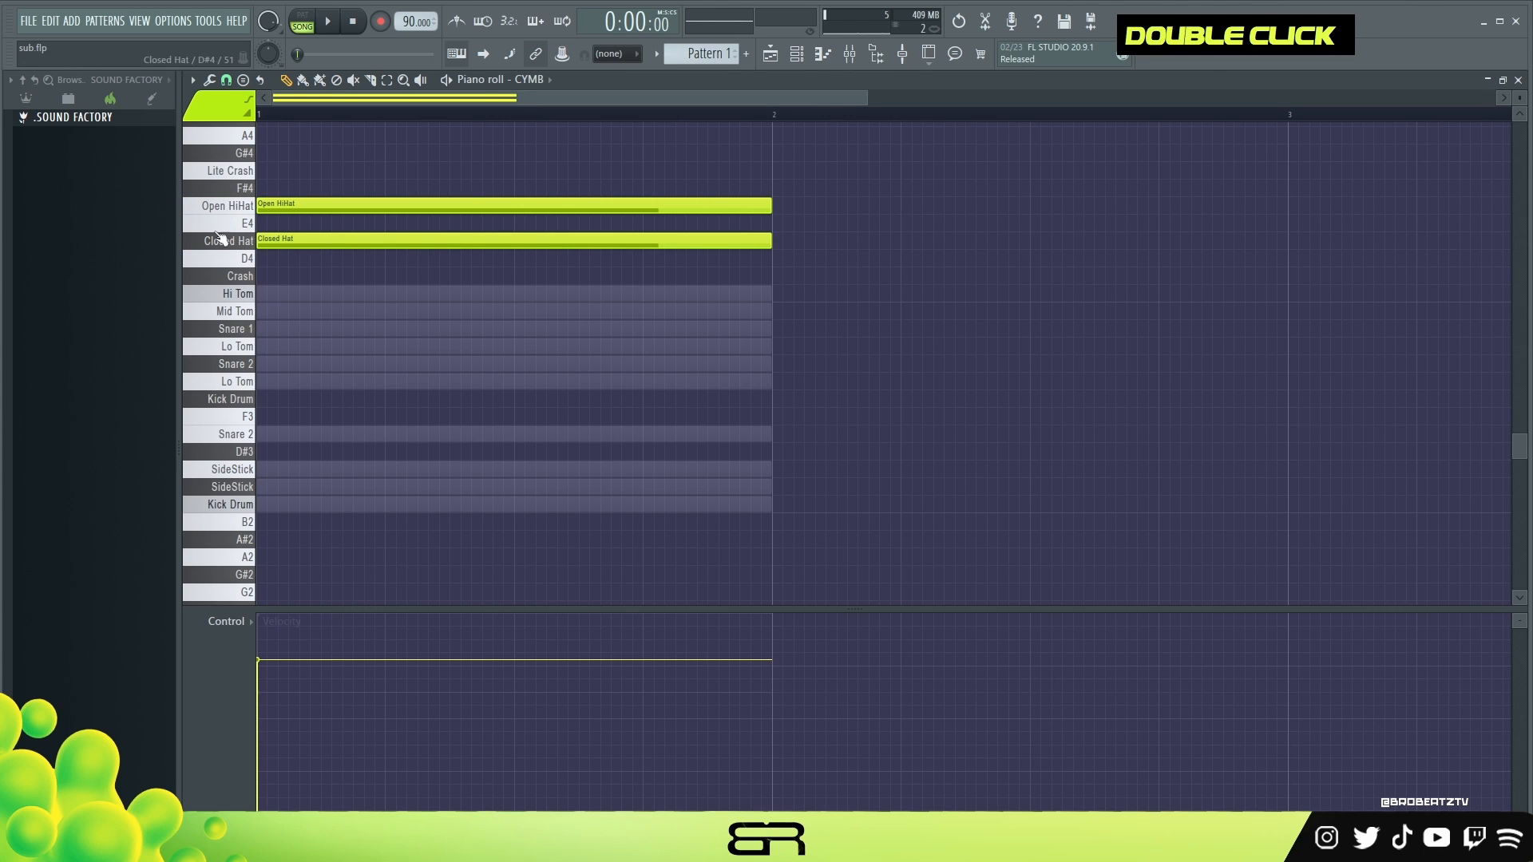
Raise the velocity of the Open HiHat note above the Closed Hat note, and clear the selection
ctrl+click(315, 200)
scroll(316, 204, up, 2)
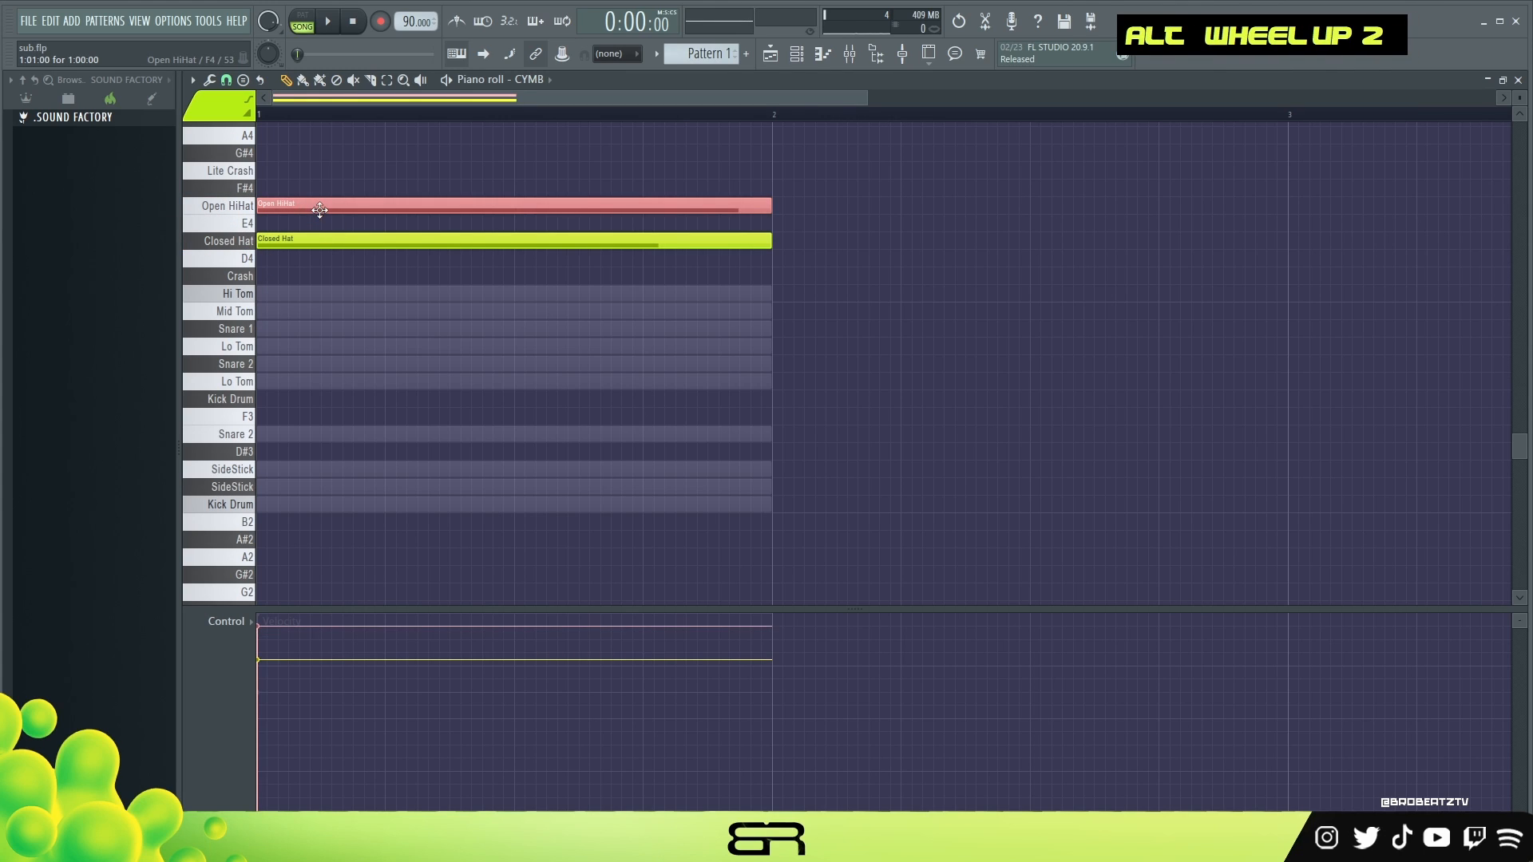
right_click(759, 149)
Inspect the Drum mix track's effects in the mixer, including RC-20 Retro Color, and close both windows
click(772, 57)
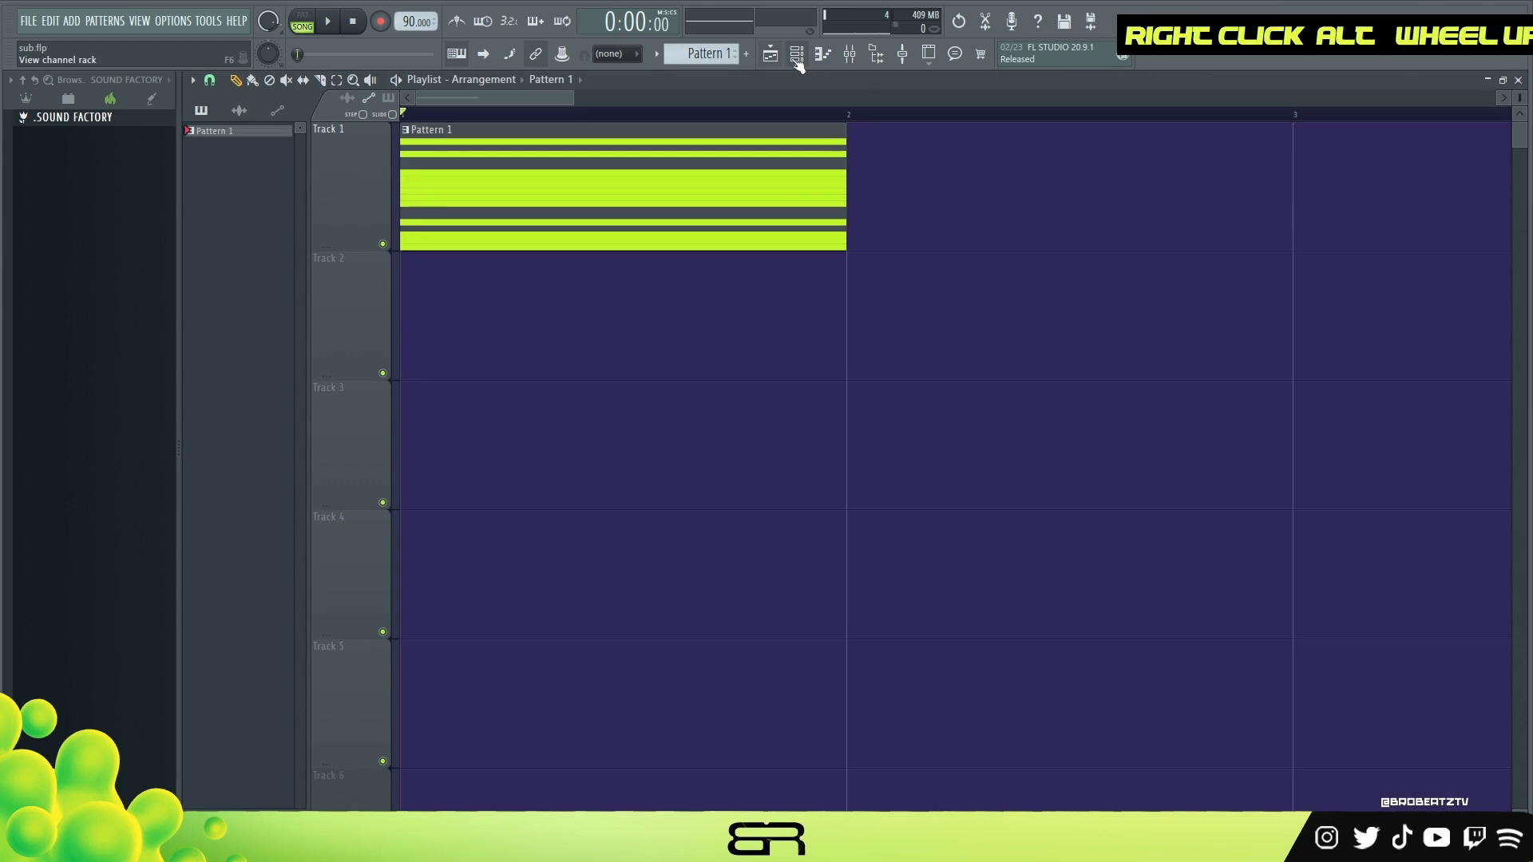
click(852, 54)
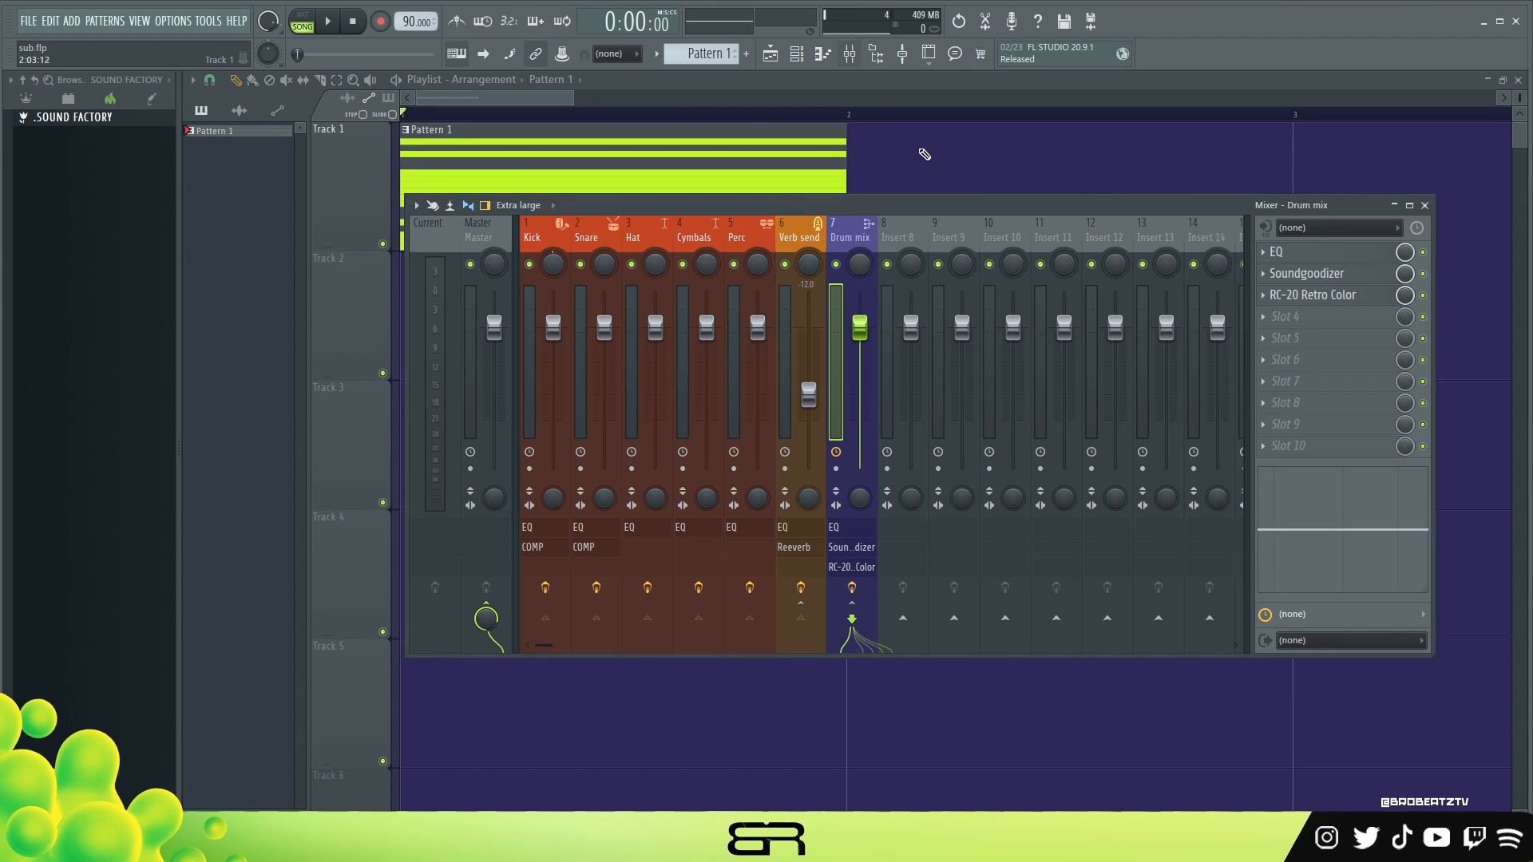
drag(909, 195, 859, 196)
drag(856, 204, 783, 177)
click(480, 209)
drag(480, 209, 767, 226)
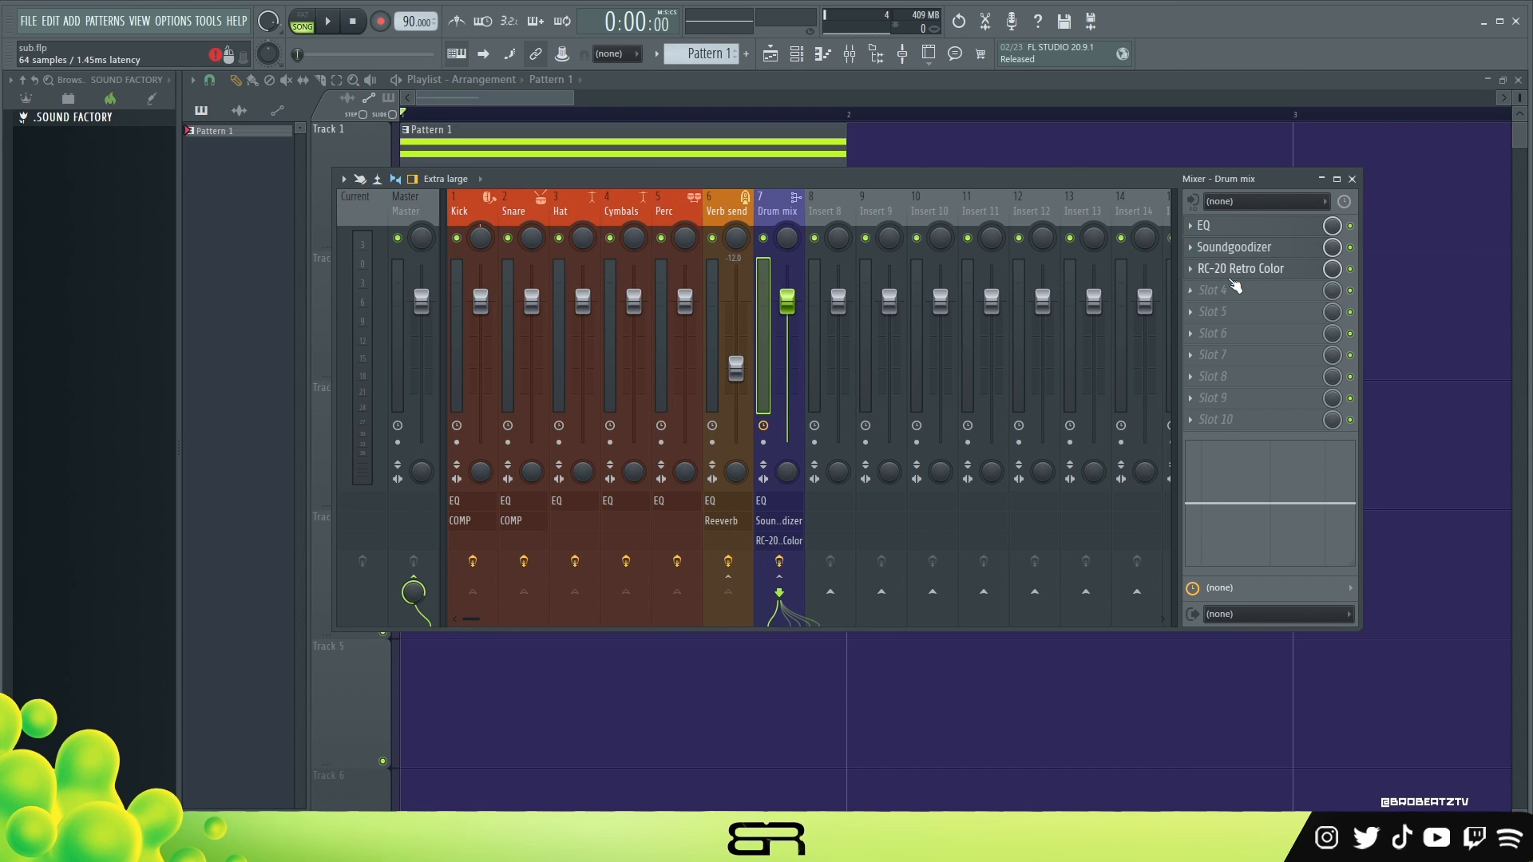
click(1236, 271)
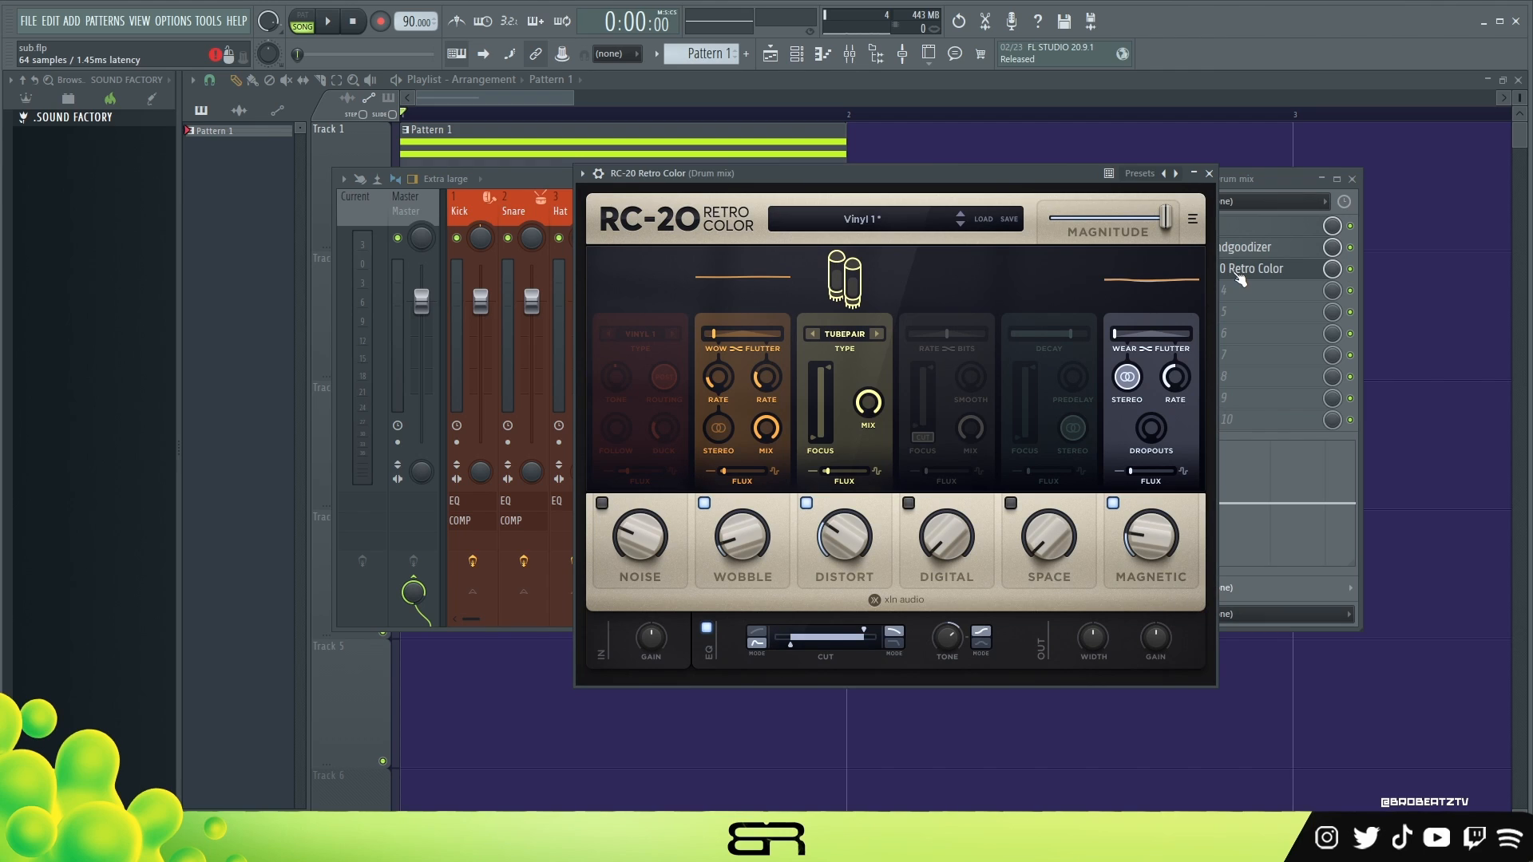
click(1209, 174)
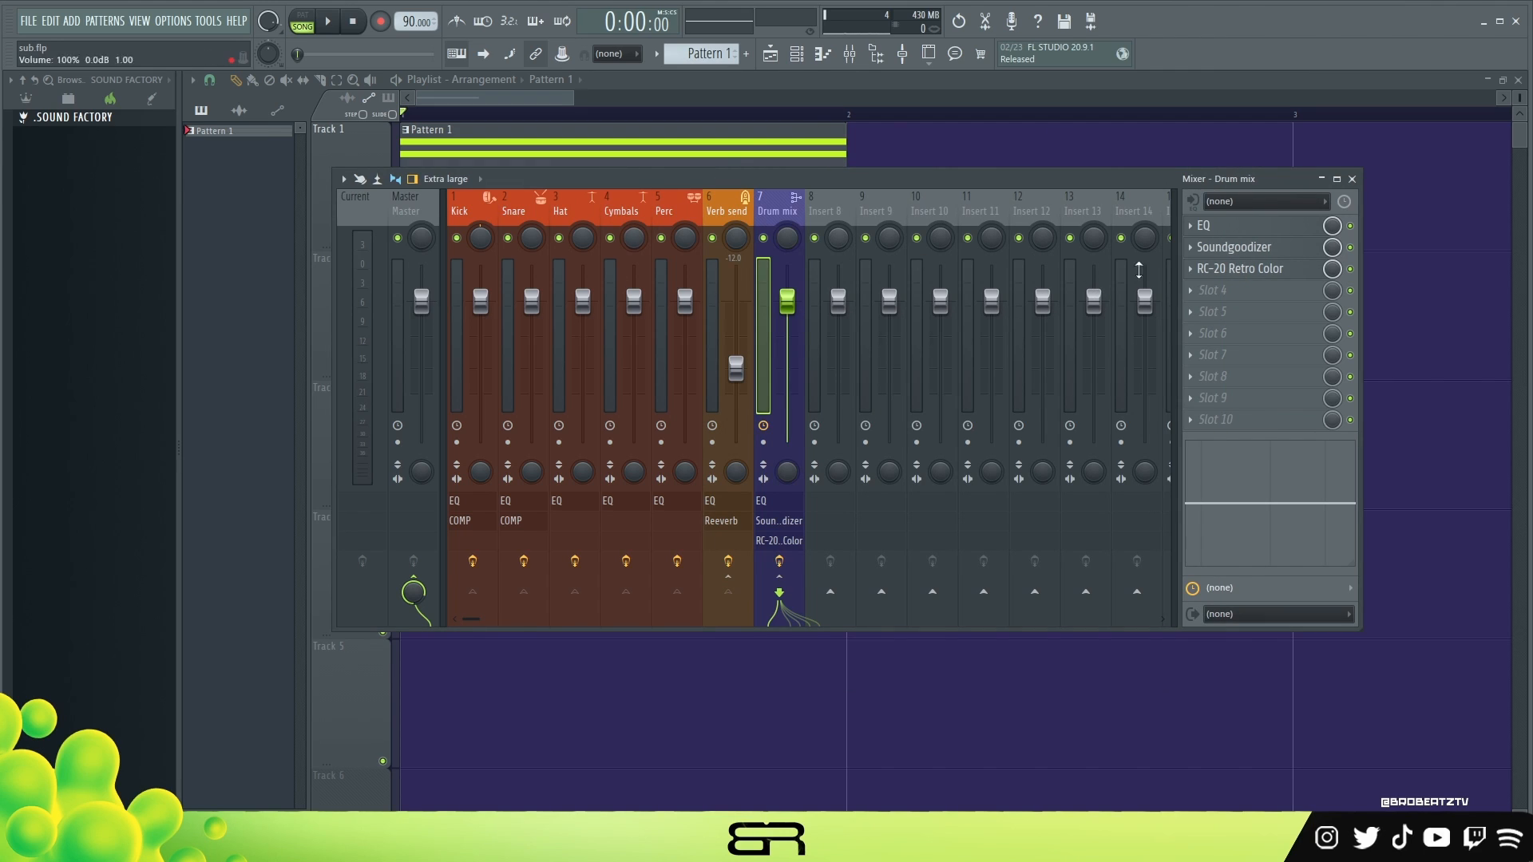
click(1352, 179)
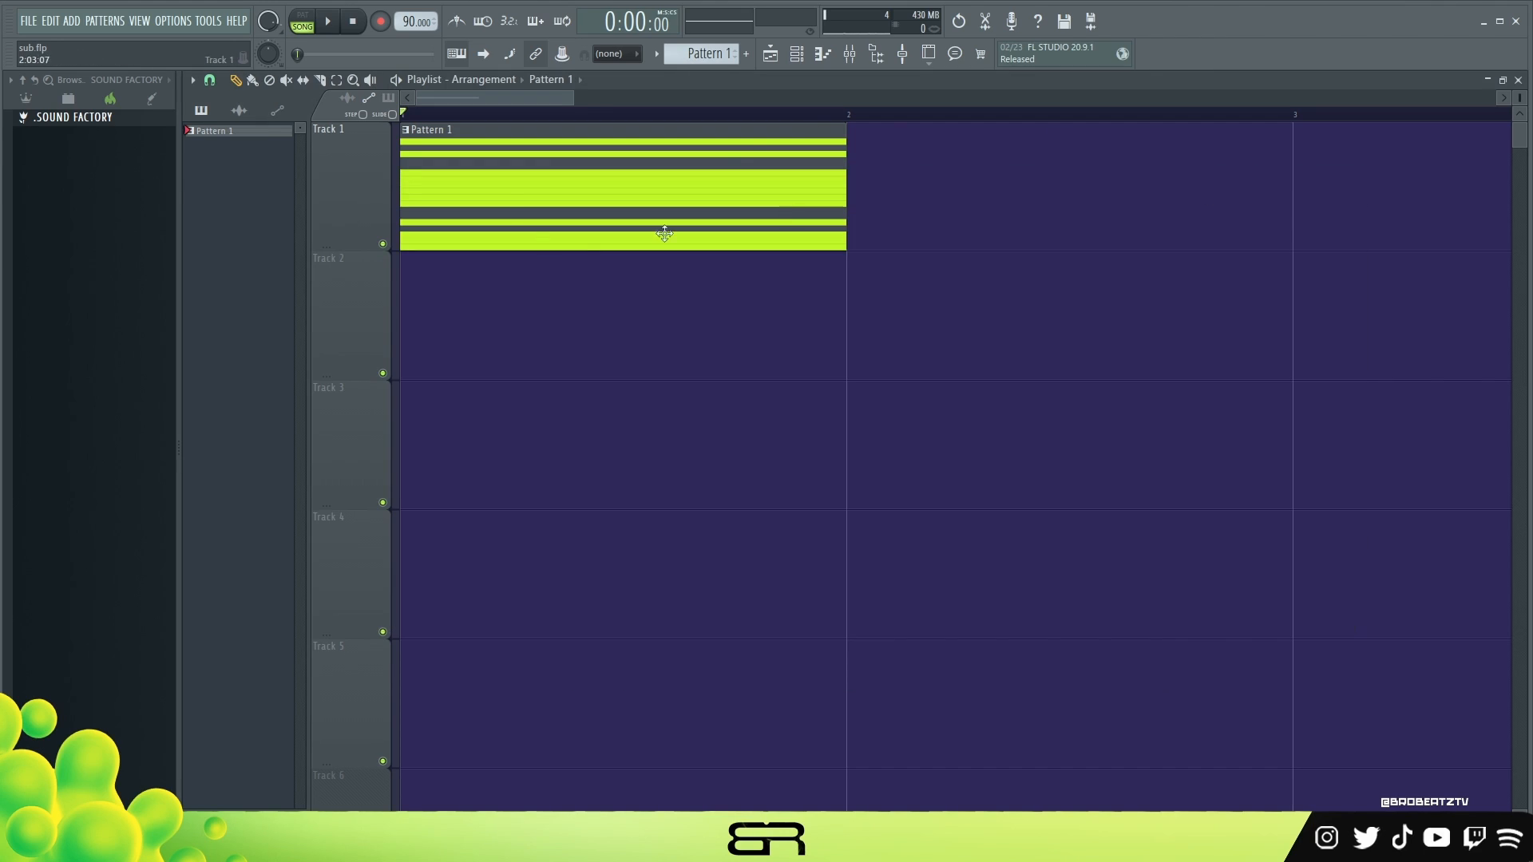
Bring up the channel rack over the playlist and briefly play back the stacked drum pattern
click(798, 55)
mouse_move(676, 276)
mouse_down()
mouse_move(682, 304)
mouse_move(668, 291)
mouse_up()
key(space)
key(space)
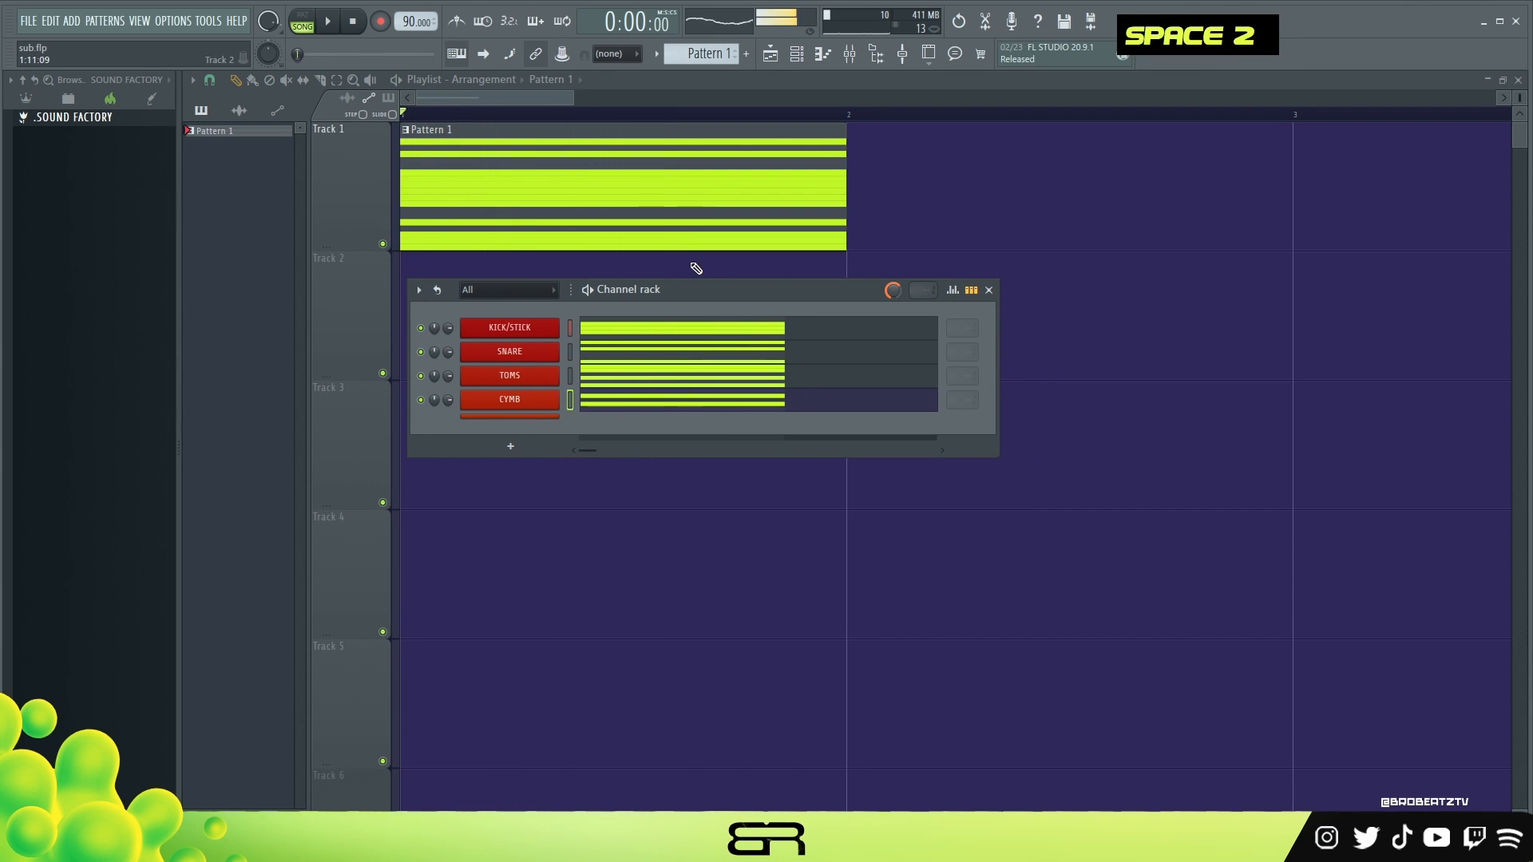
drag(659, 288, 711, 295)
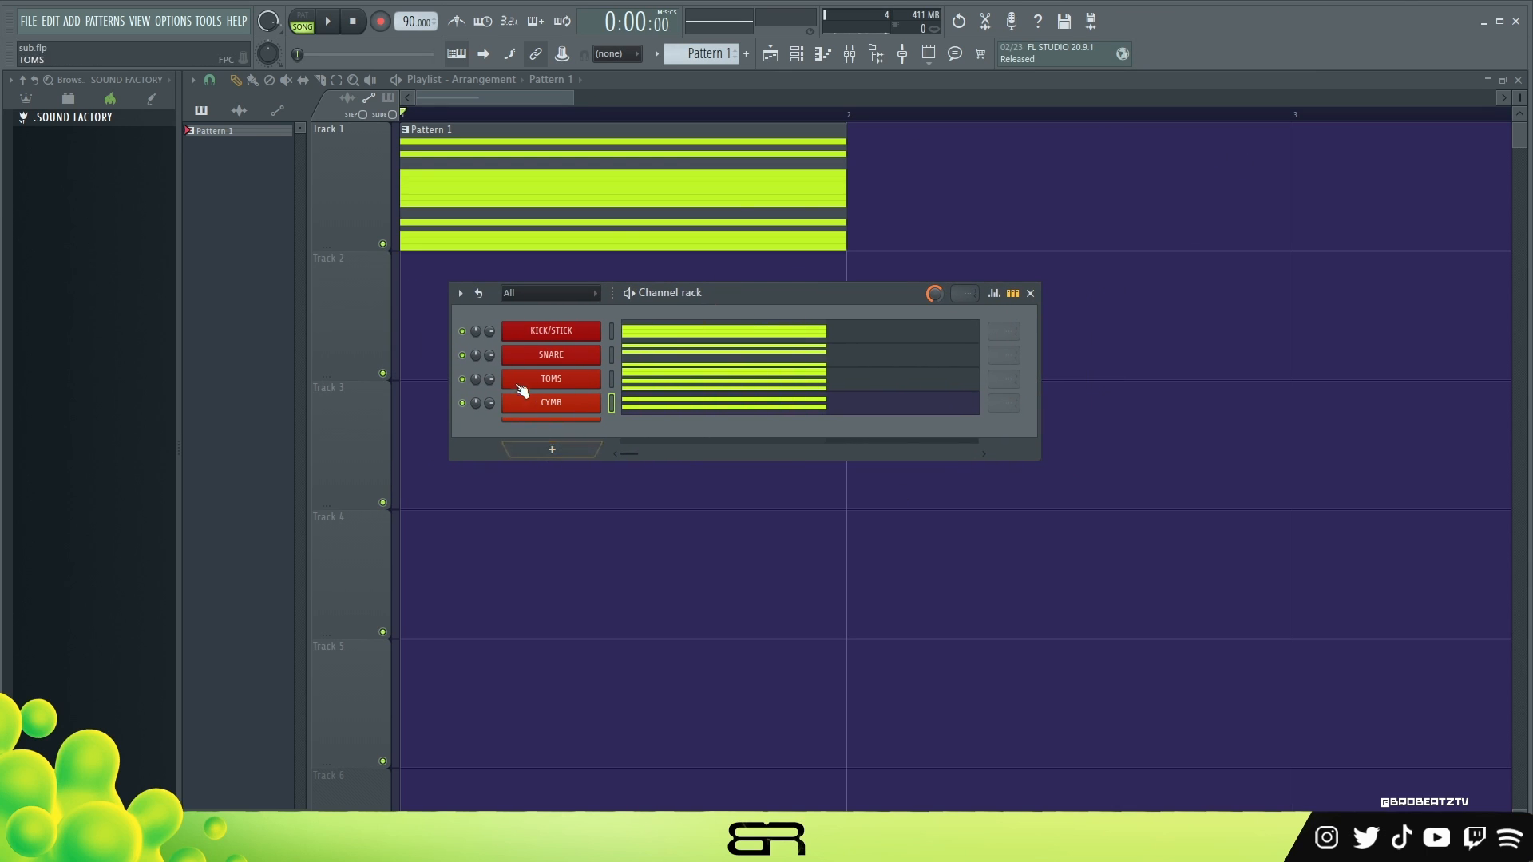
Create an automation clip for the KICK/STICK channel's arpeggiator time and move its window aside
click(559, 330)
drag(575, 341, 693, 273)
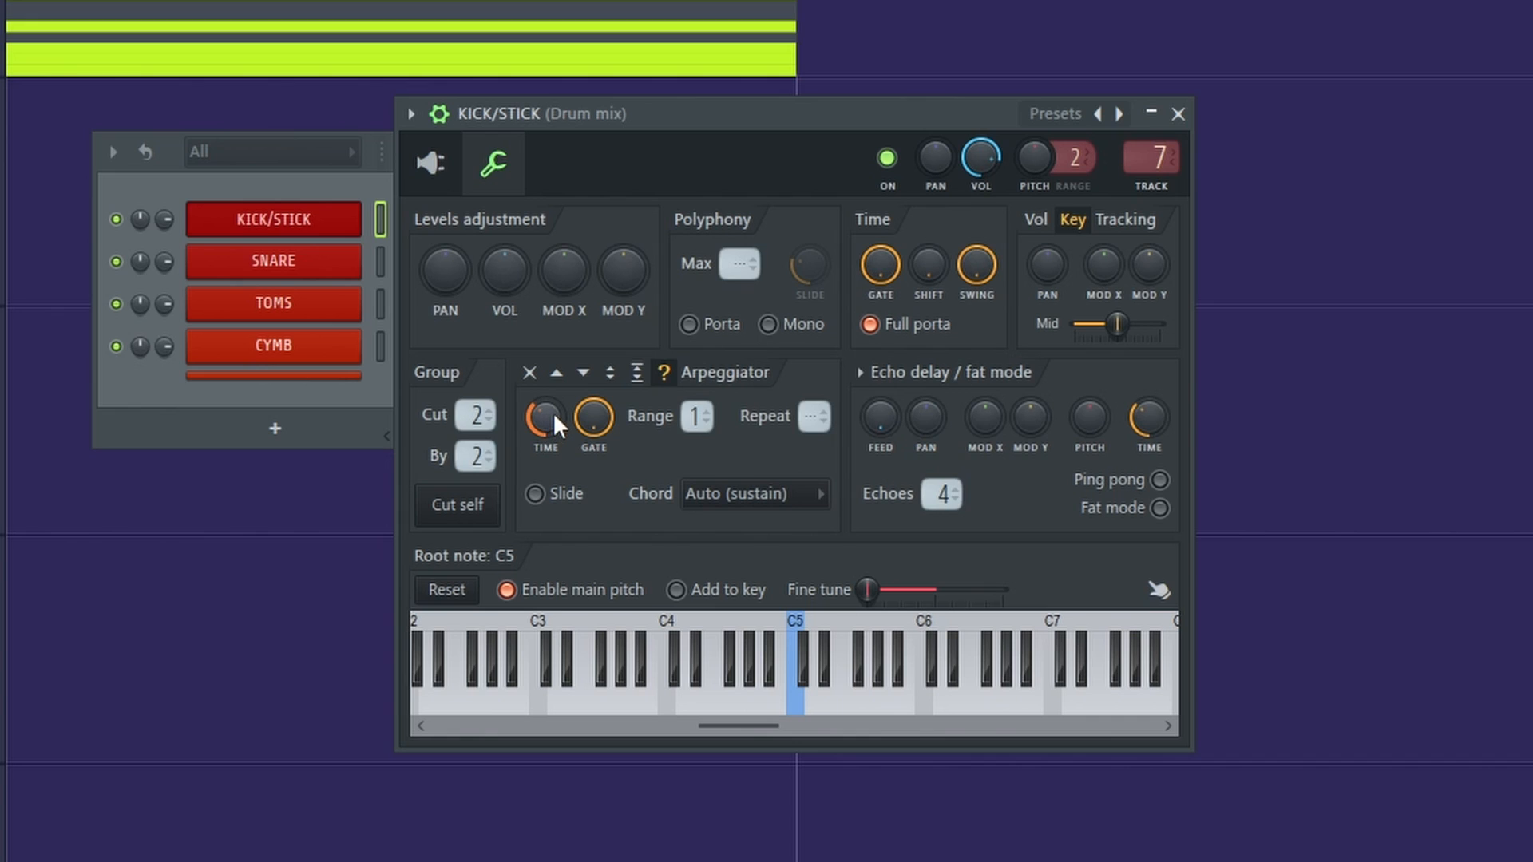
right_click(546, 416)
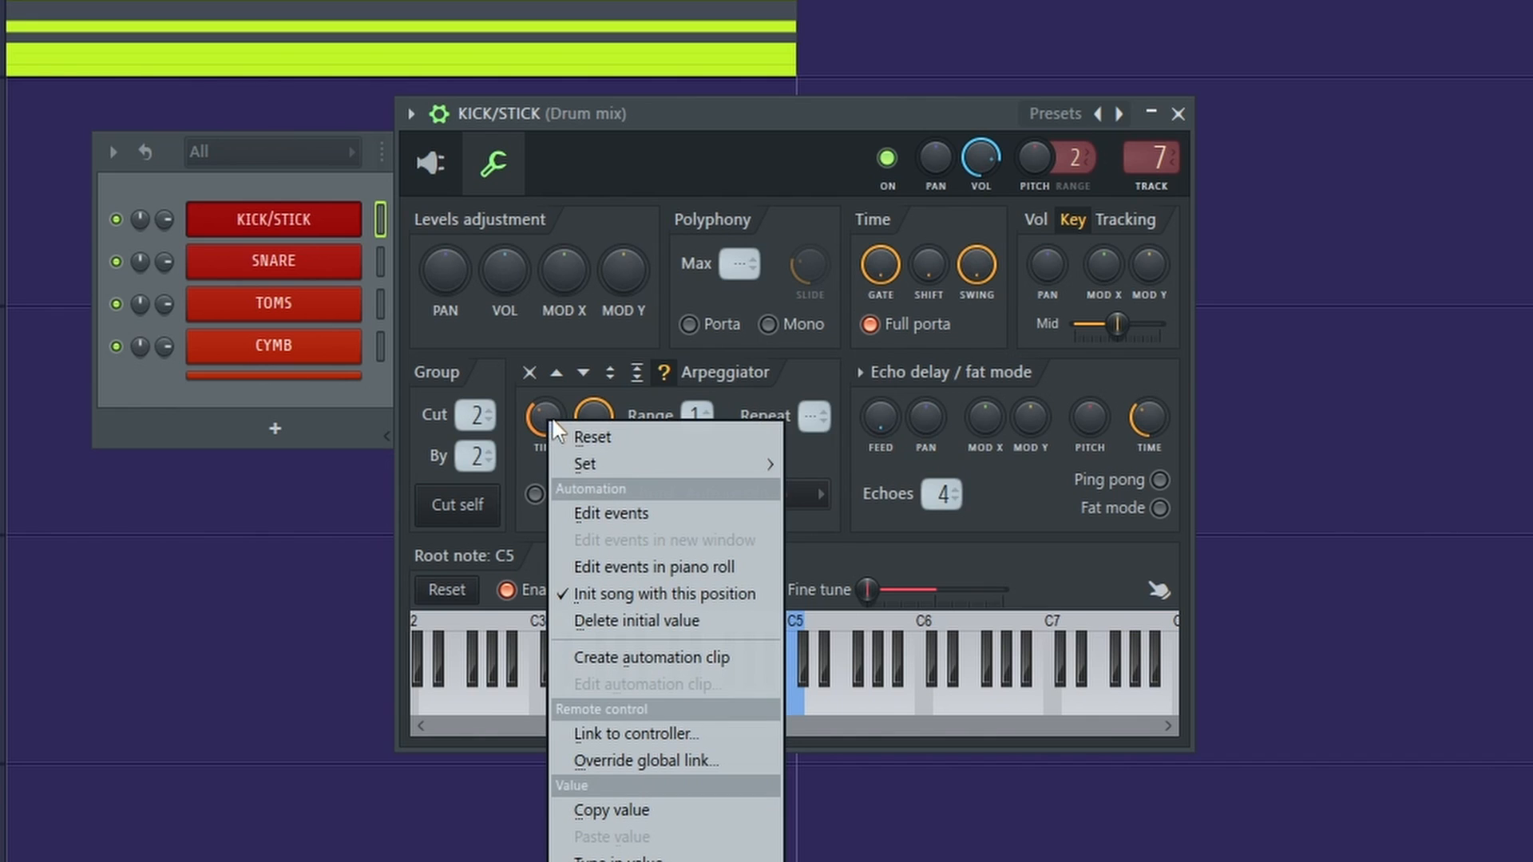
click(611, 649)
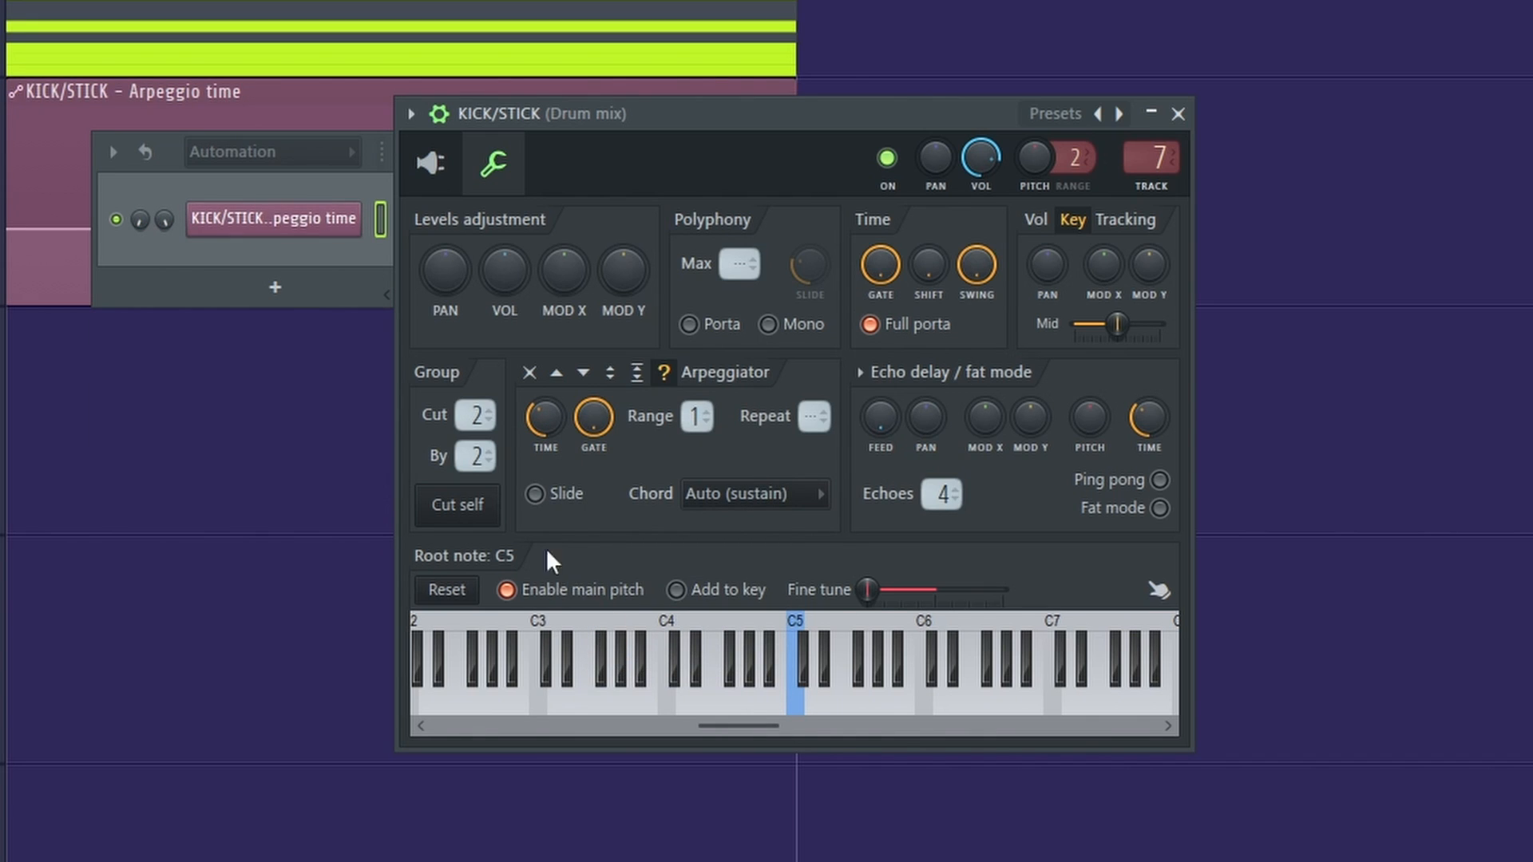
drag(613, 112, 1028, 97)
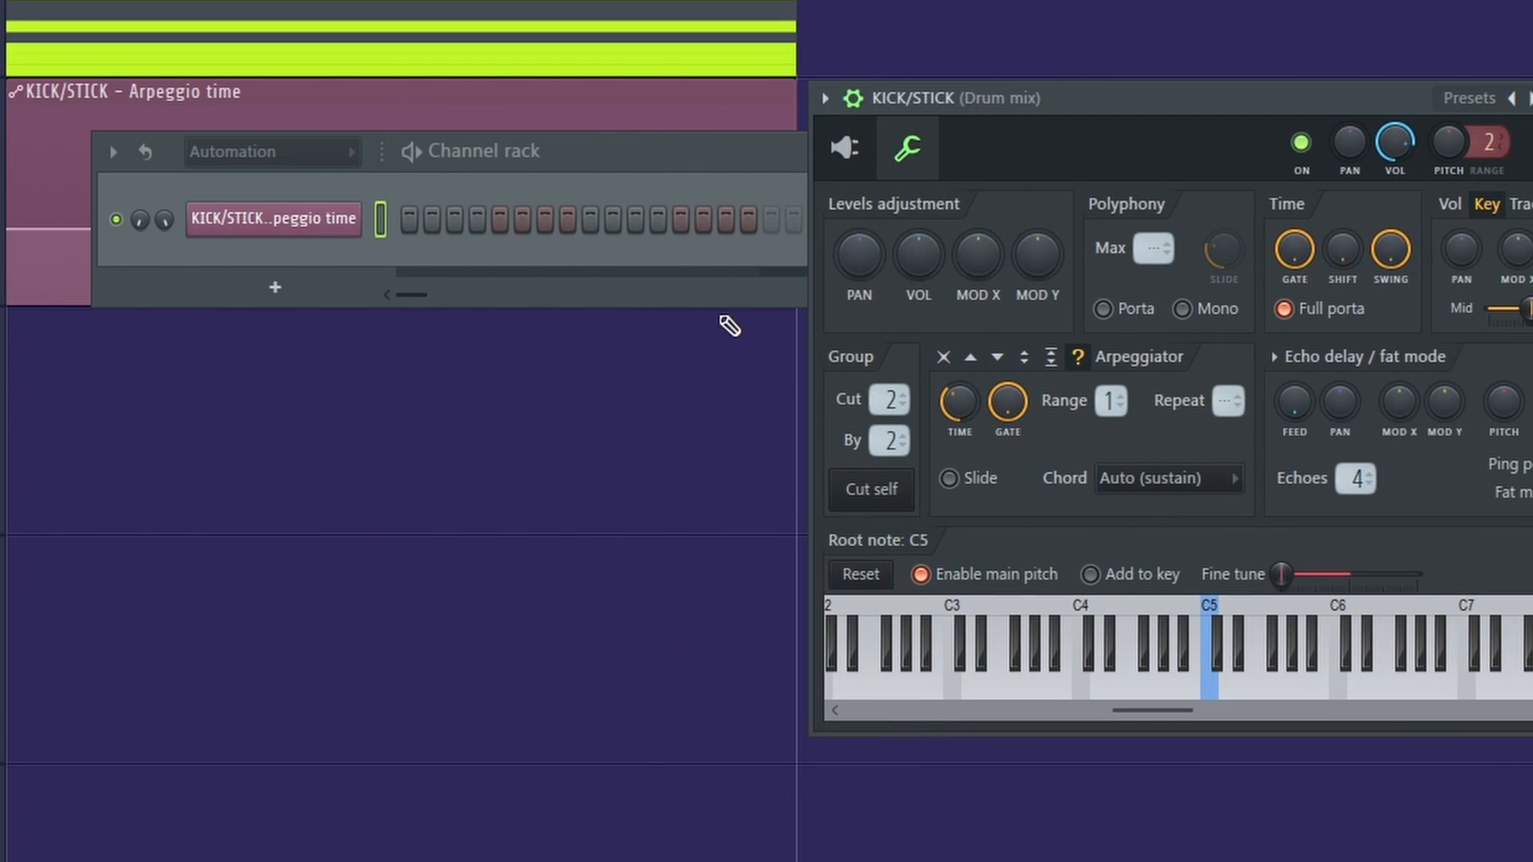
Show all channels in the channel rack and create an automation clip for the SNARE channel's arpeggiator time
drag(514, 157, 770, 215)
click(547, 214)
click(547, 239)
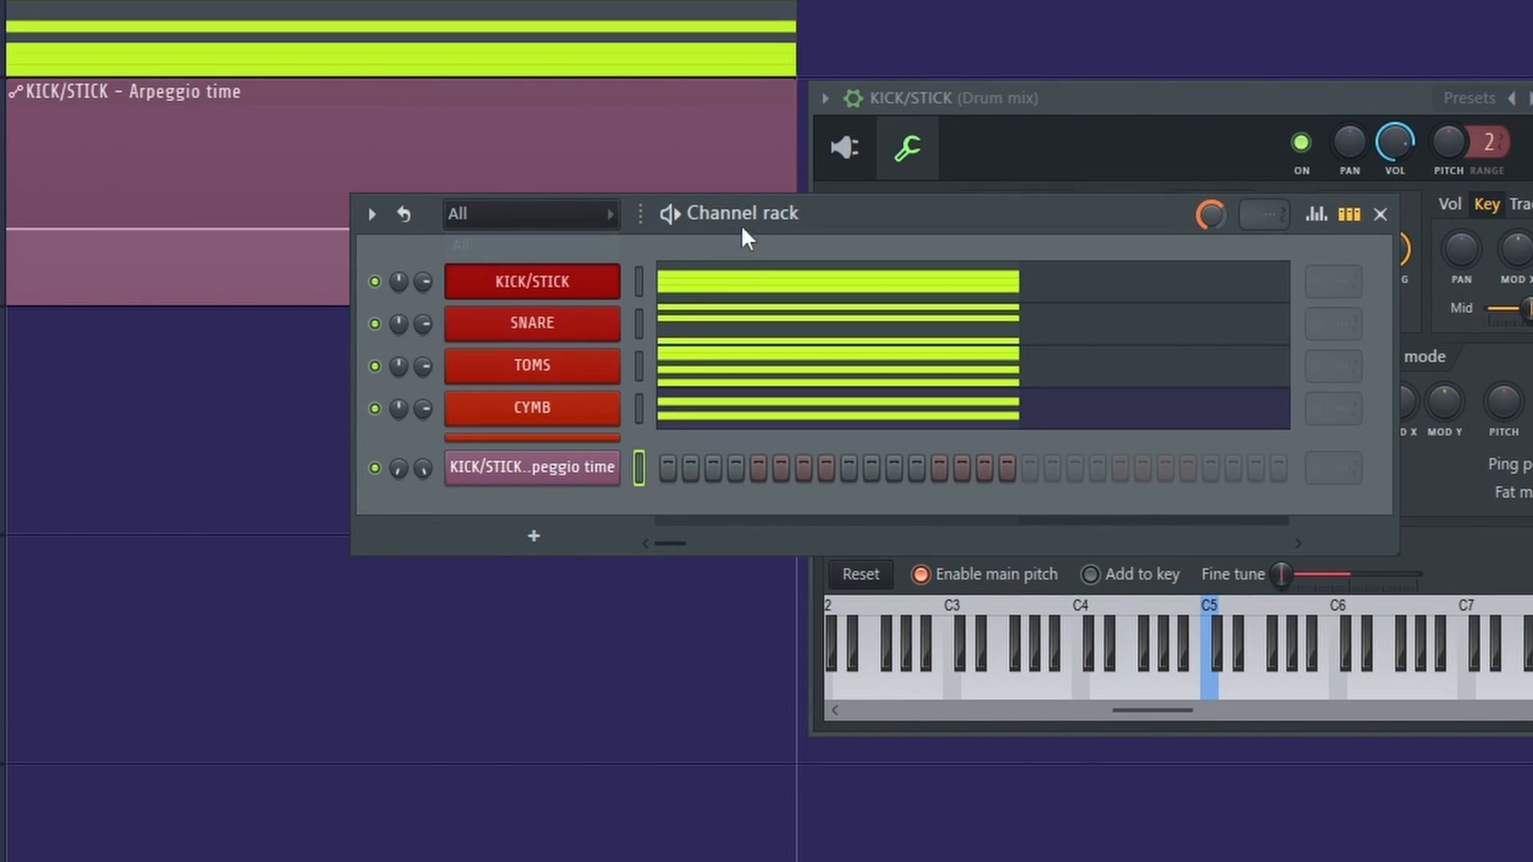
click(571, 334)
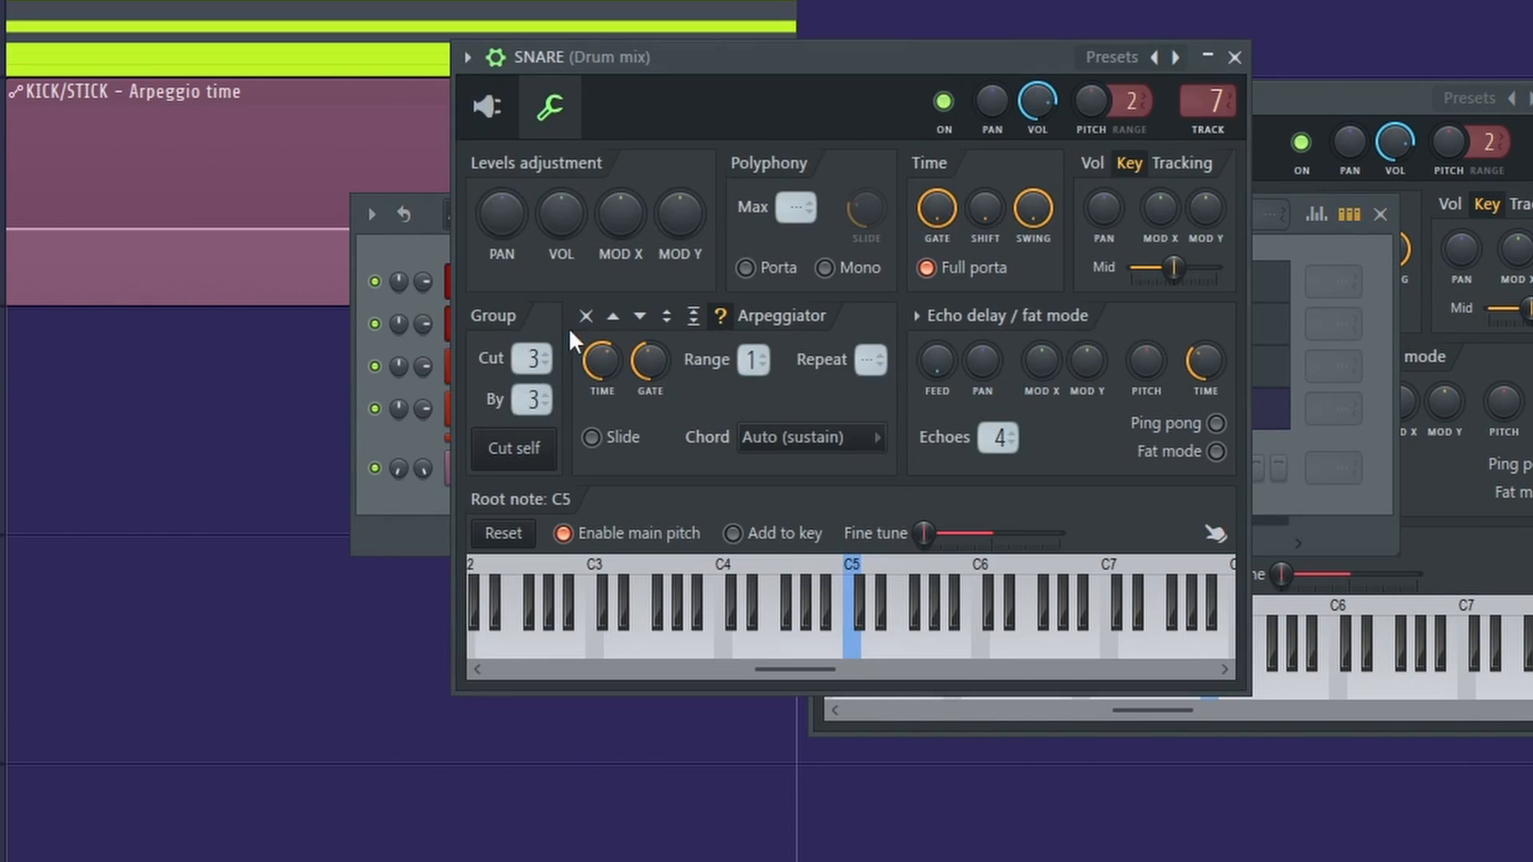
right_click(611, 357)
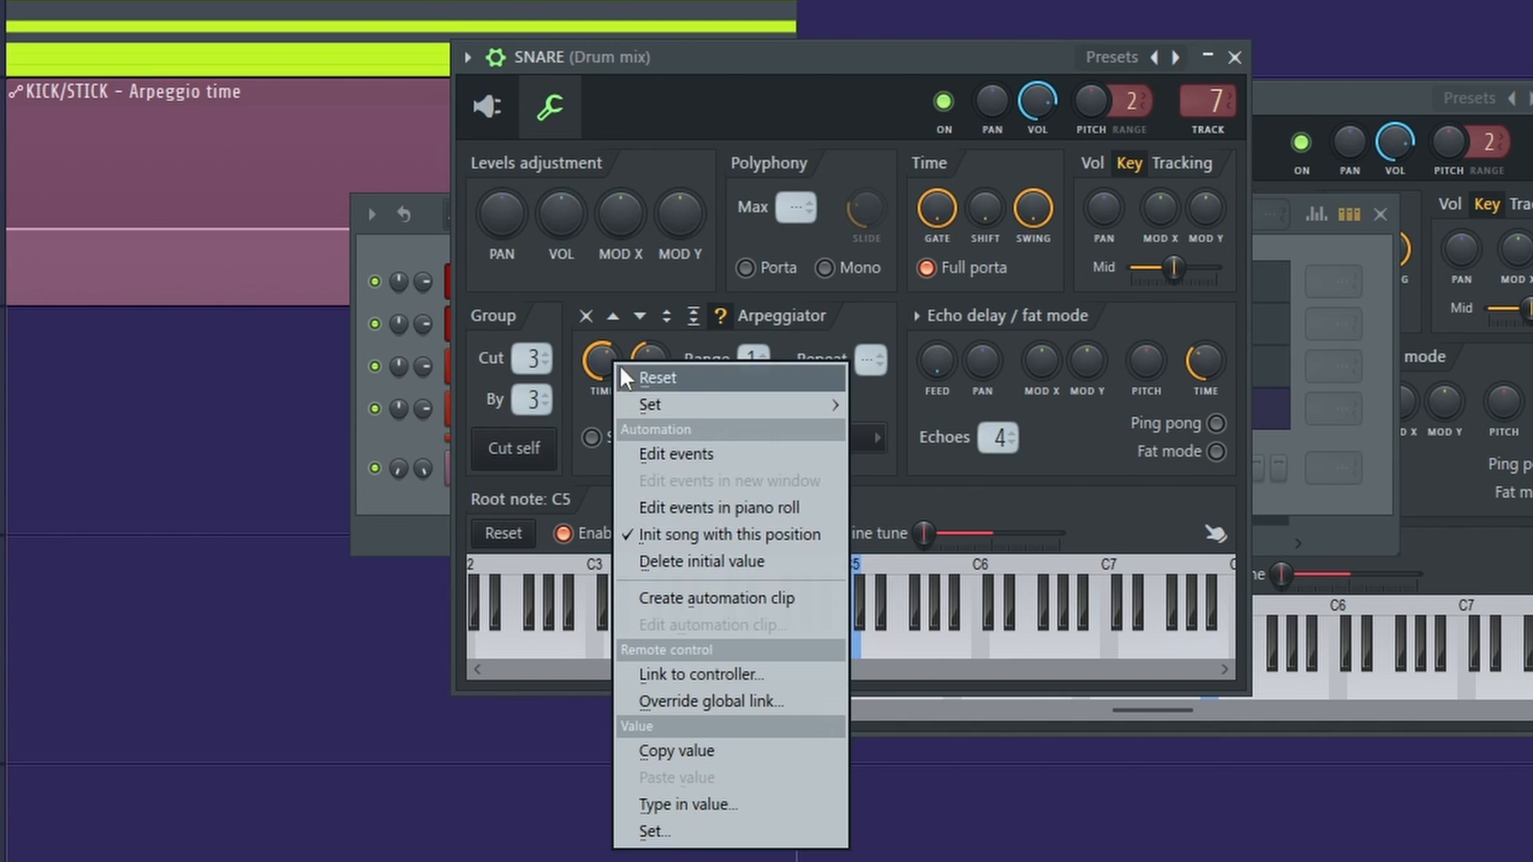
click(683, 599)
Show all channels again and create an automation clip for the TOMS channel's arpeggiator time
click(411, 237)
click(494, 214)
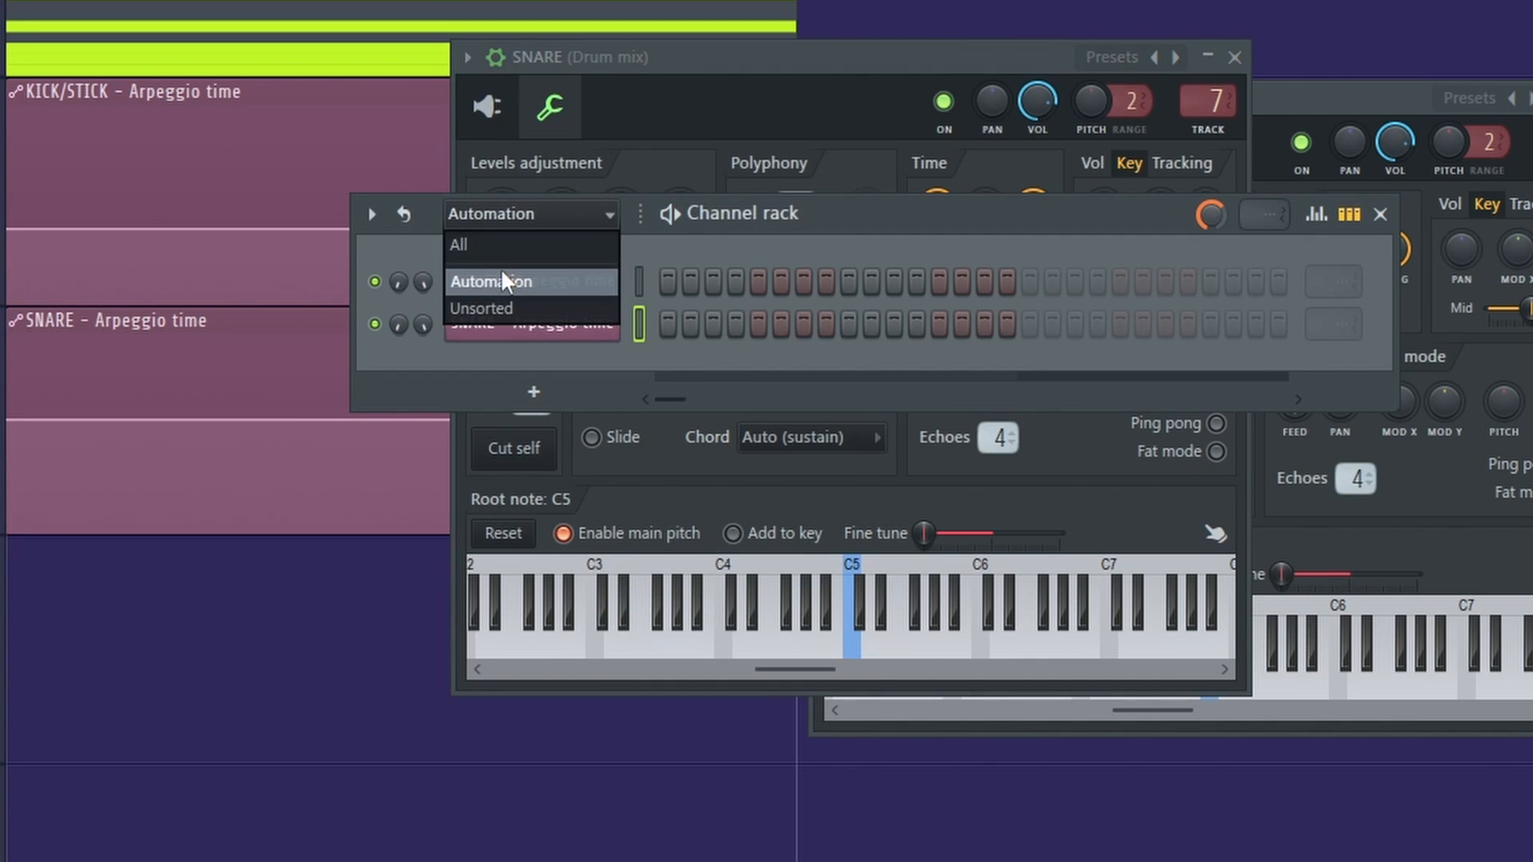
click(500, 241)
click(538, 375)
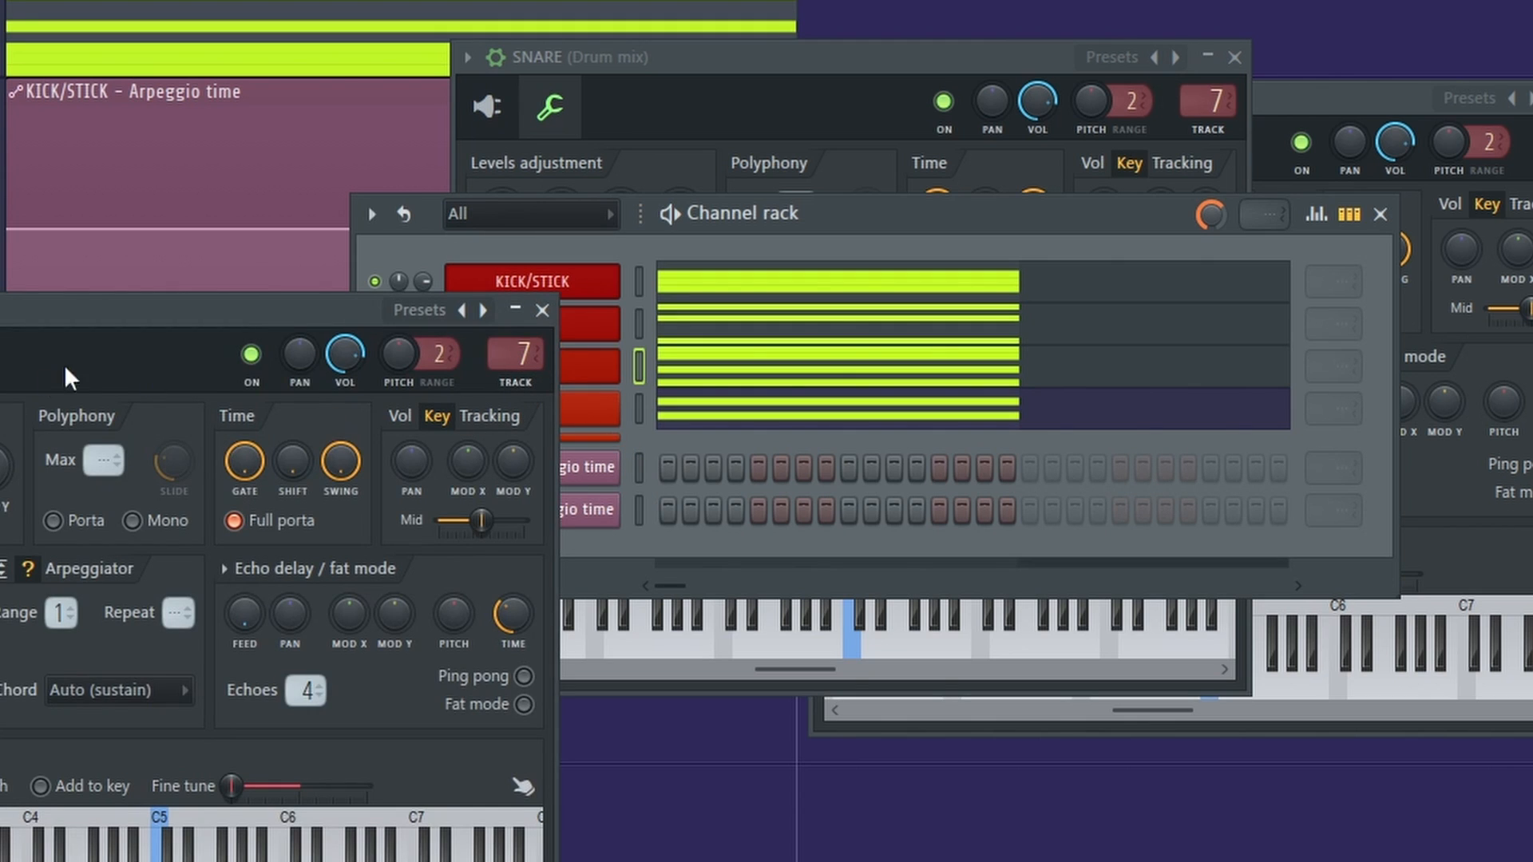
drag(9, 323, 756, 152)
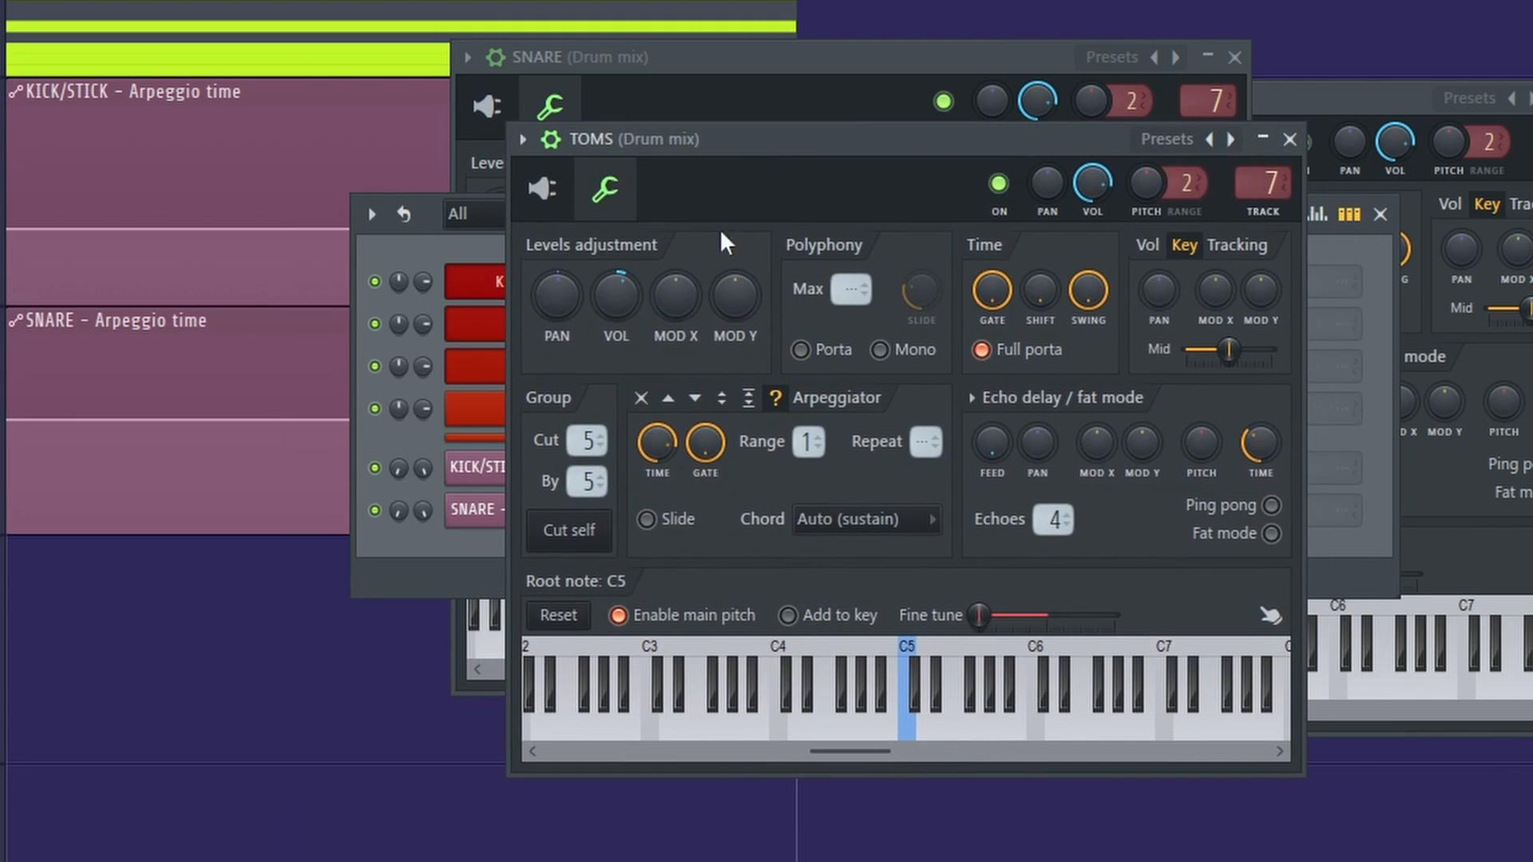
right_click(657, 439)
click(745, 673)
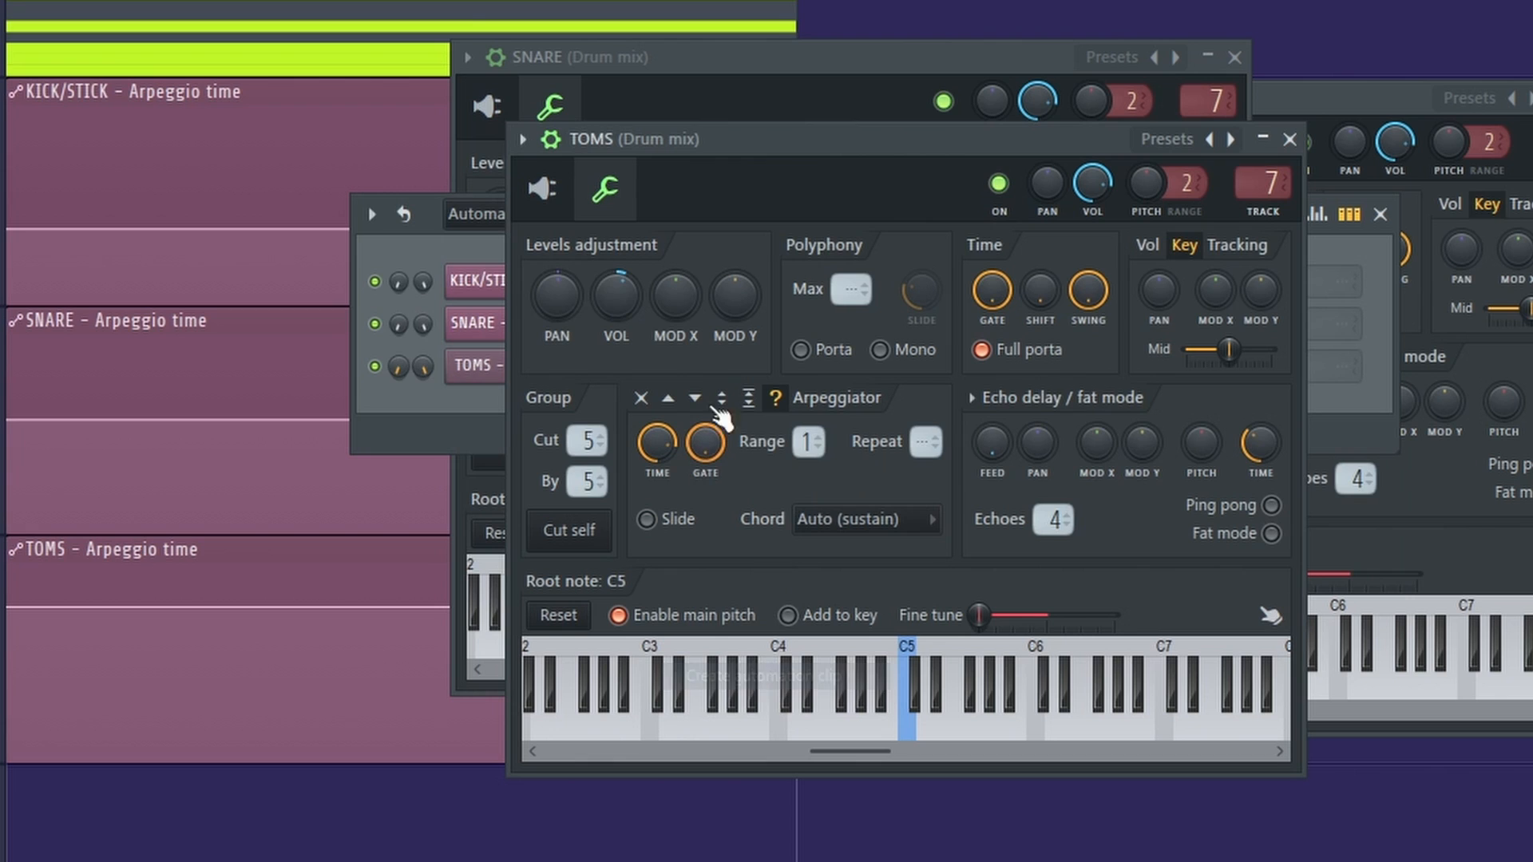
Show all channels once more and create an automation clip for the CYMB channel's arpeggiator time
click(476, 213)
click(471, 243)
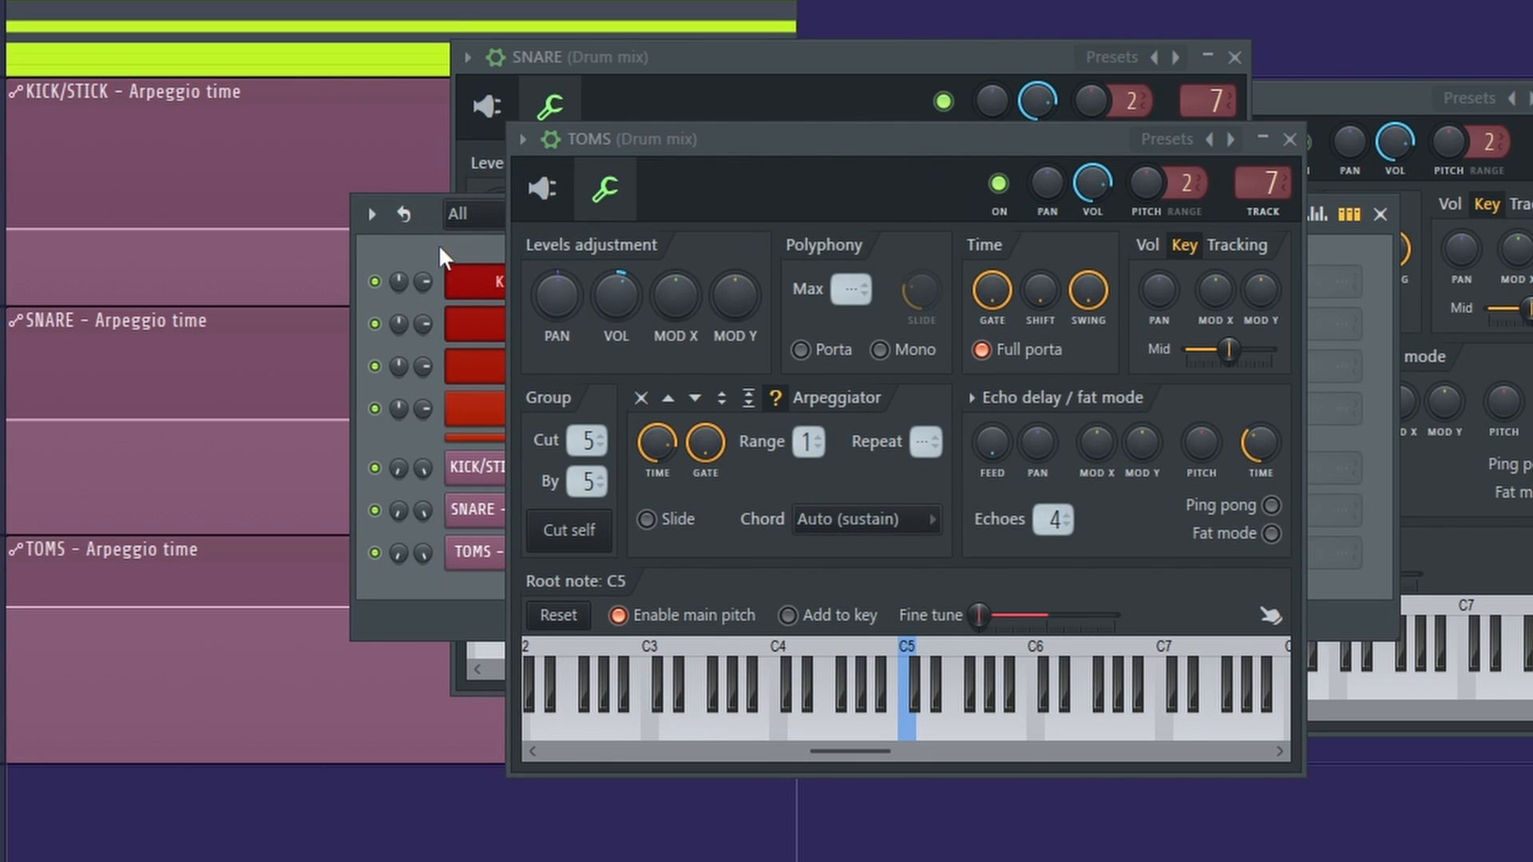
click(490, 406)
drag(675, 139, 1401, 250)
click(277, 0)
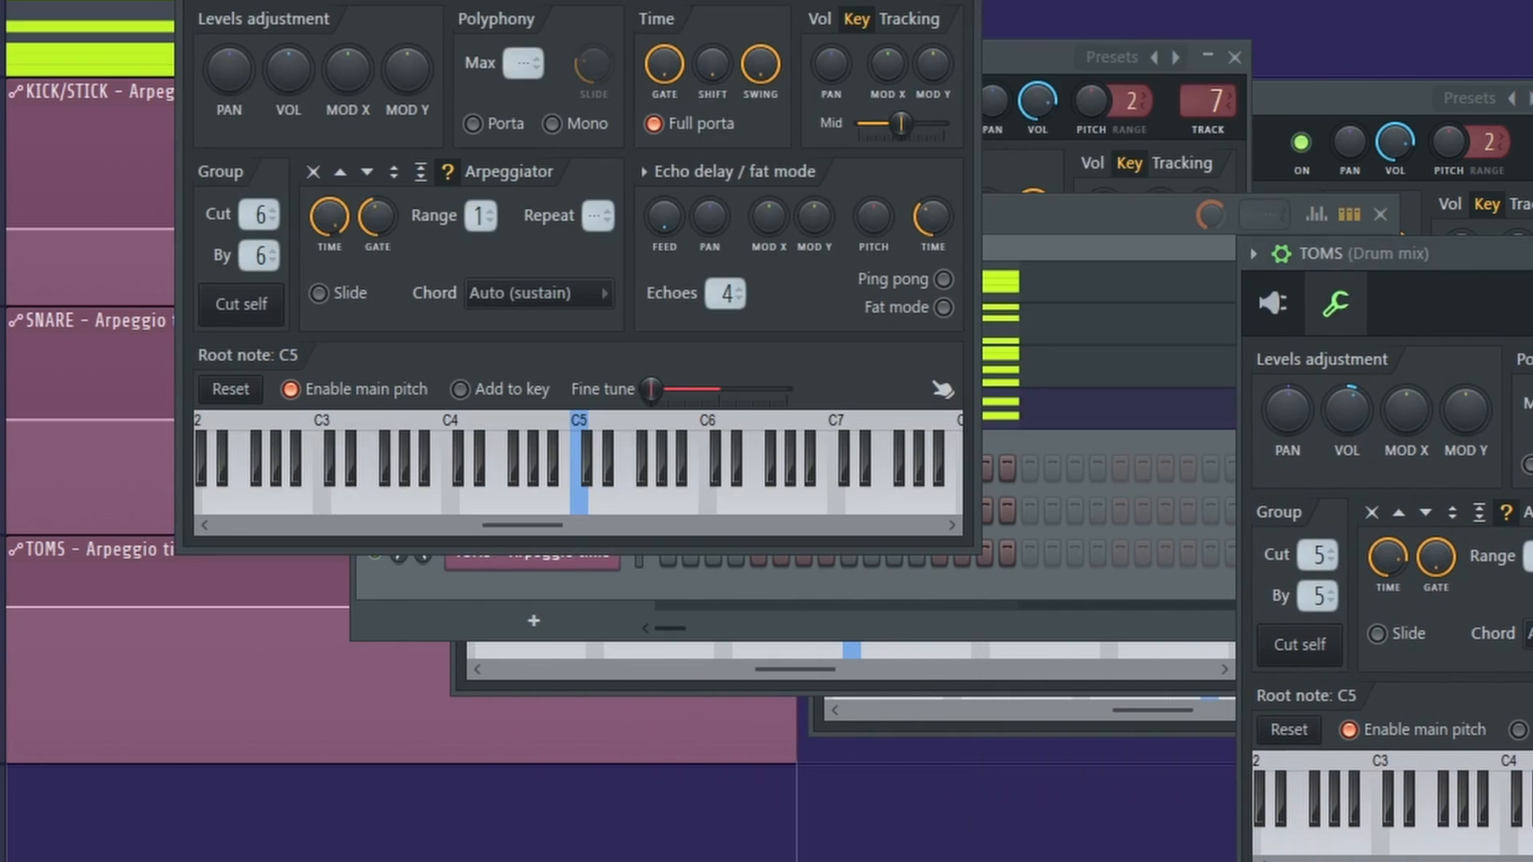
right_click(336, 218)
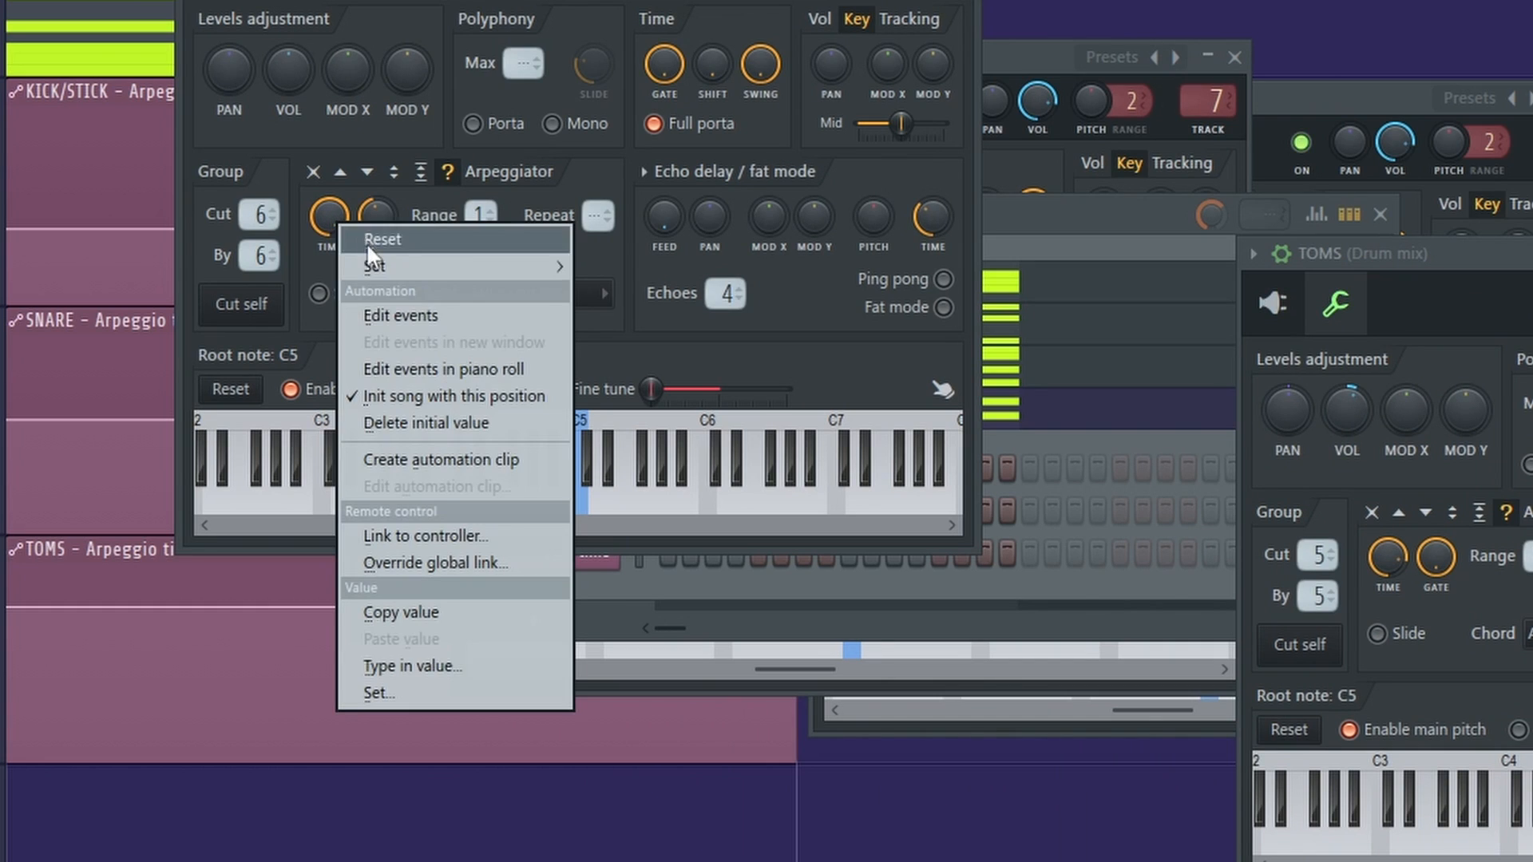
click(409, 460)
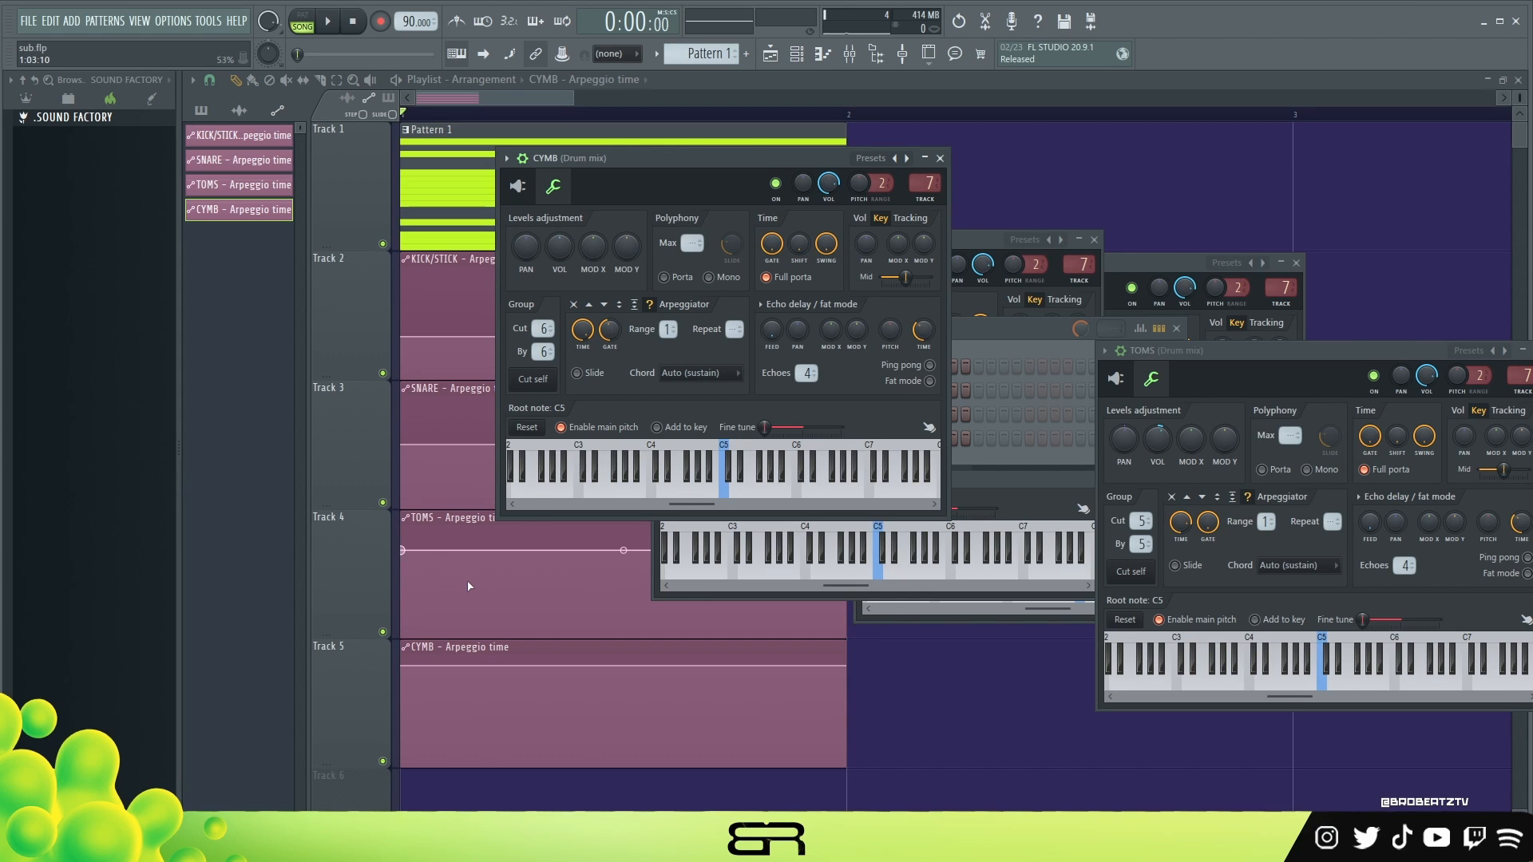
Clear the channel windows and channel rack away from the playlist
drag(470, 586, 586, 639)
drag(1320, 372, 668, 293)
click(886, 272)
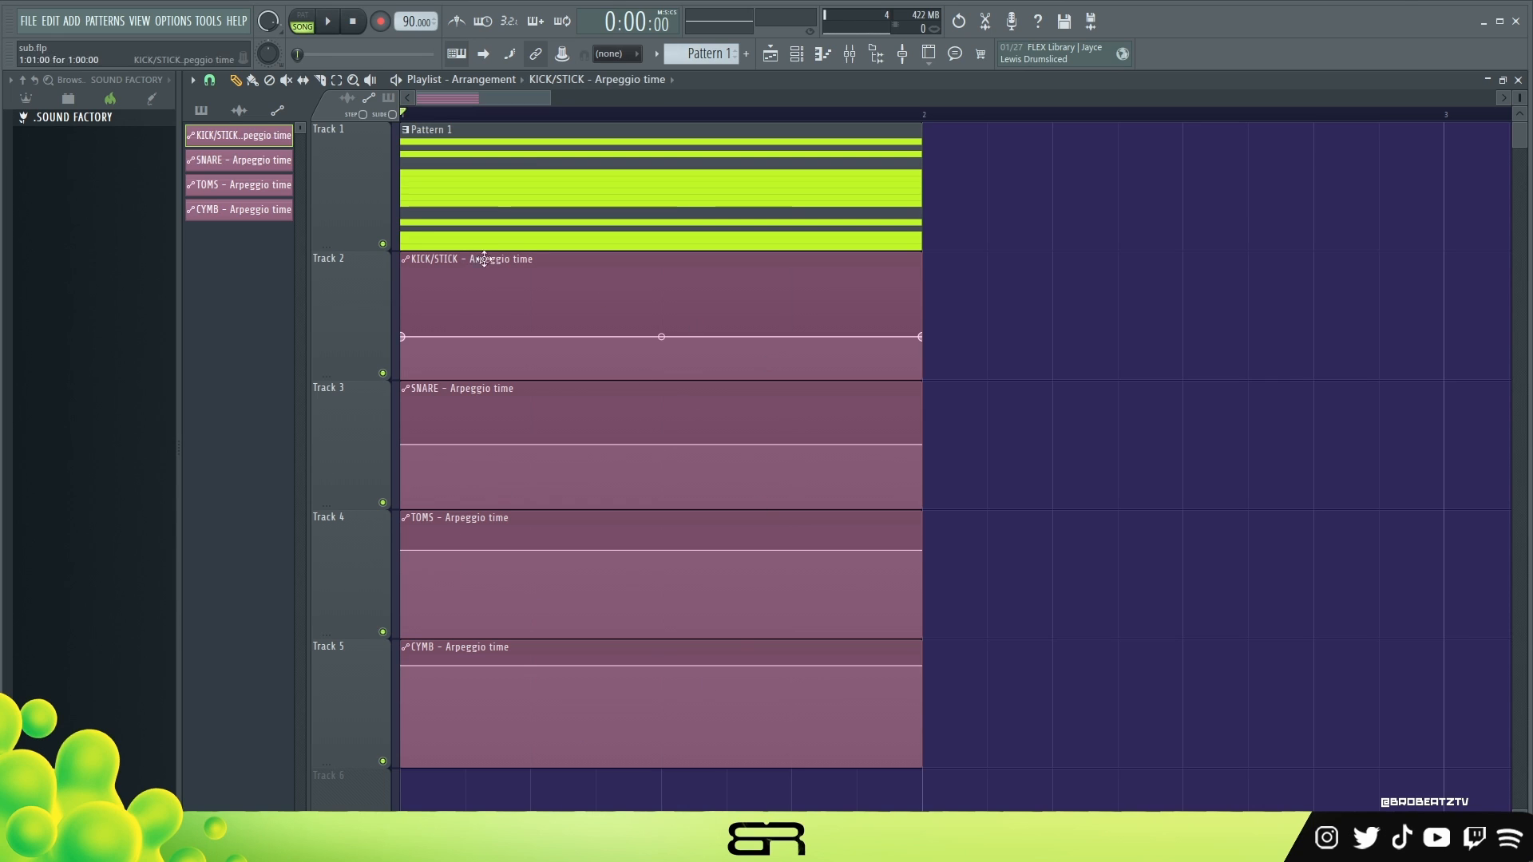
Copy the value of the KICK/STICK arpeggio time clip's first point and set the playlist snap to Beat
right_click(404, 341)
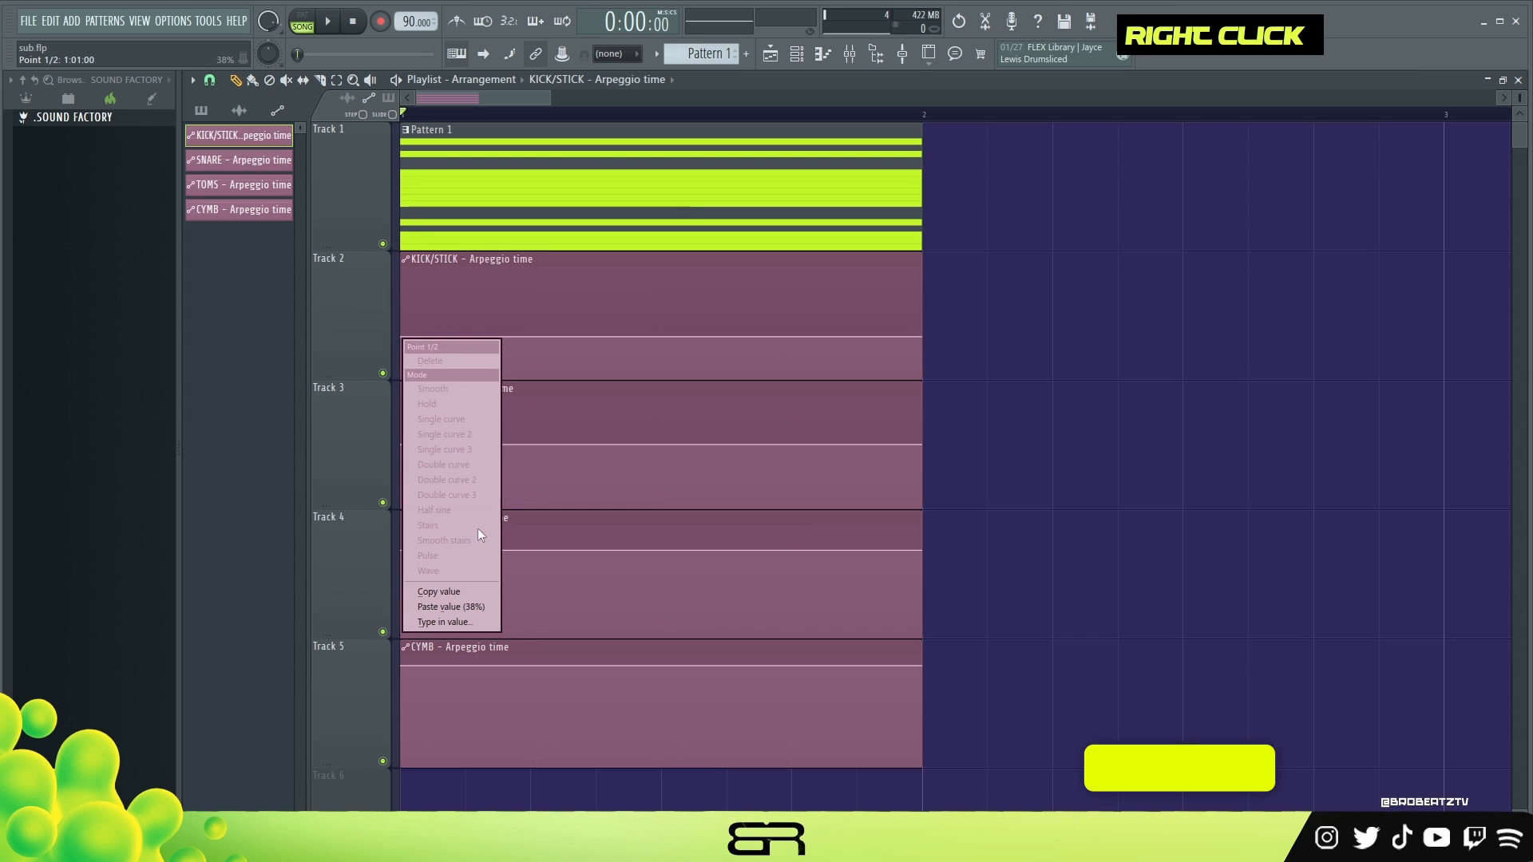
click(462, 582)
click(210, 80)
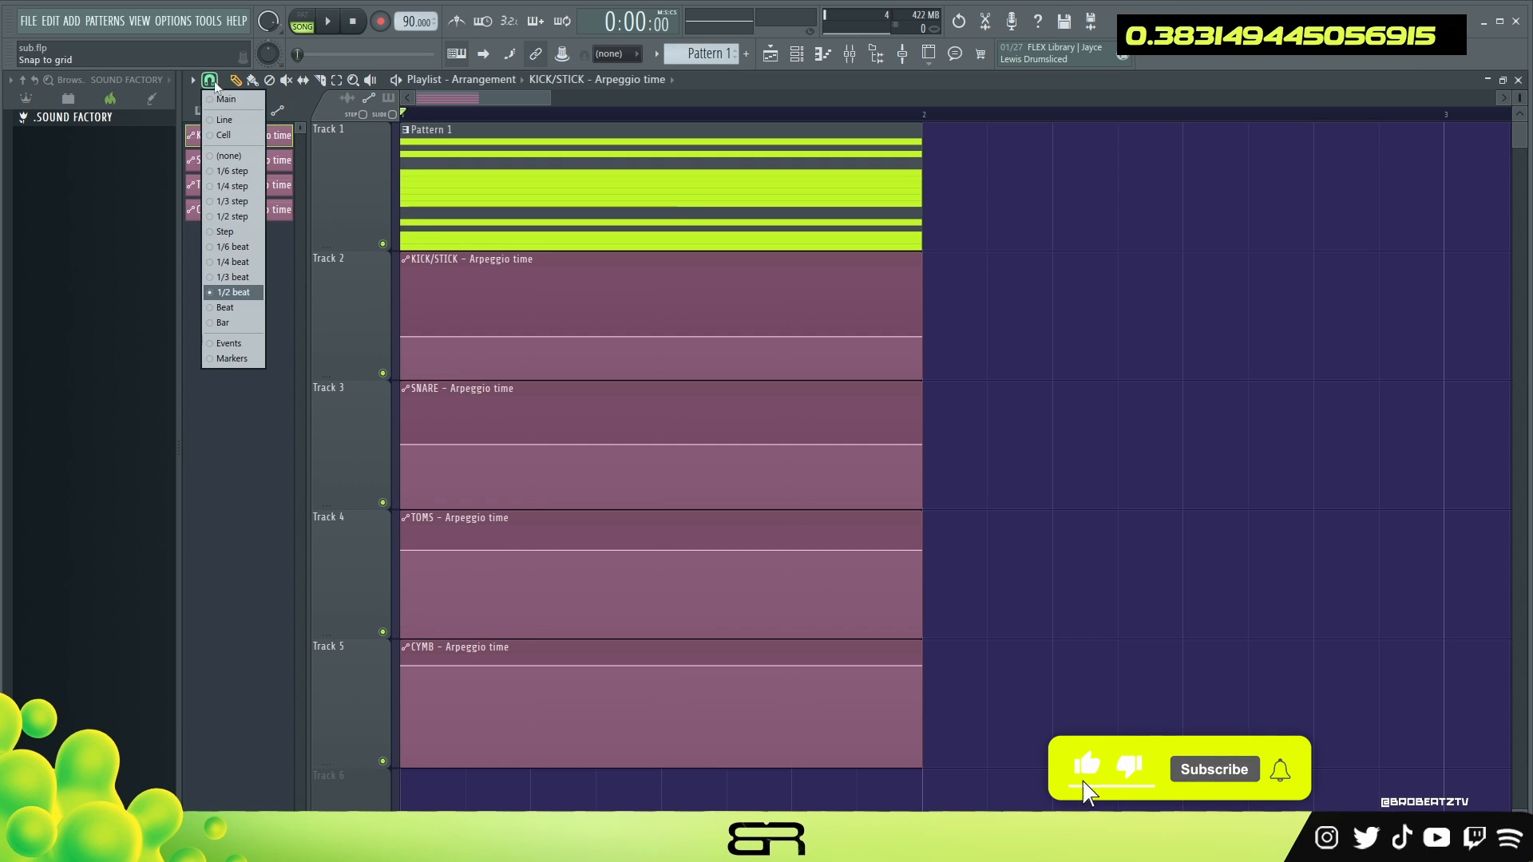
click(224, 308)
Add a point at beat 2 of the KICK/STICK arpeggio time clip and paste the copied 38% value into it
right_click(506, 337)
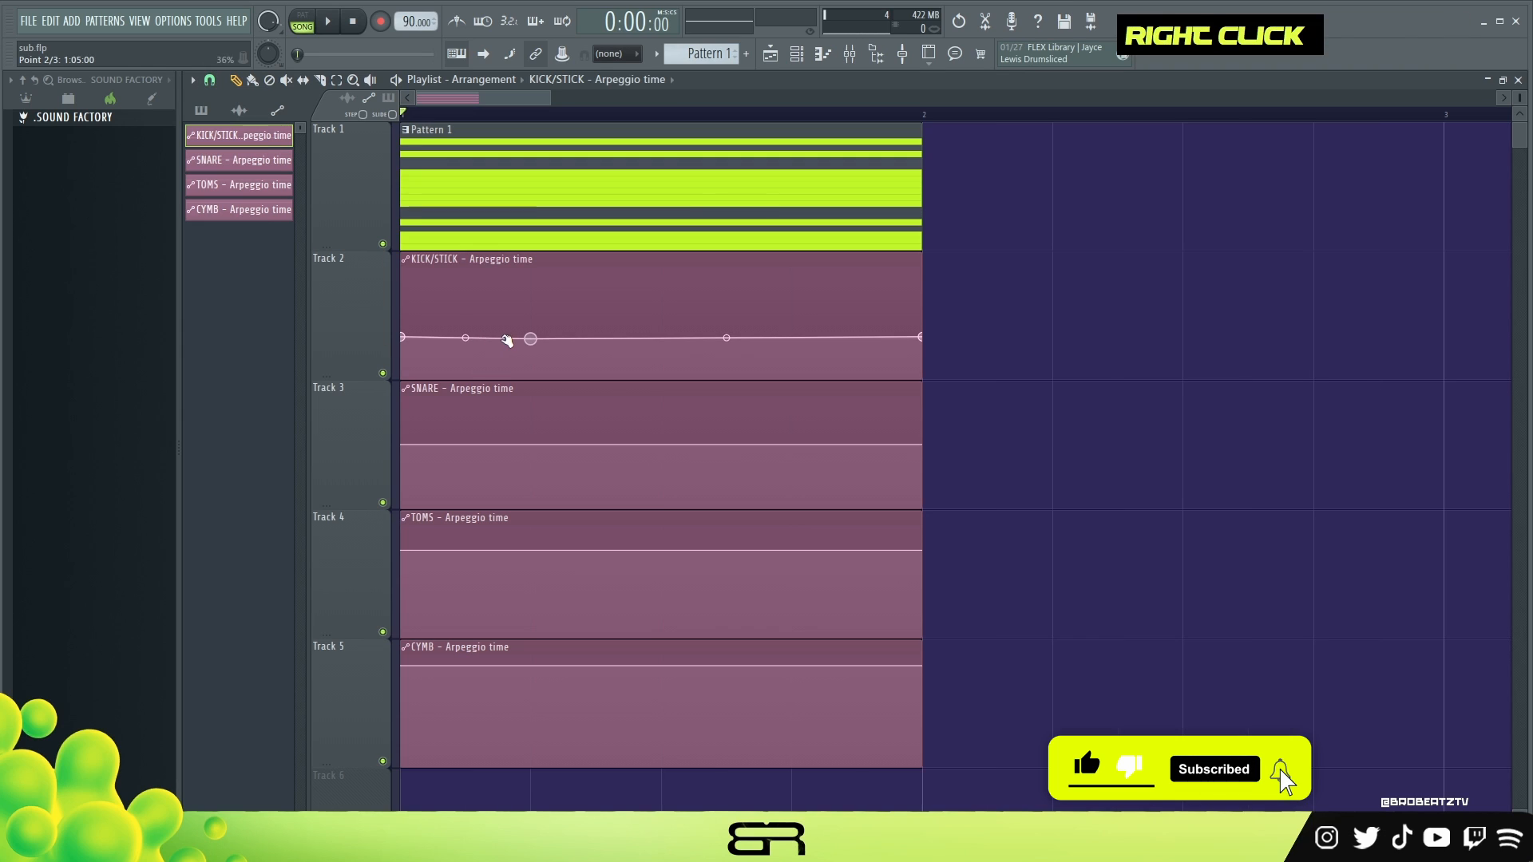
right_click(532, 337)
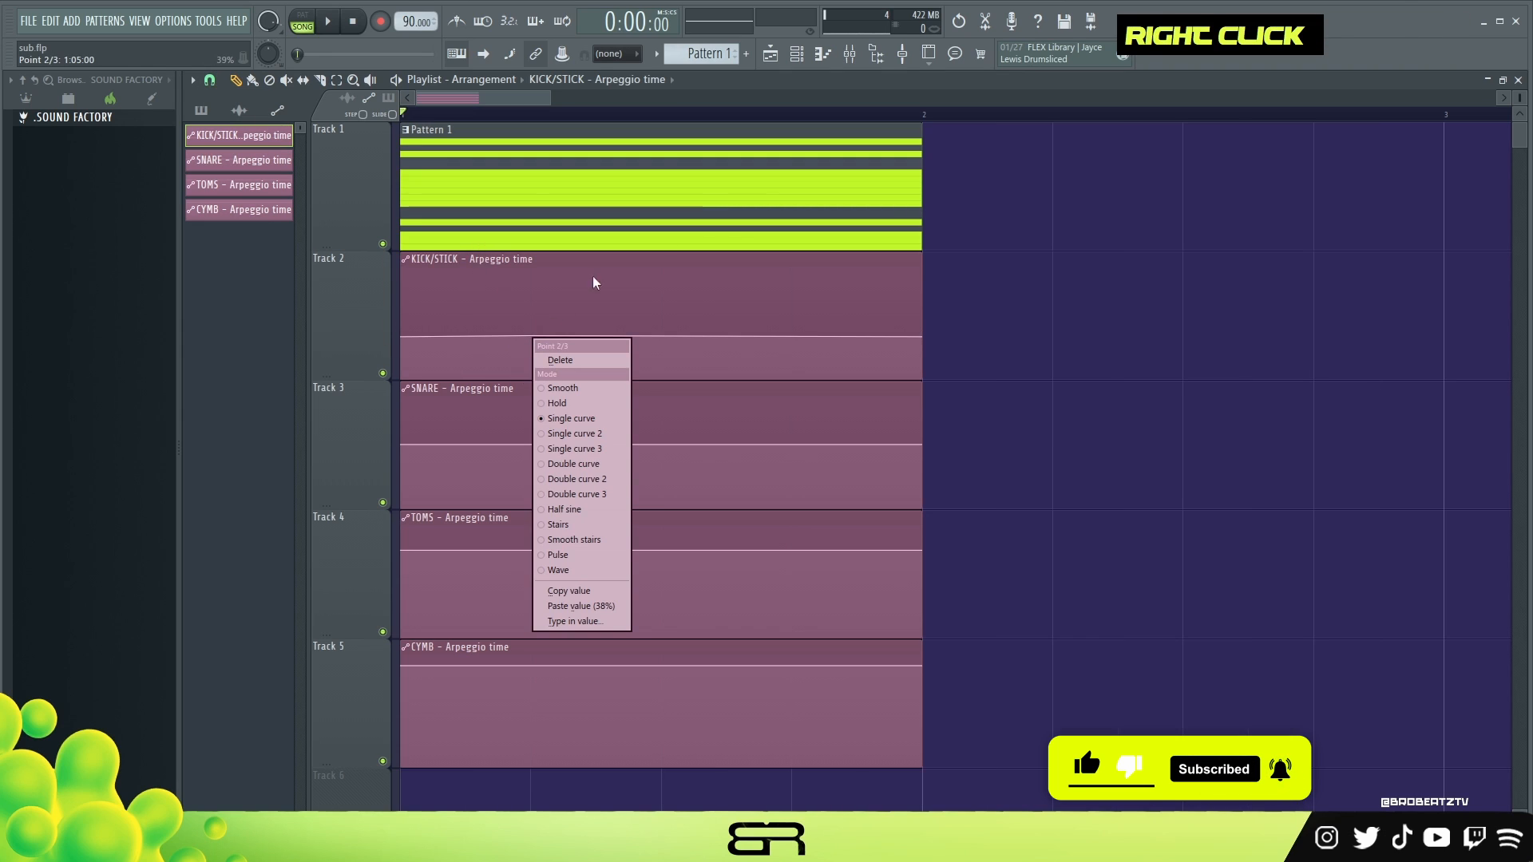
click(558, 605)
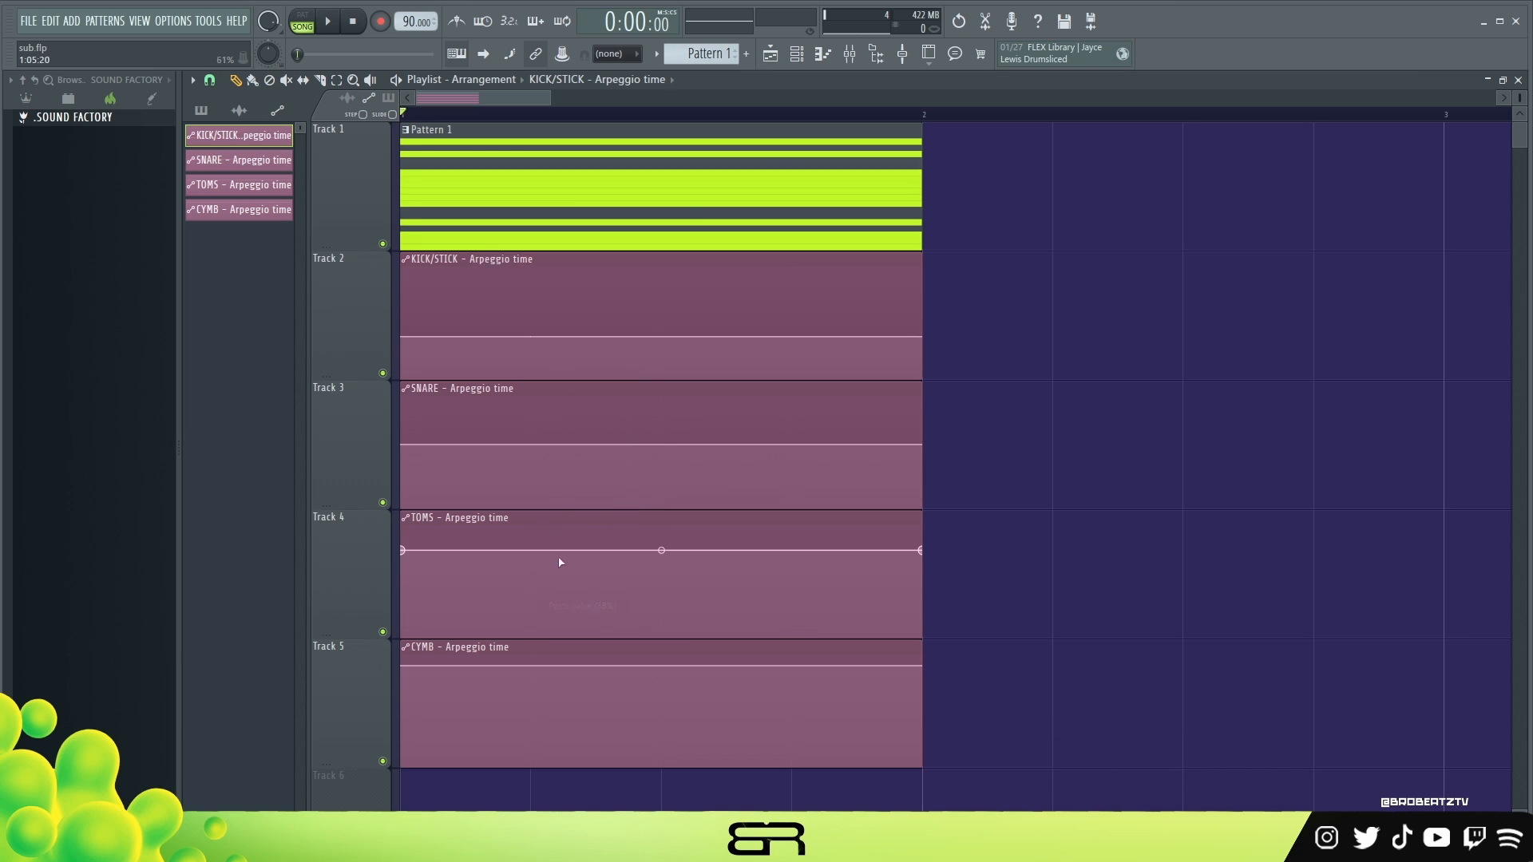
Copy the SNARE clip's starting value and paste the 58% into new KICK/STICK clip points at beats 2 and 3
right_click(403, 445)
click(424, 699)
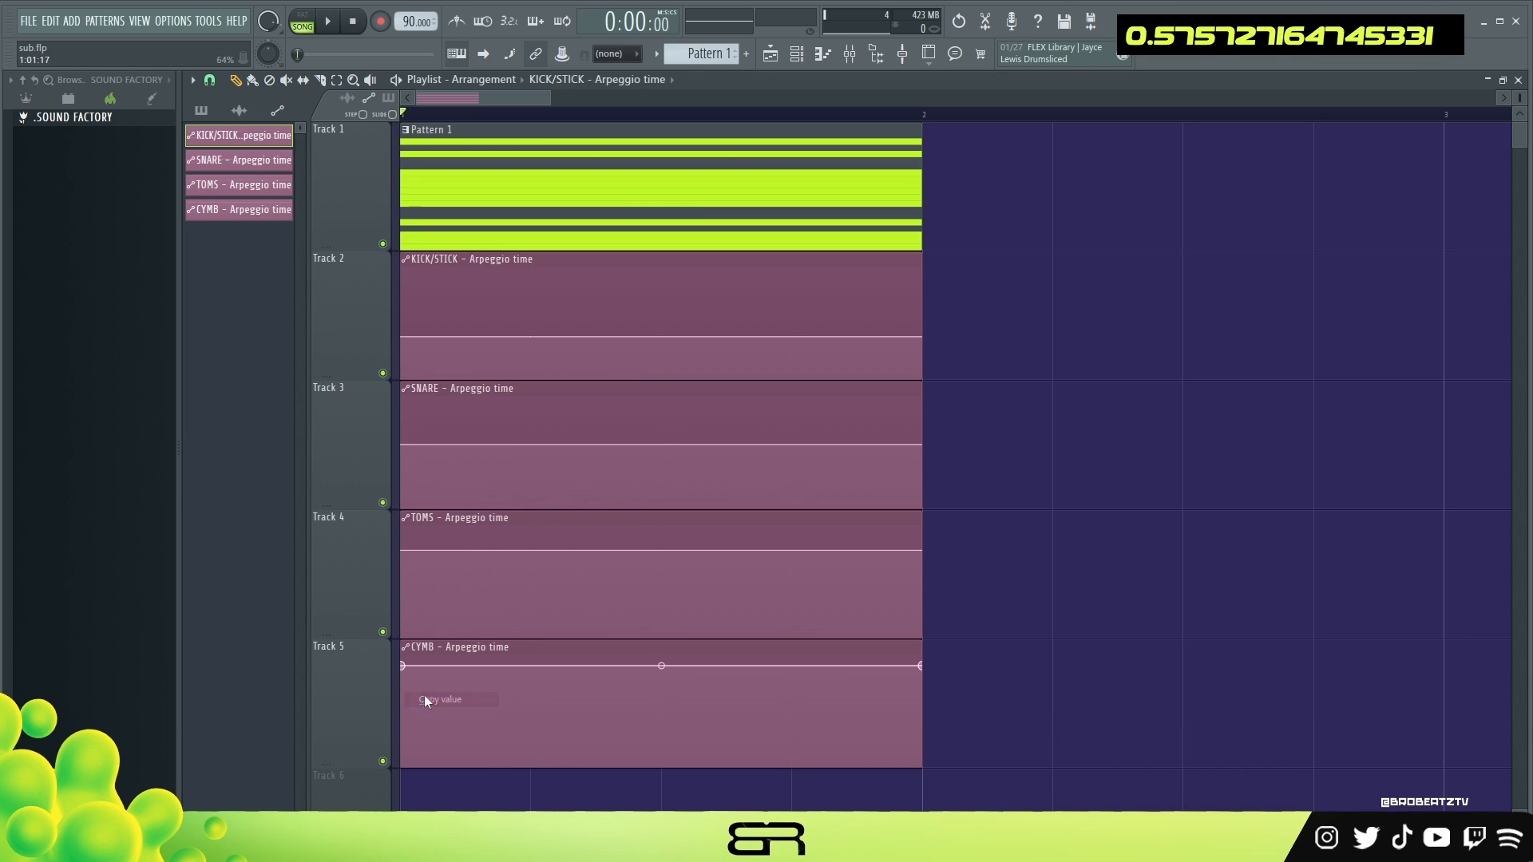
drag(531, 336, 532, 295)
right_click(533, 295)
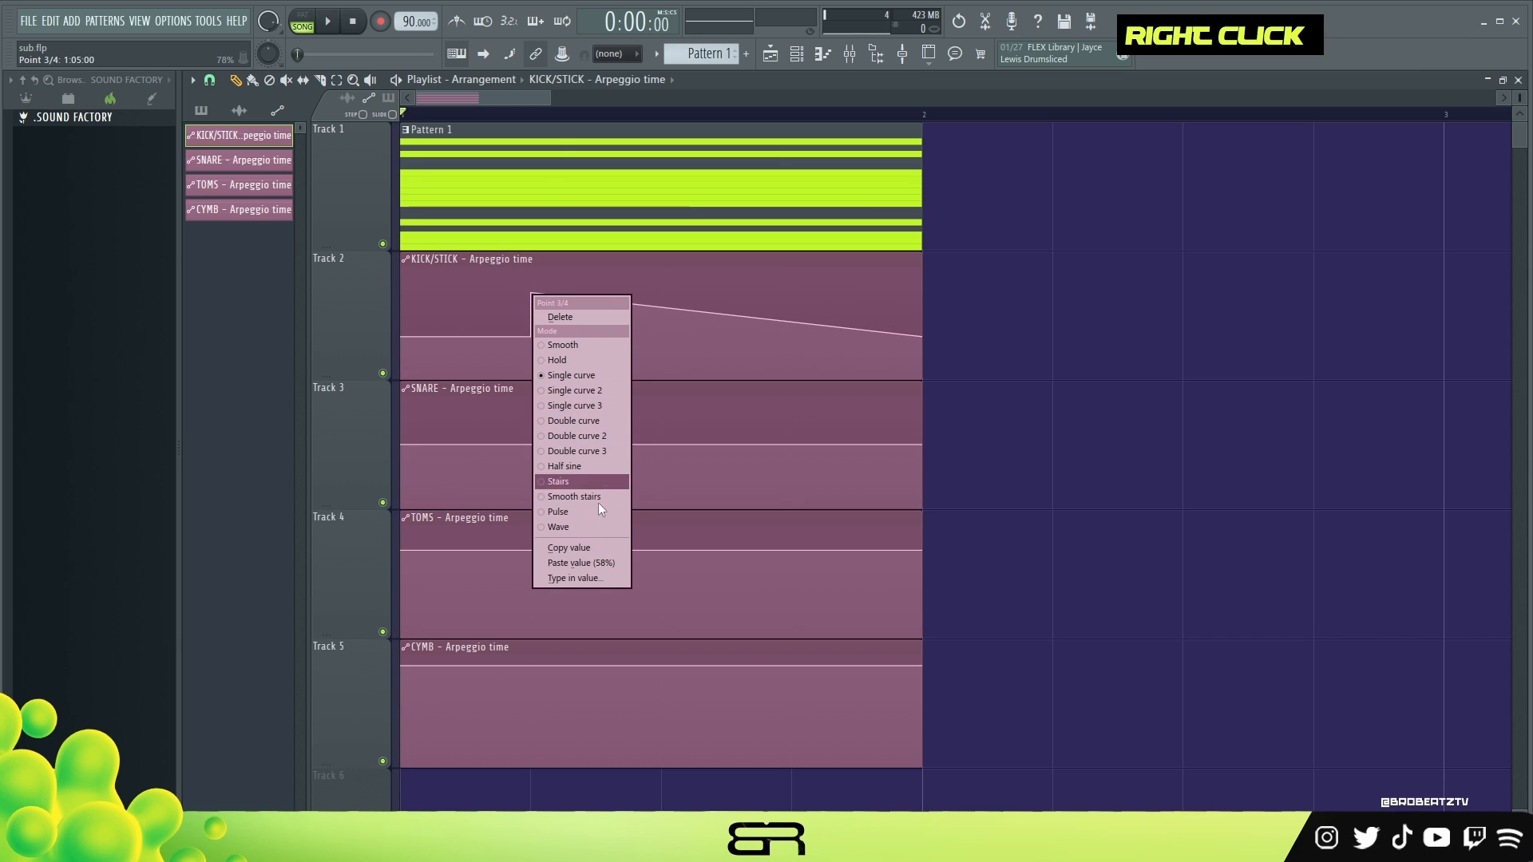
click(596, 561)
click(661, 309)
right_click(661, 309)
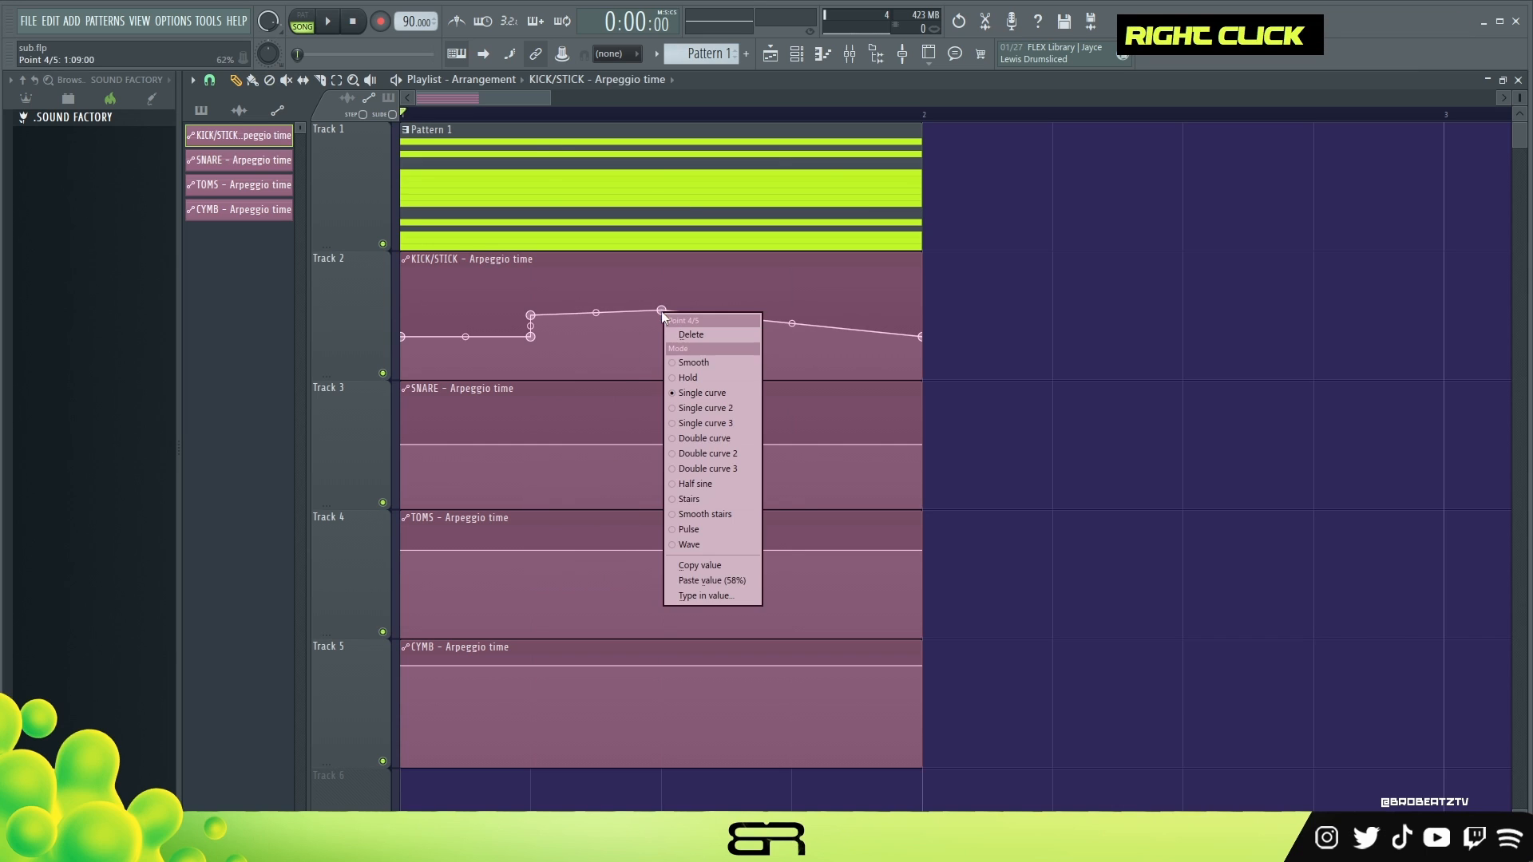
click(701, 578)
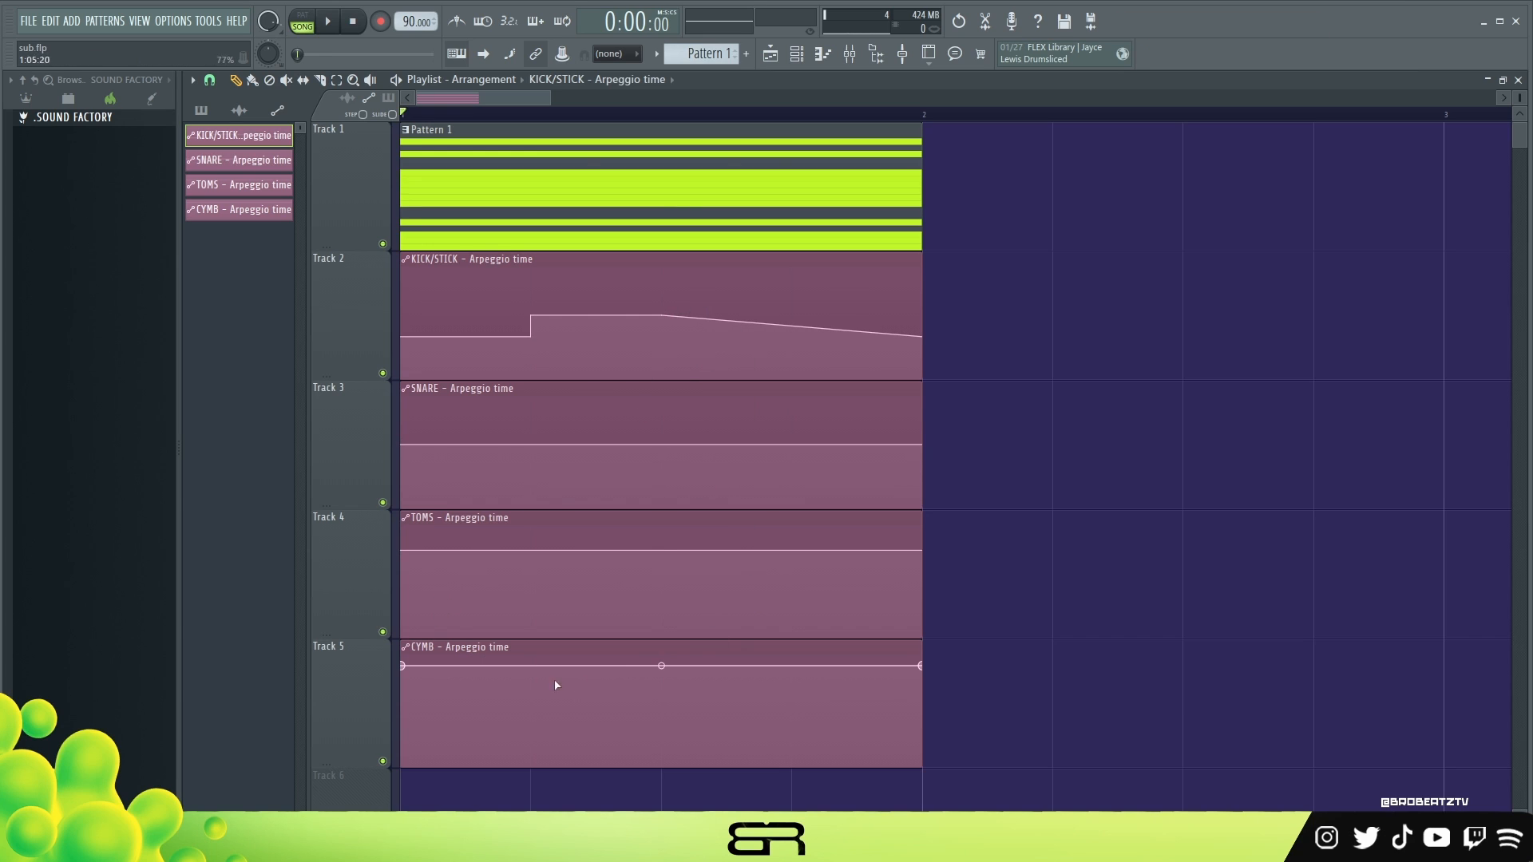
Copy the TOMS clip's starting value and paste it into new KICK/STICK clip points at beats 3 and 4
right_click(402, 551)
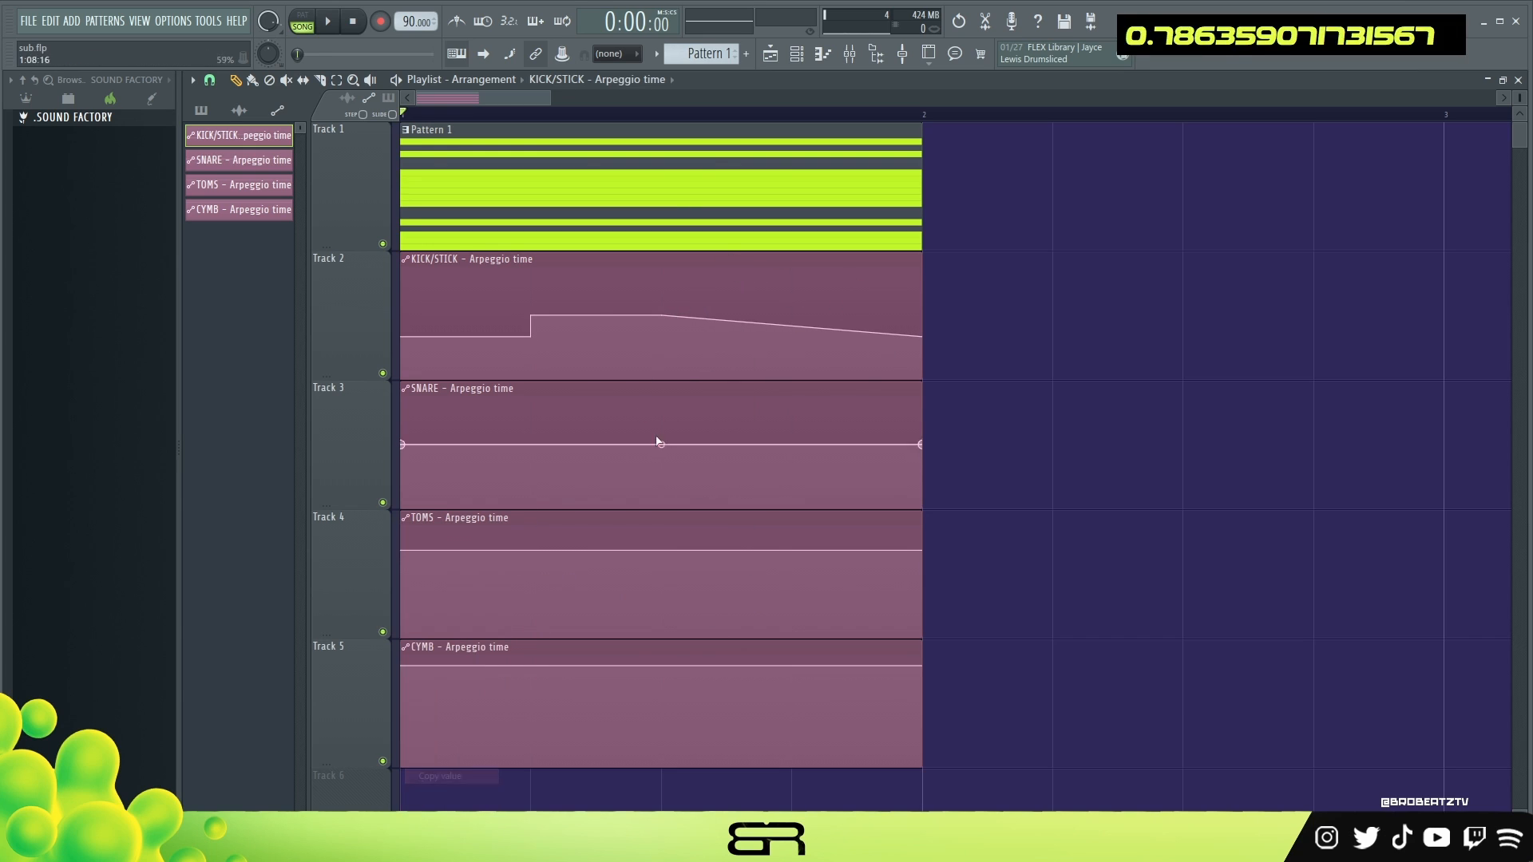
right_click(662, 299)
click(702, 567)
right_click(794, 301)
click(835, 570)
Copy the CYMB clip's starting value and paste the 91% into the KICK/STICK clip at a new beat 4 point and the end point
right_click(402, 666)
click(439, 776)
right_click(810, 298)
right_click(793, 281)
click(840, 550)
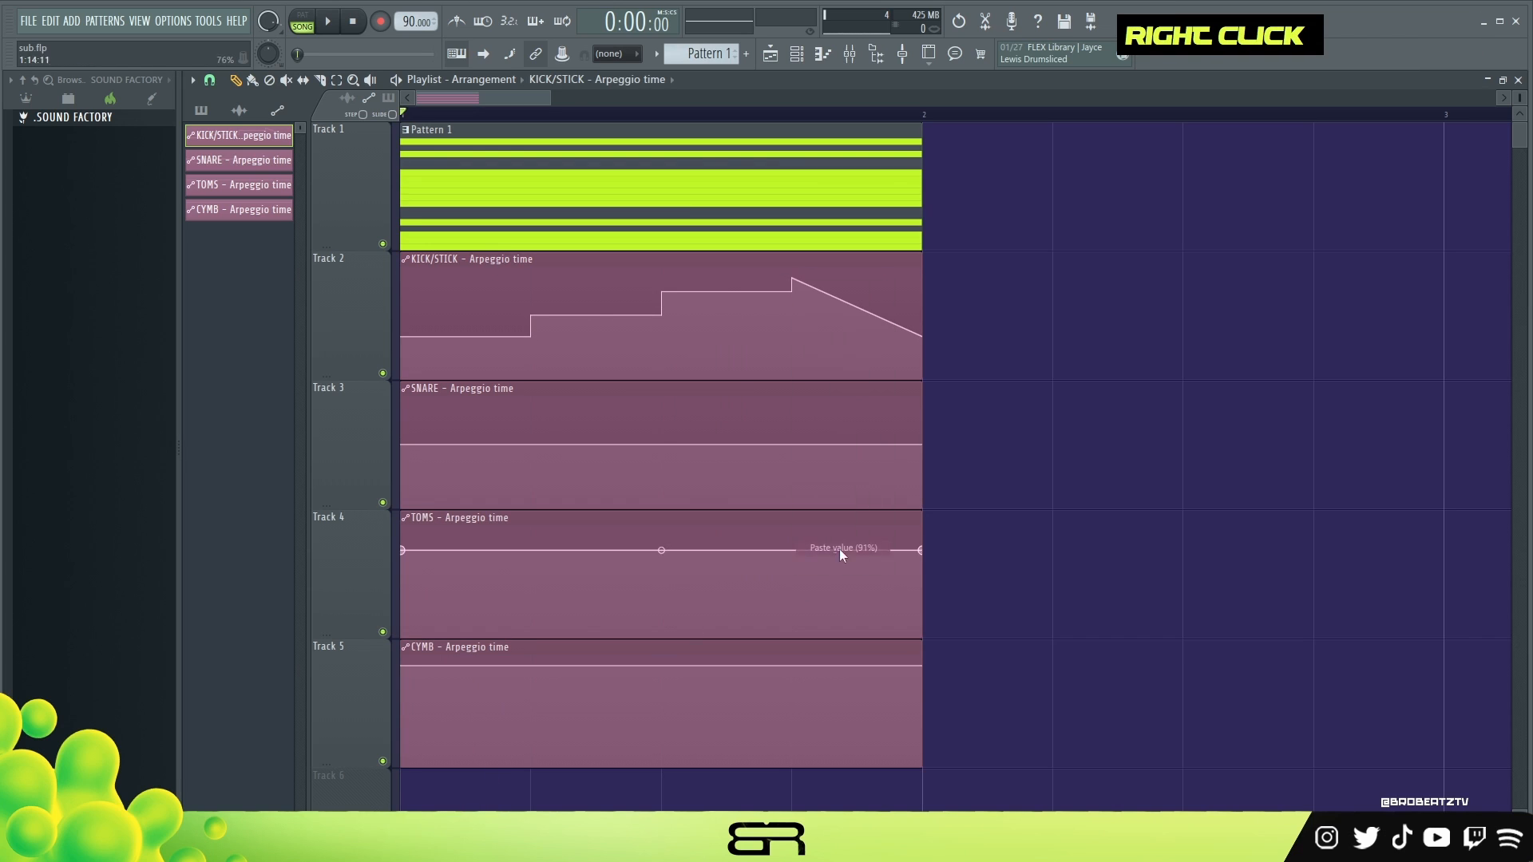
right_click(922, 337)
click(966, 605)
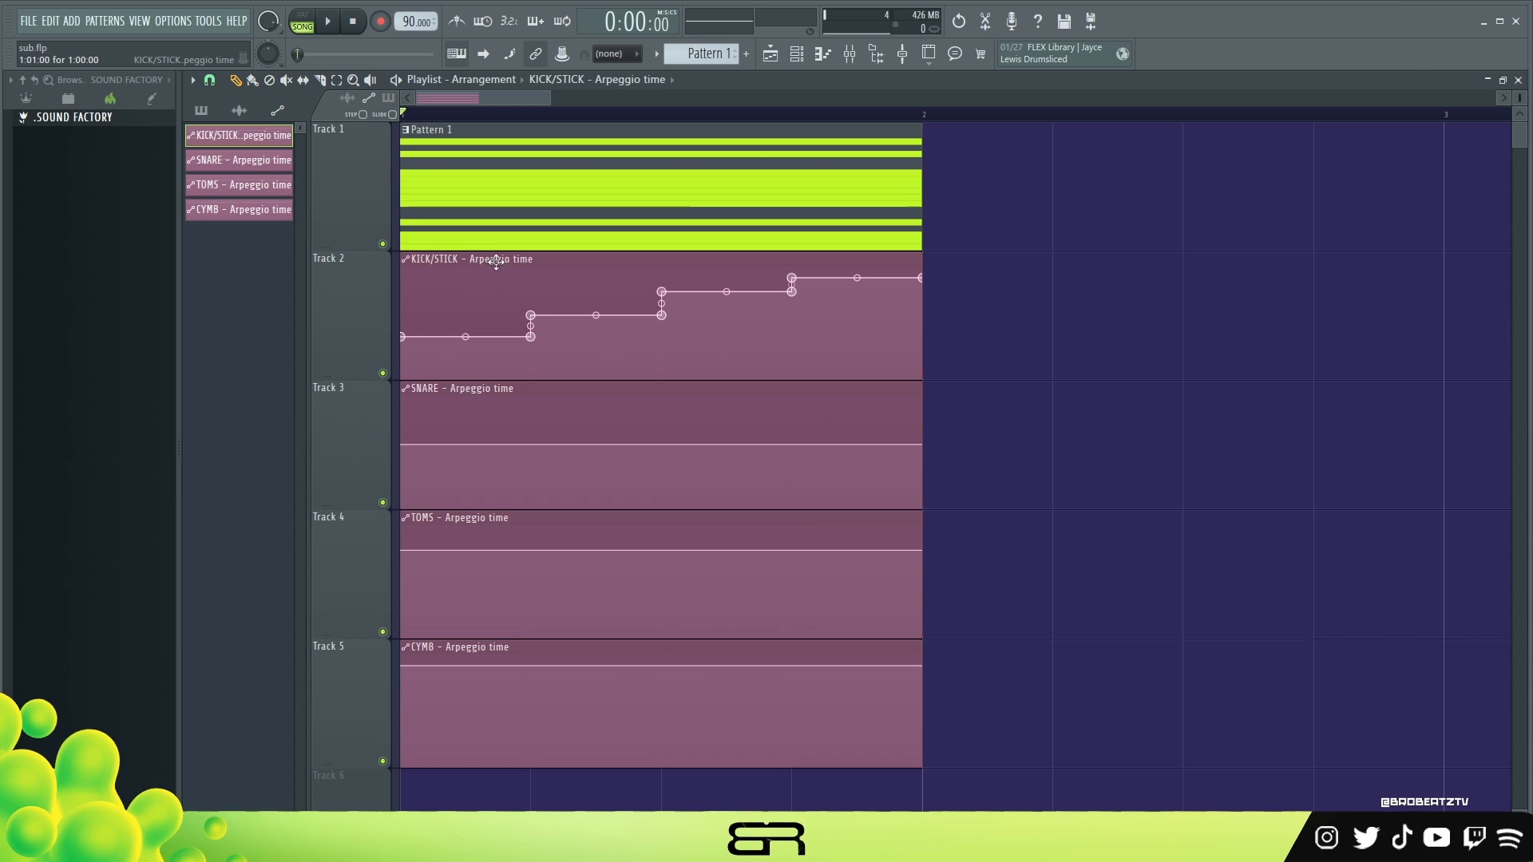
Copy the state of the KICK/STICK arpeggio time clip and paste it onto the SNARE clip
right_click(409, 263)
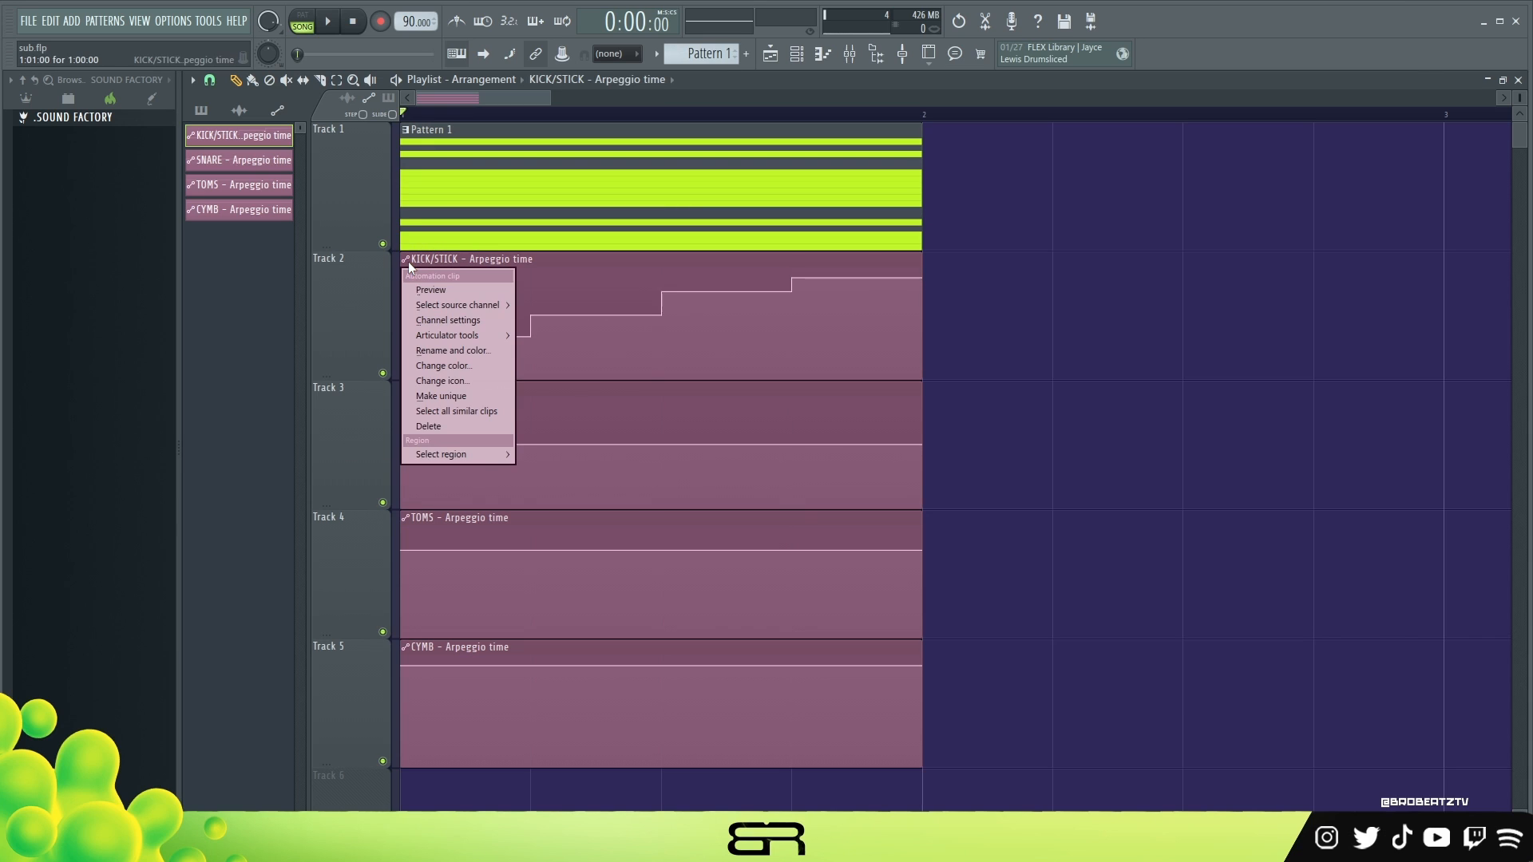
mouse_move(447, 335)
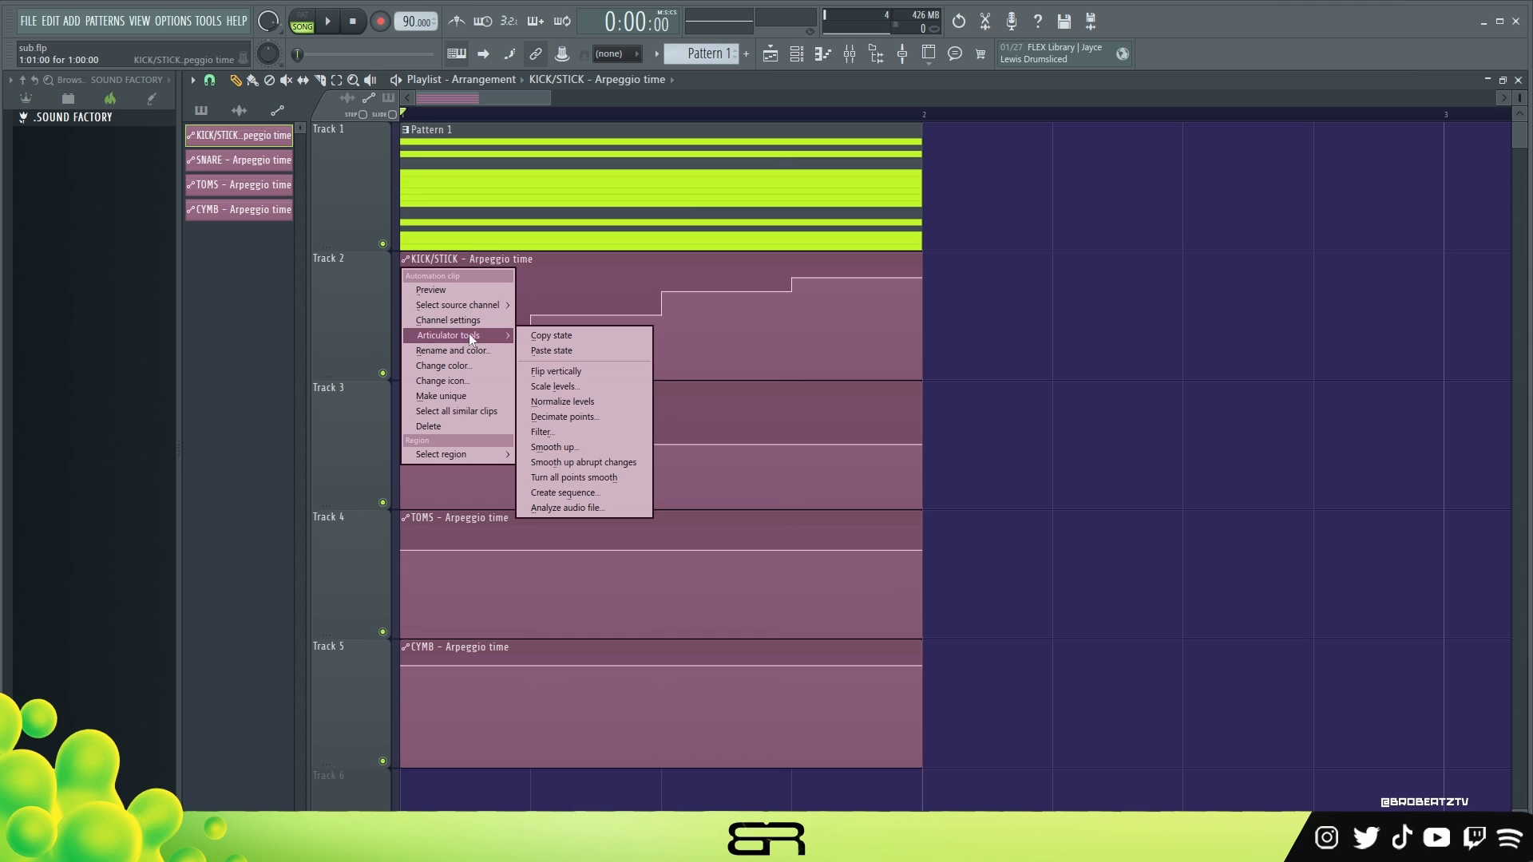
click(548, 338)
right_click(429, 409)
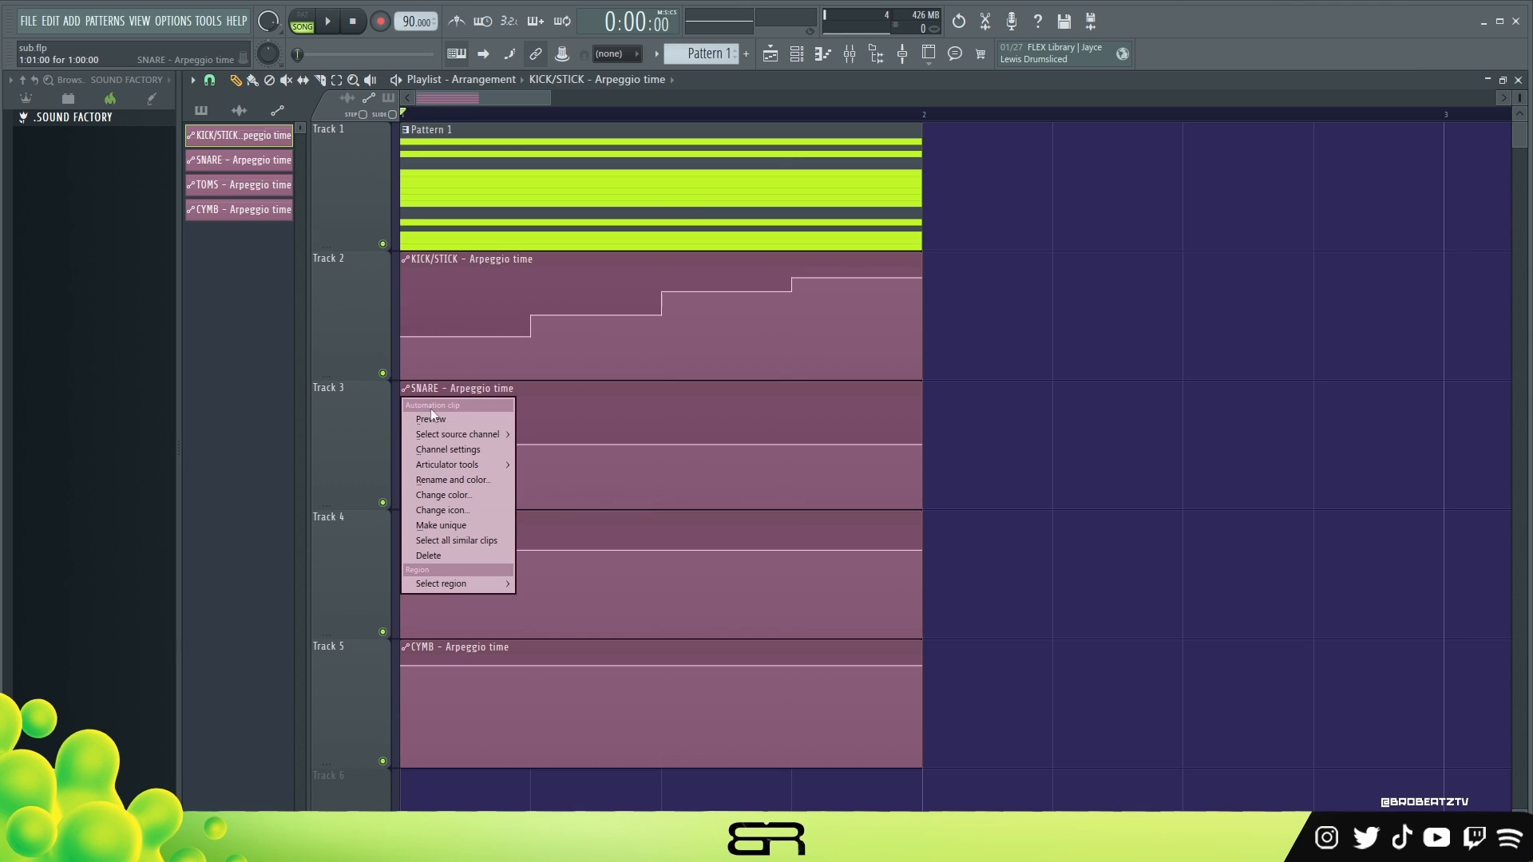
mouse_move(475, 465)
click(547, 481)
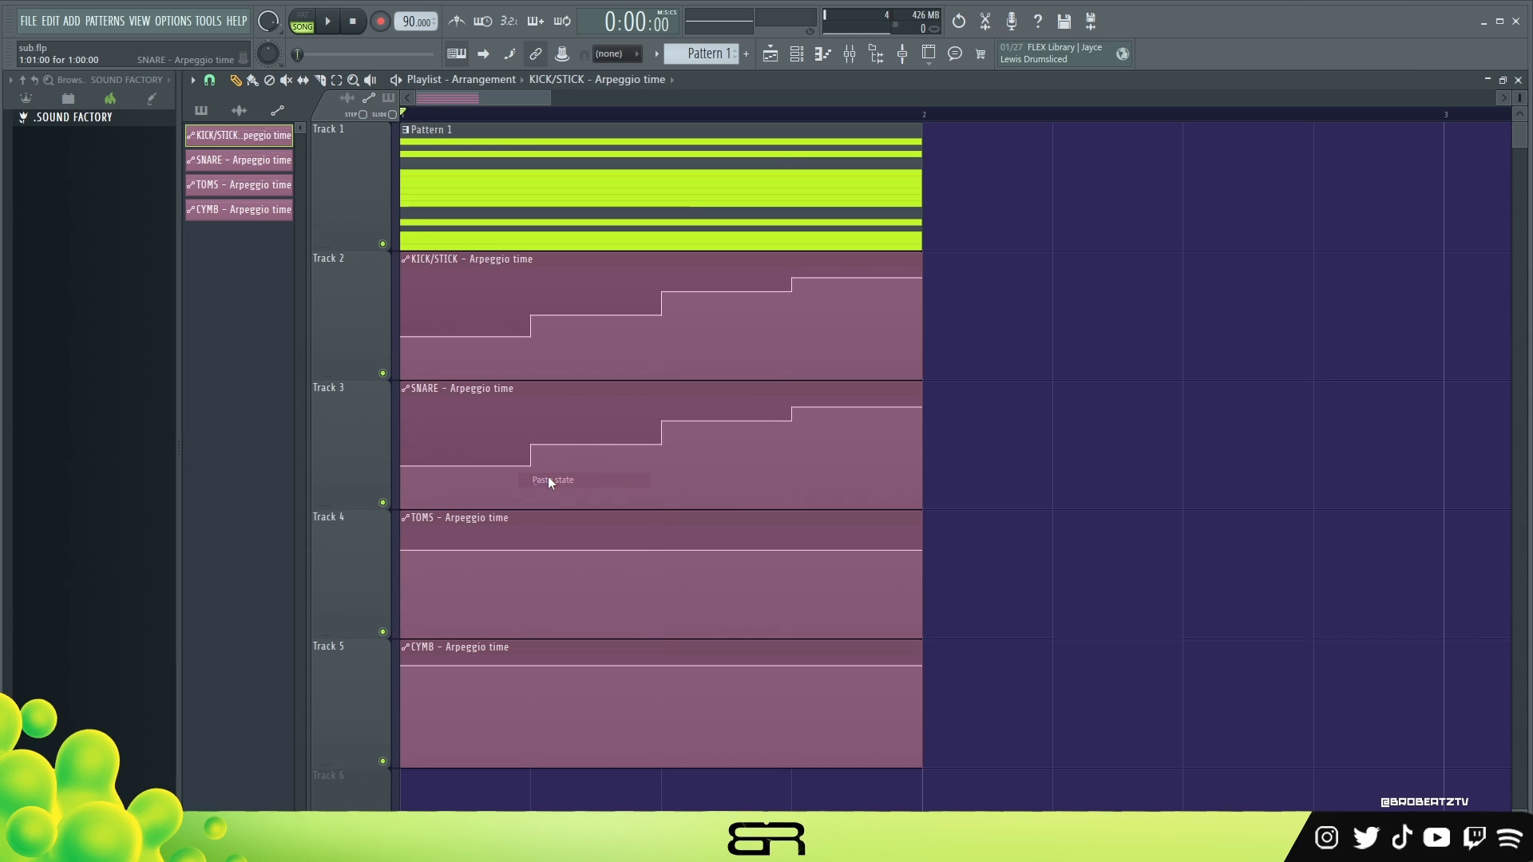
Paste the copied stepped automation state onto the TOMS and CYMB arpeggio time clips
right_click(405, 525)
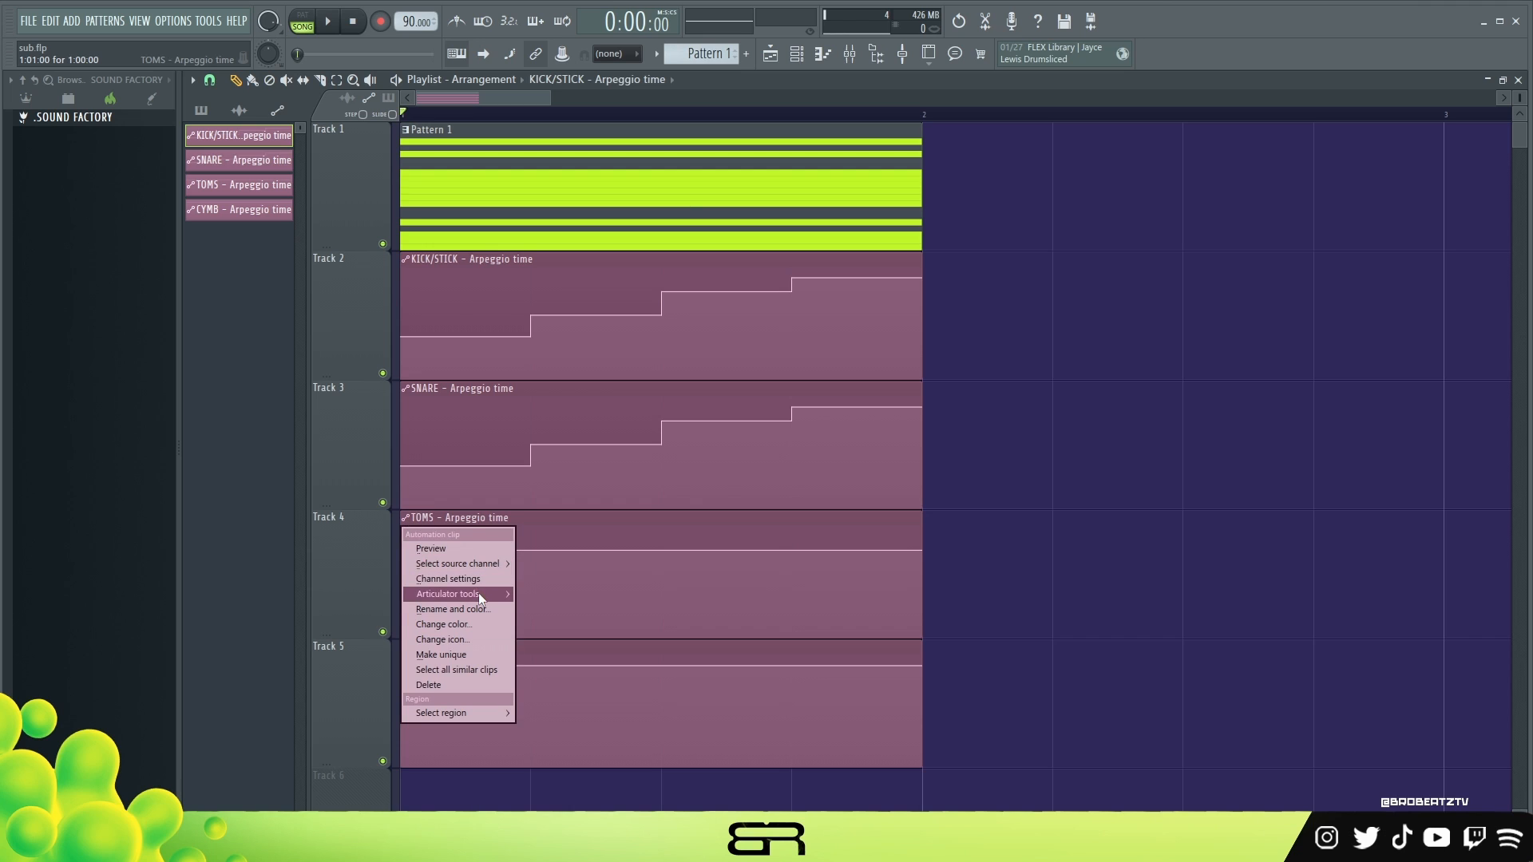
mouse_move(512, 595)
click(551, 609)
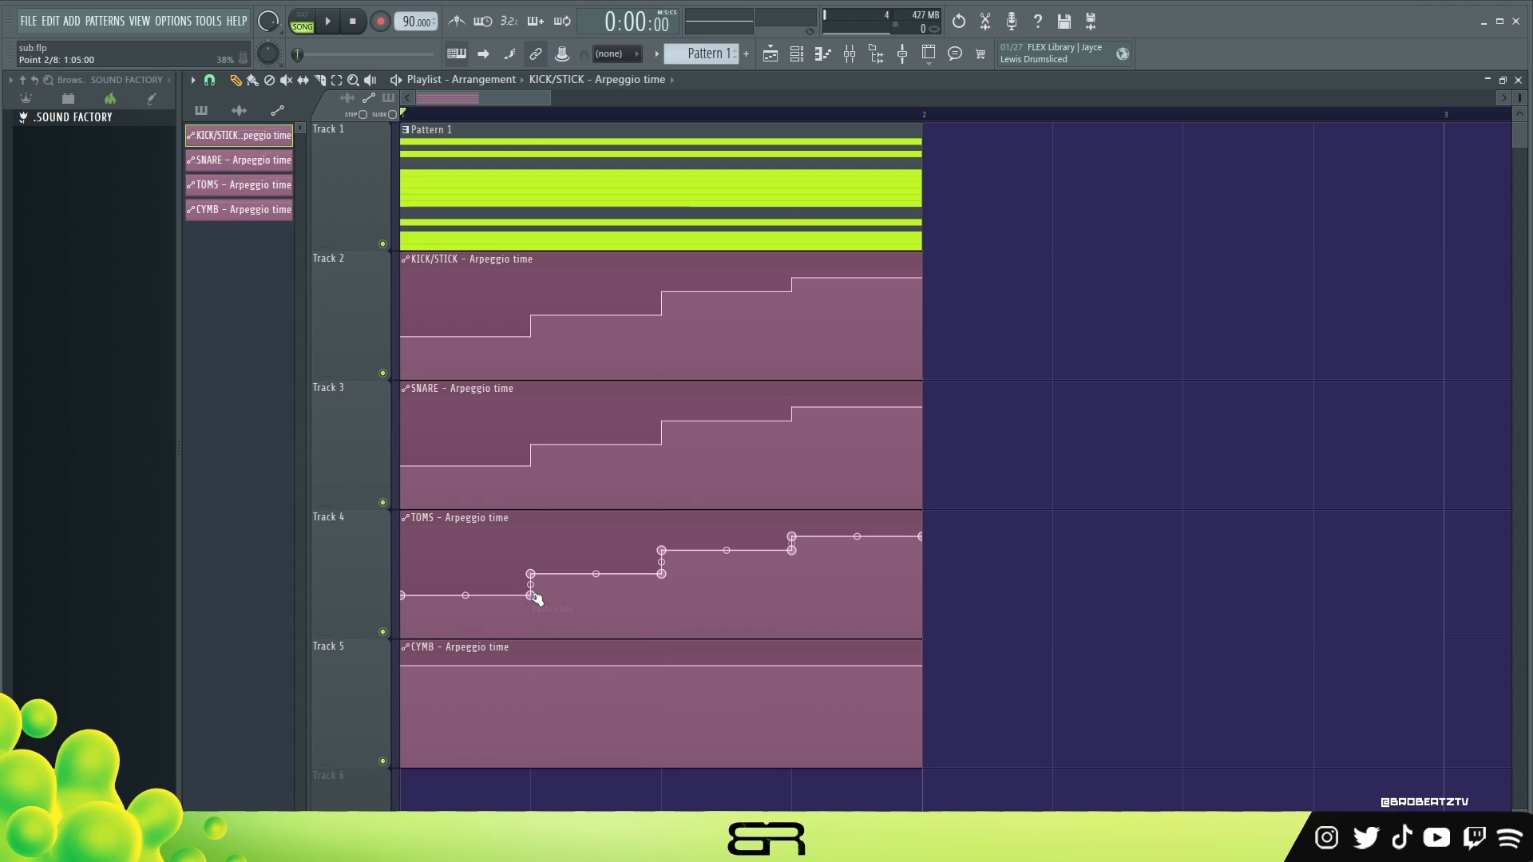
right_click(406, 652)
mouse_move(498, 687)
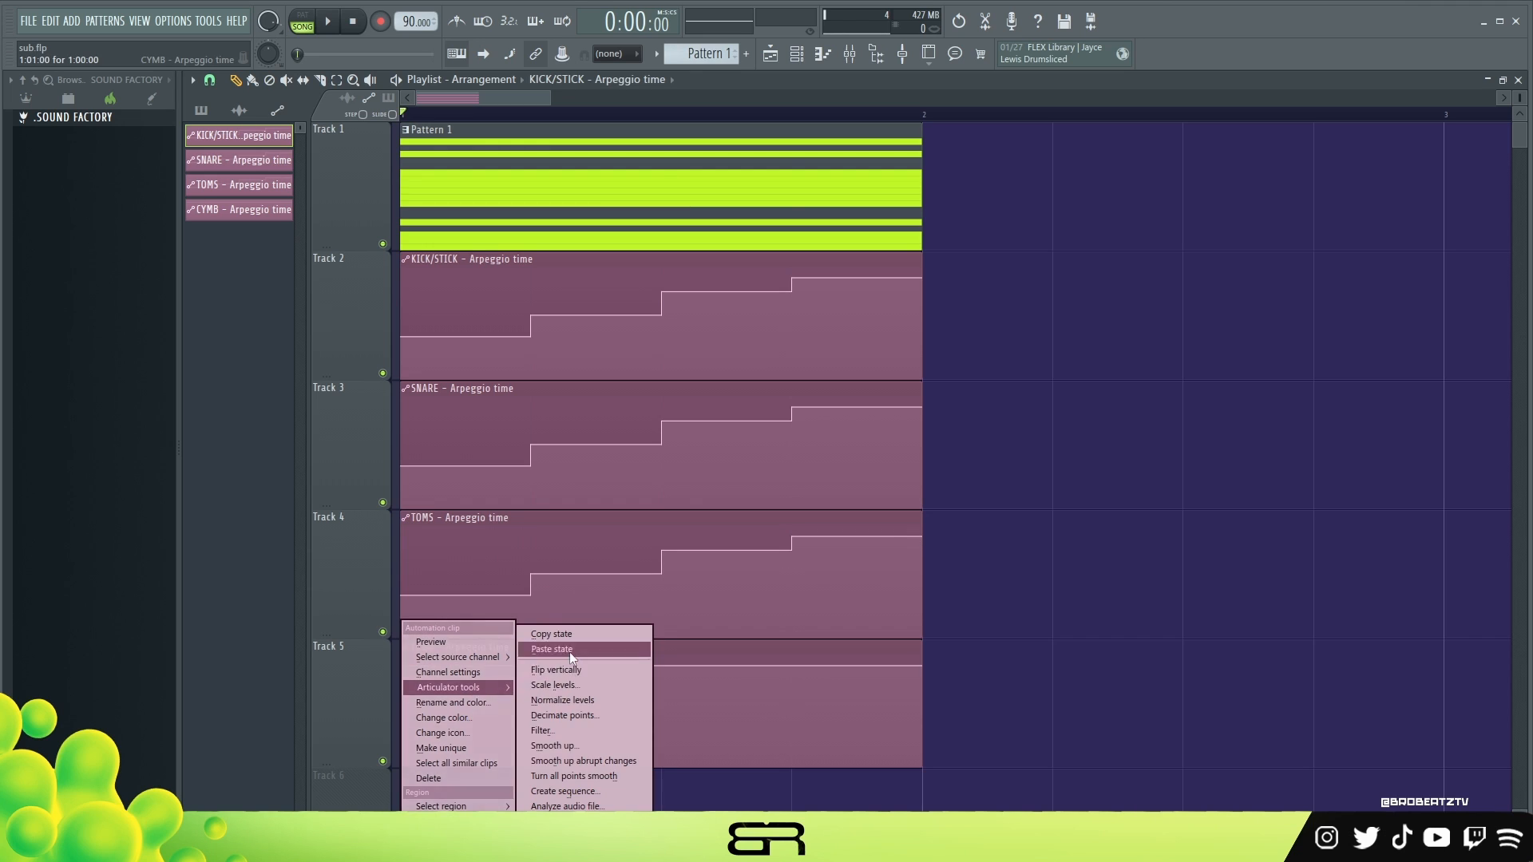
click(569, 651)
right_click(1068, 285)
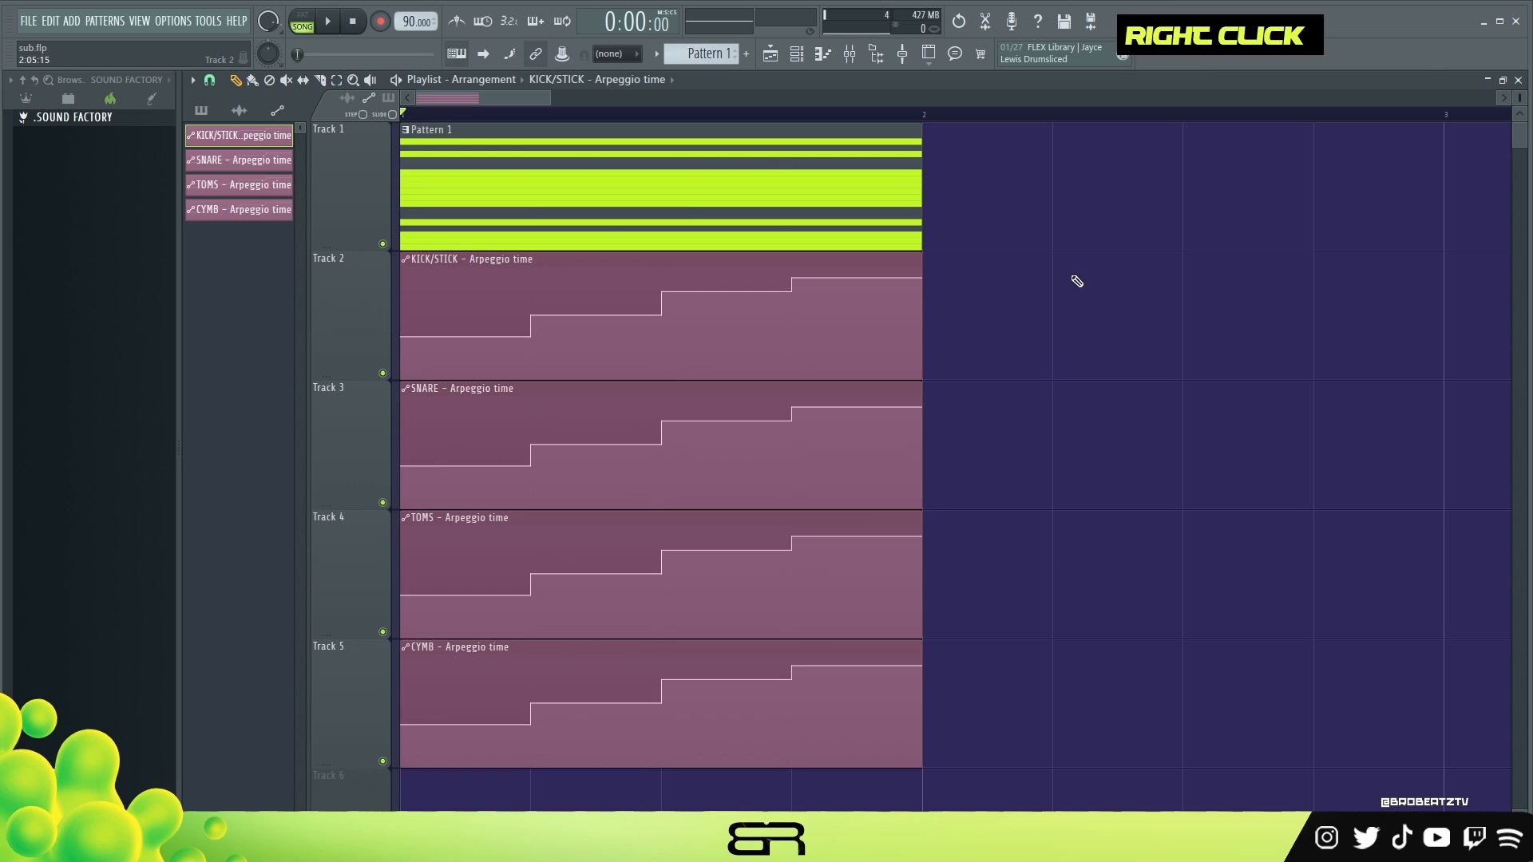
Play the bar with the stepped arpeggio times and inspect the KICK/STICK channel's arpeggiator settings
key(space)
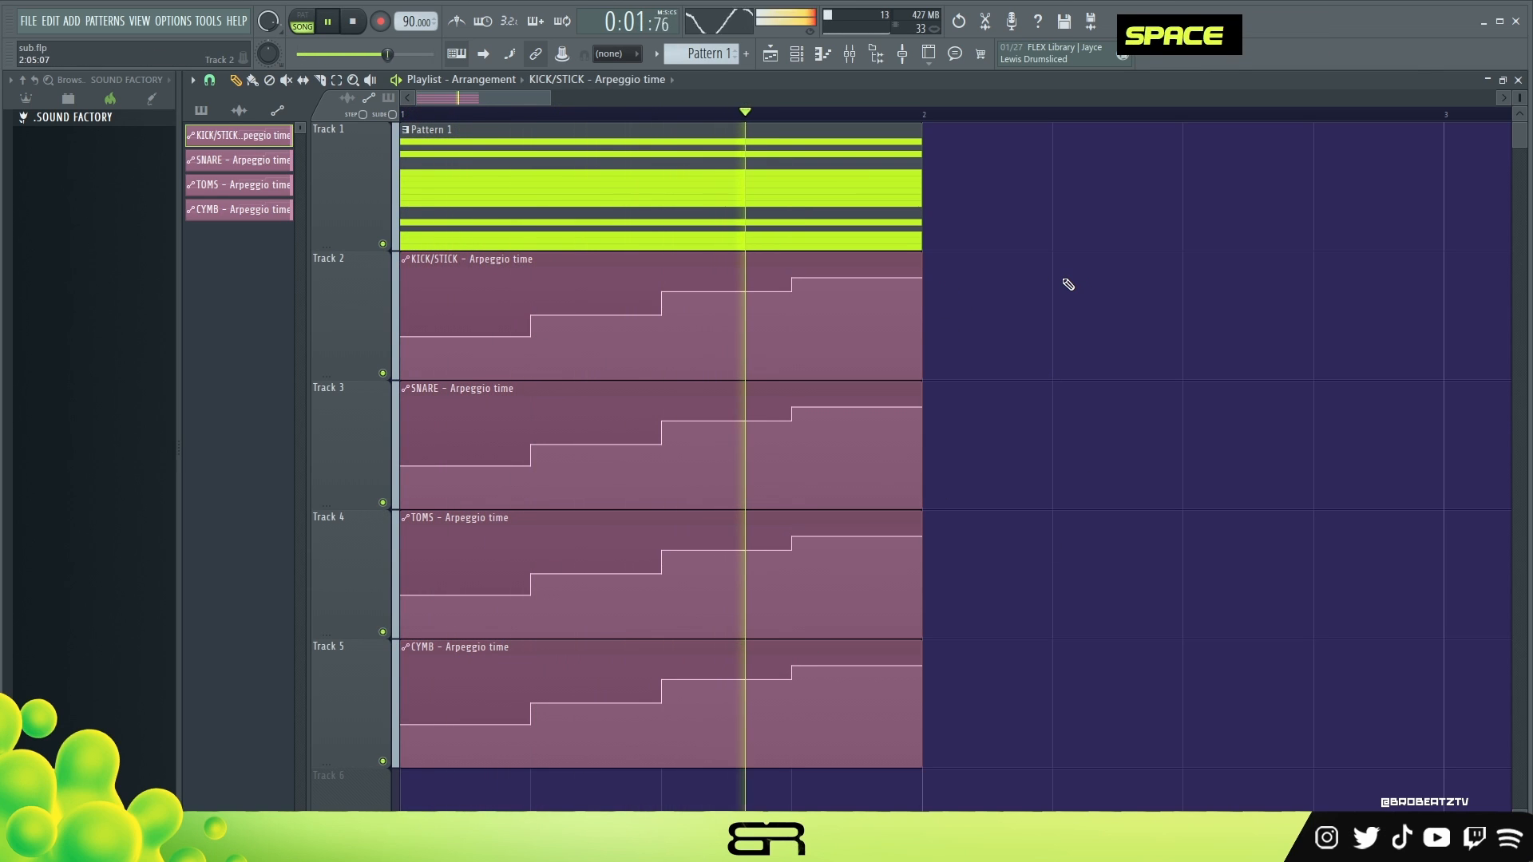
key(space)
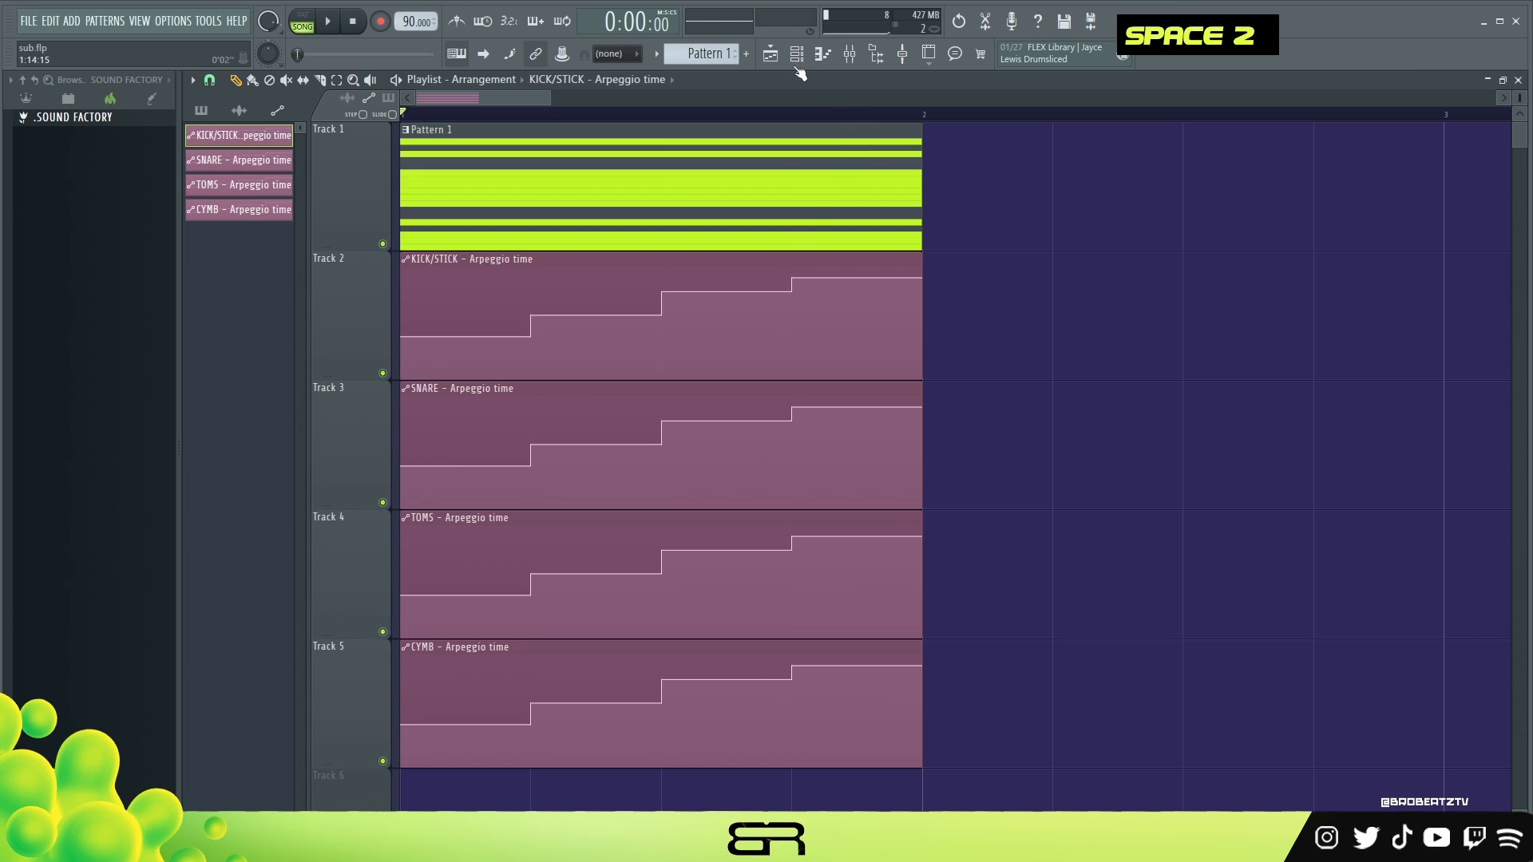
click(797, 55)
click(955, 234)
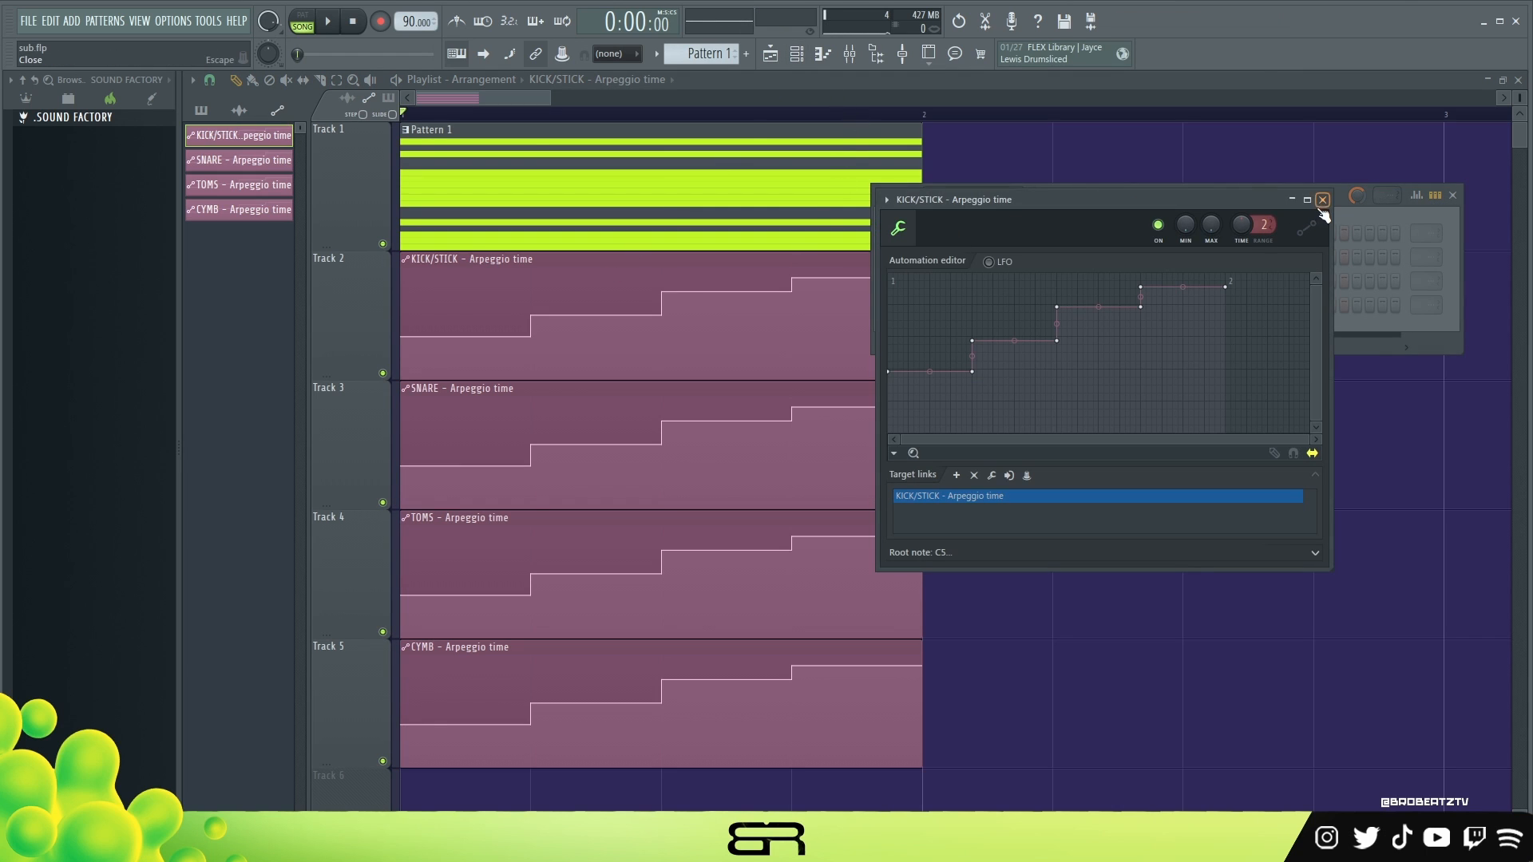
click(1322, 200)
click(966, 195)
click(973, 262)
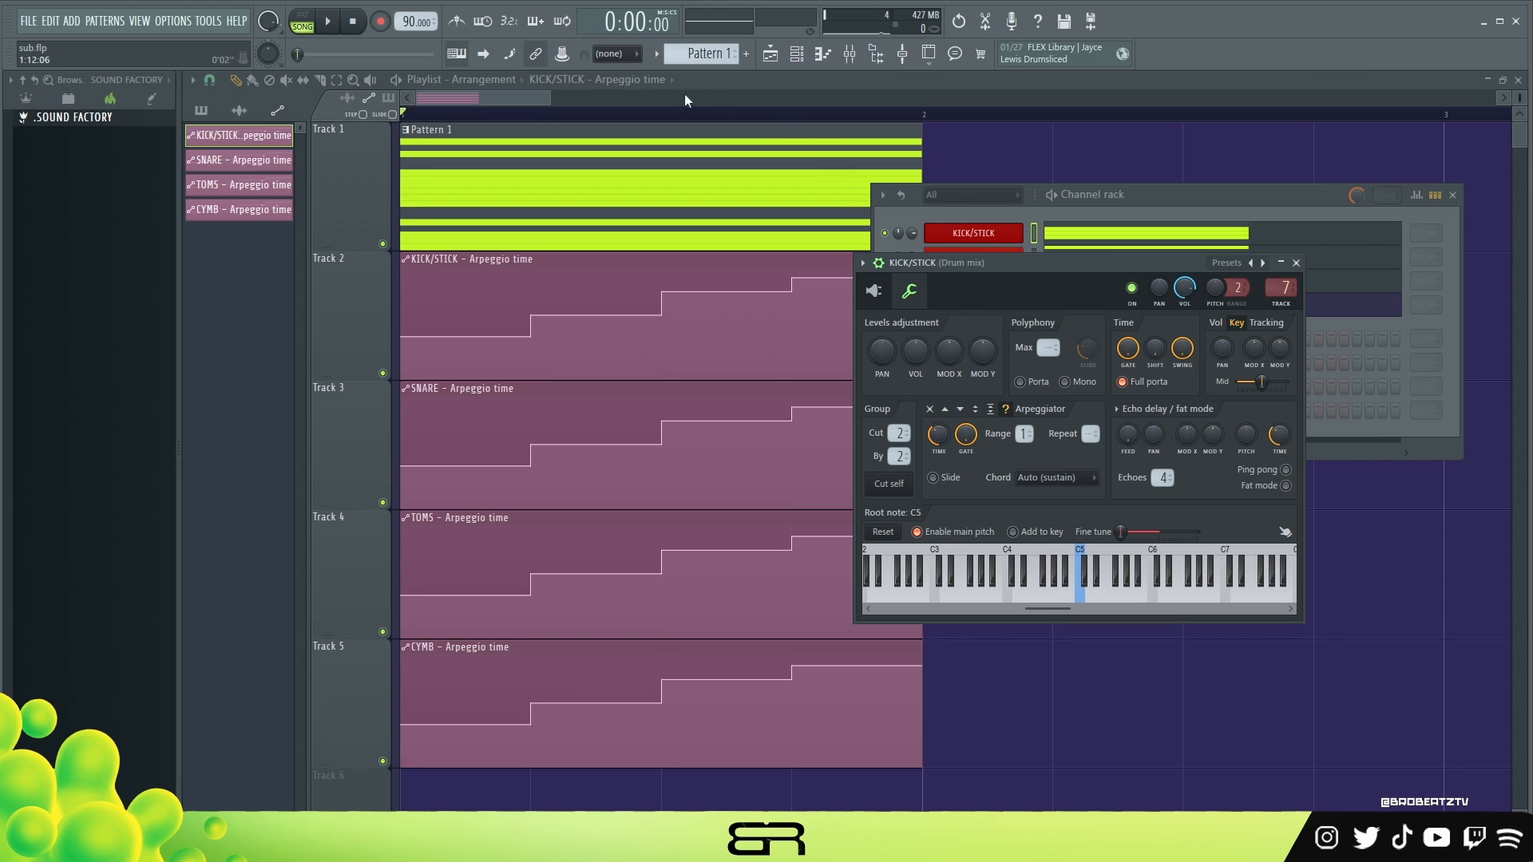
click(463, 97)
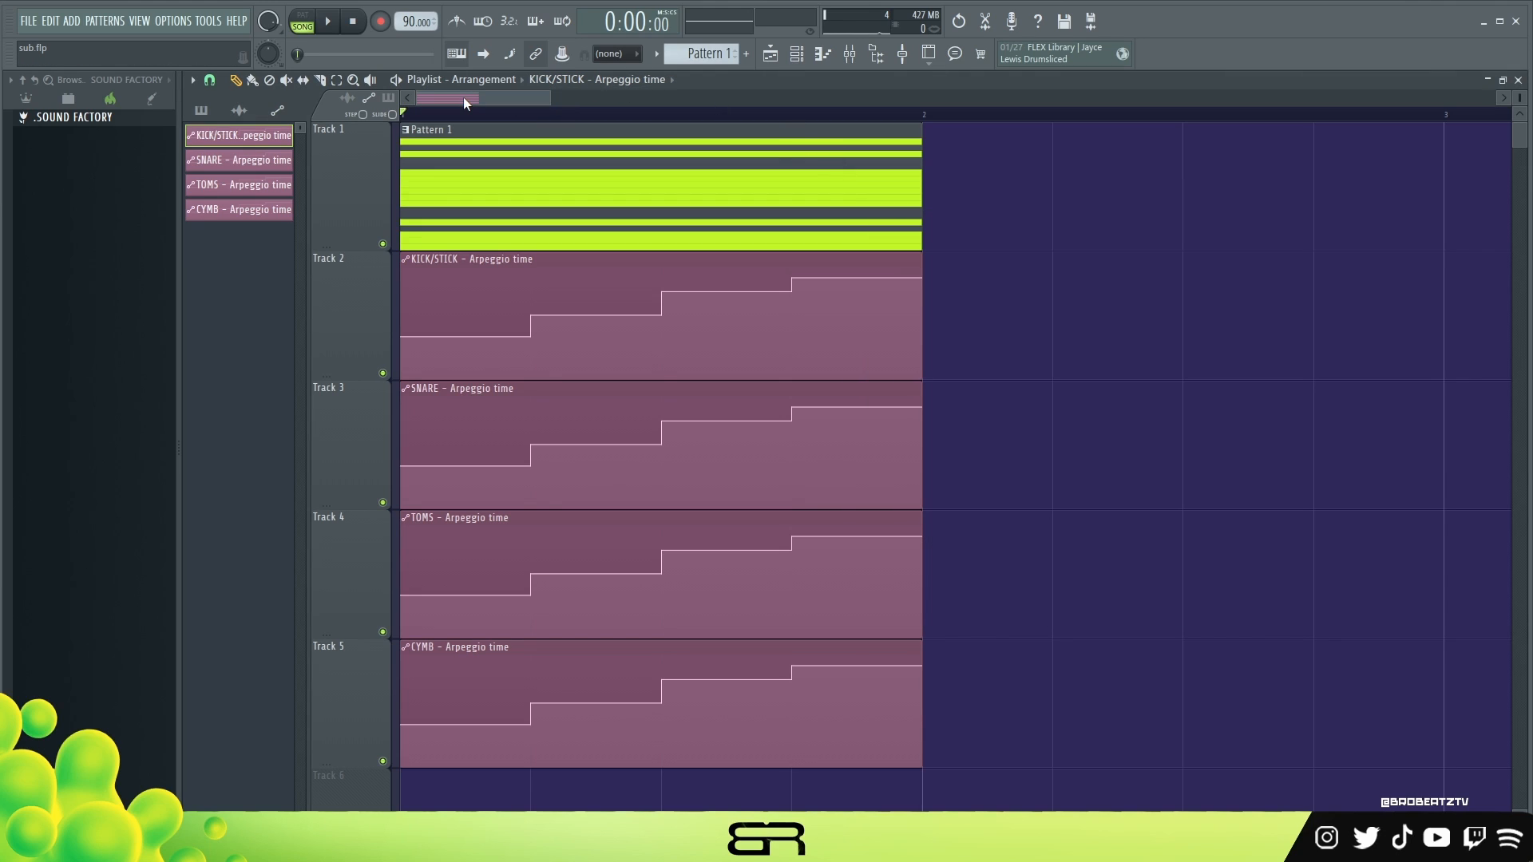
Slice all four arpeggio time clips at beats 2, 3 and 4 of bar 1
click(321, 79)
drag(531, 311, 531, 679)
drag(654, 467, 668, 675)
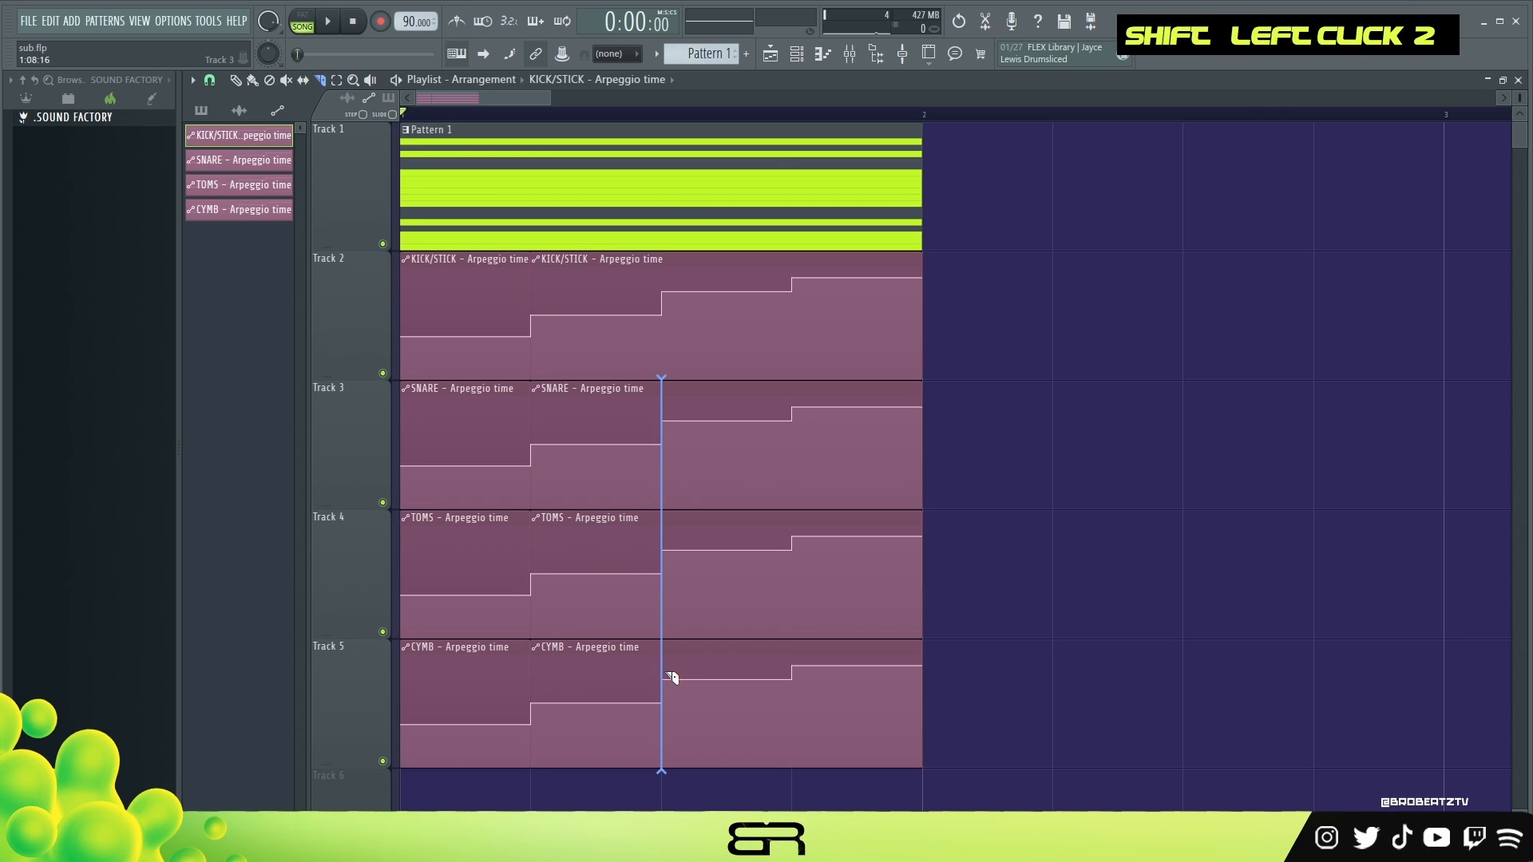
shift+click(705, 332)
drag(783, 332, 815, 767)
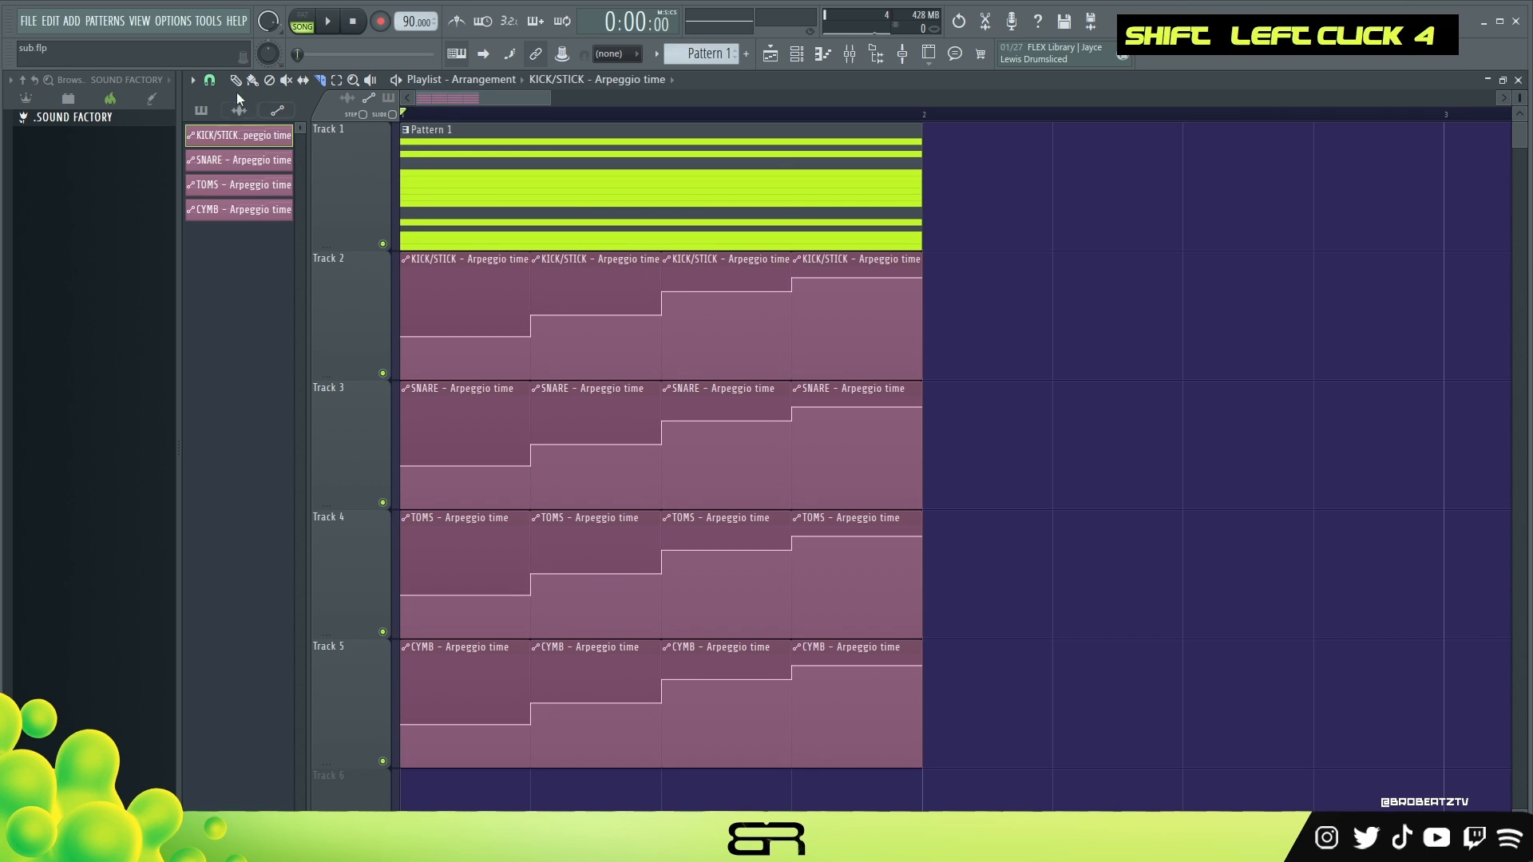
Select all the sliced arpeggio time clips and move them to the start of bar 2
drag(1030, 297, 404, 671)
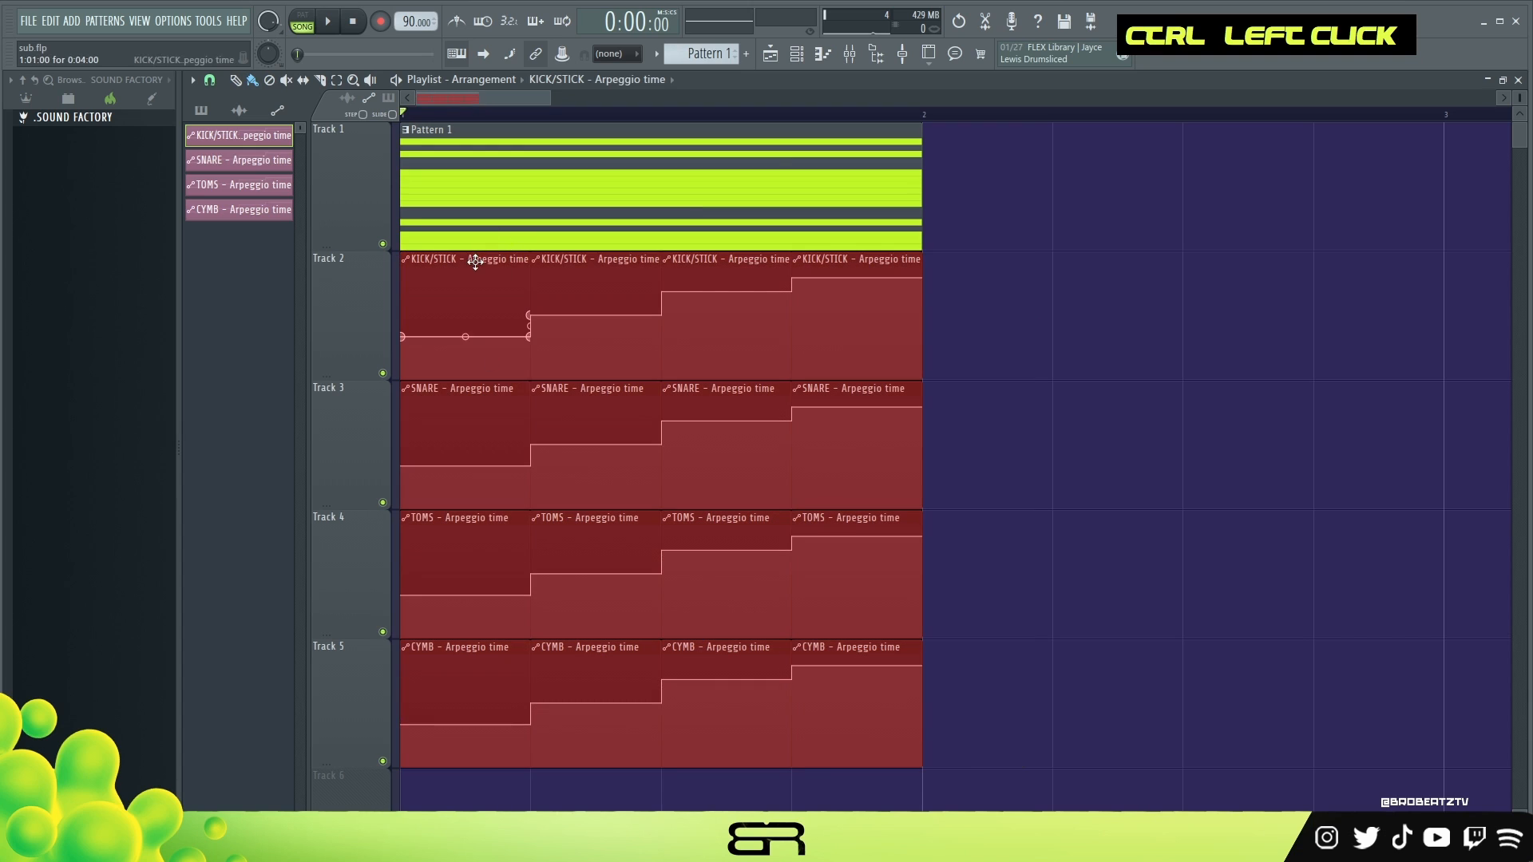
drag(434, 261, 1016, 698)
right_click(807, 315)
Copy the second-level slices of all four clips to the start of bar 1 and play the result
drag(1107, 204, 1135, 687)
drag(1117, 262, 459, 265)
key(space)
key(space)
right_click(637, 315)
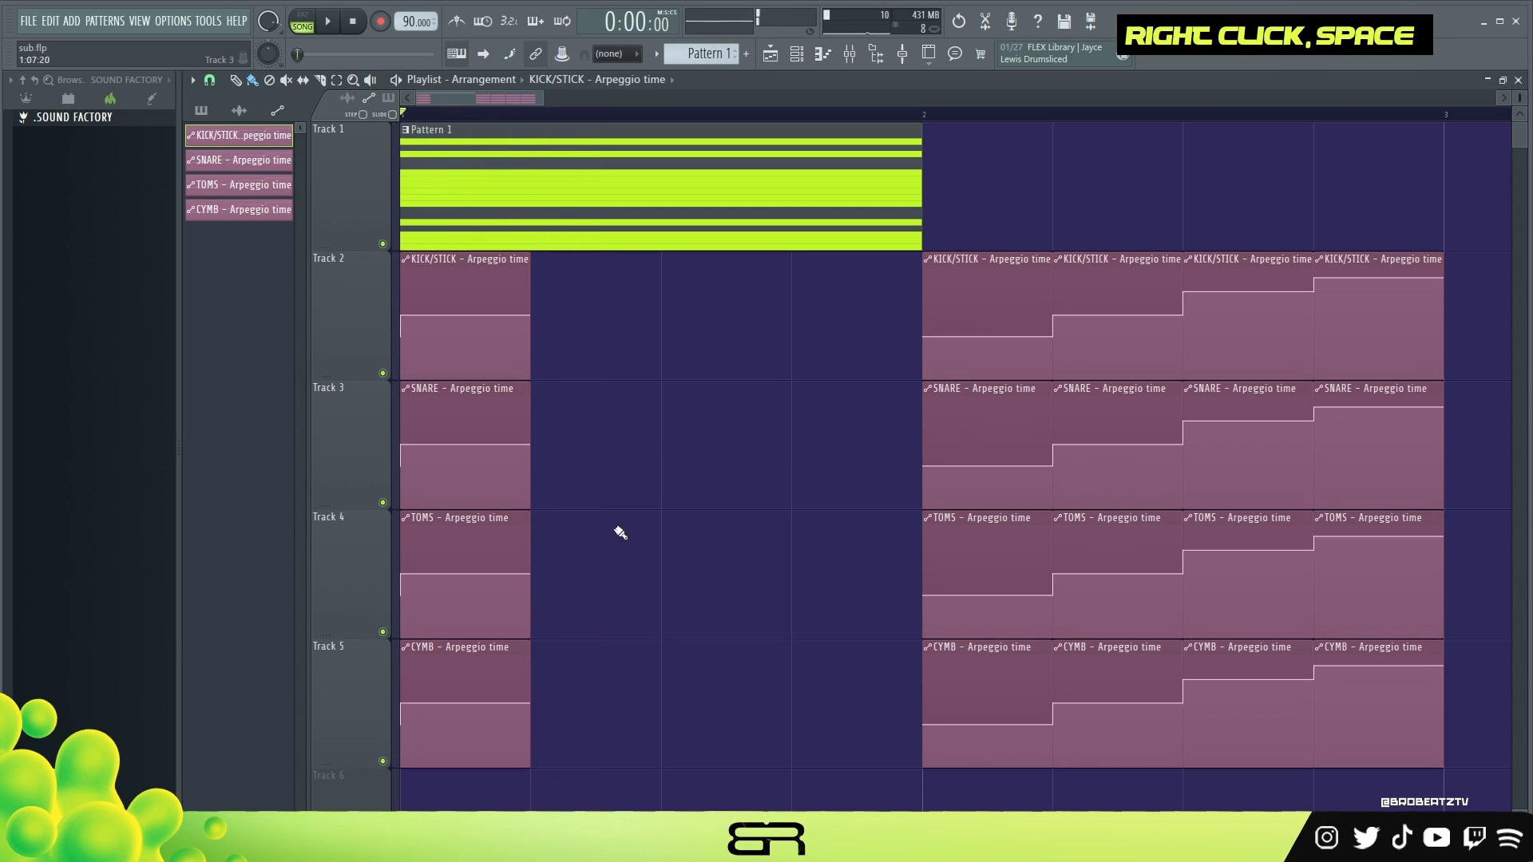
Replace the CYMB slice at the start of bar 1 with a copy of its lowest-level slice
right_click(527, 662)
drag(1004, 646, 468, 667)
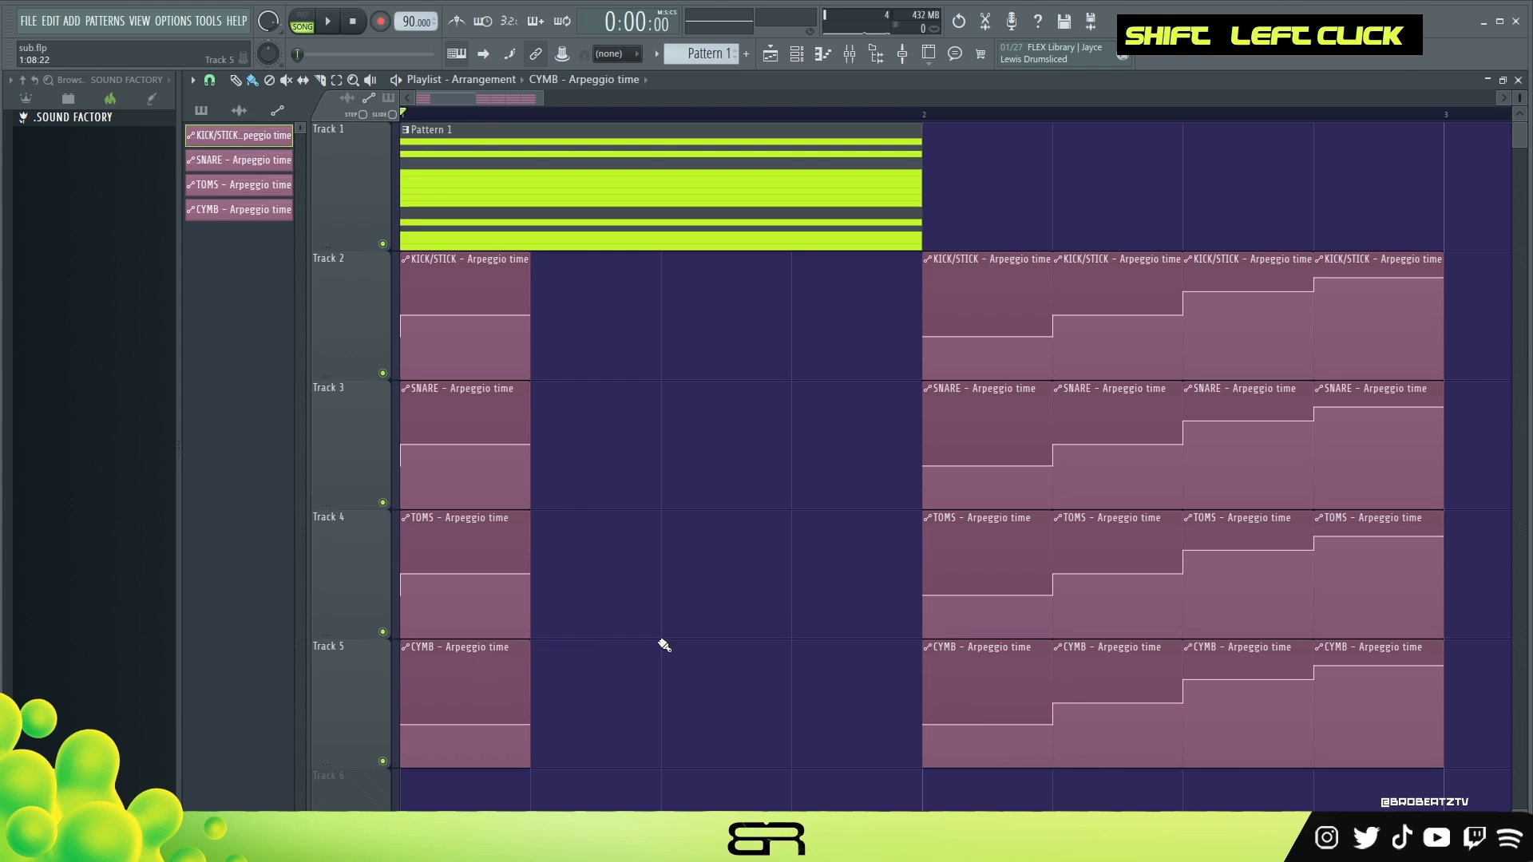
right_click(759, 537)
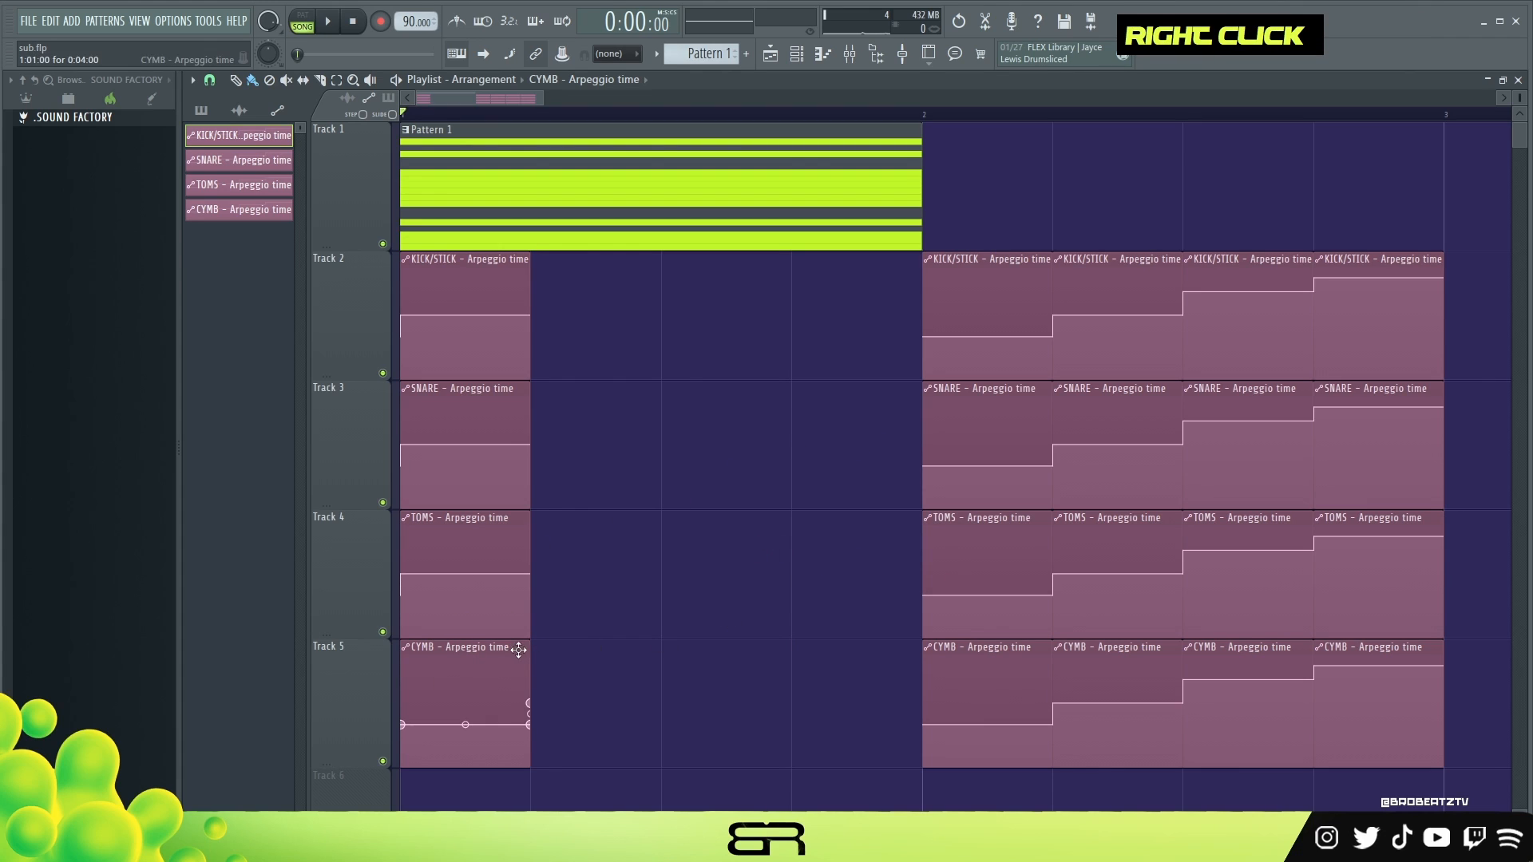
Replace the opening CYMB slice with its highest-level slice and the TOMS slice with its third-level one, and play the bar
right_click(511, 711)
drag(1403, 651, 479, 651)
right_click(523, 551)
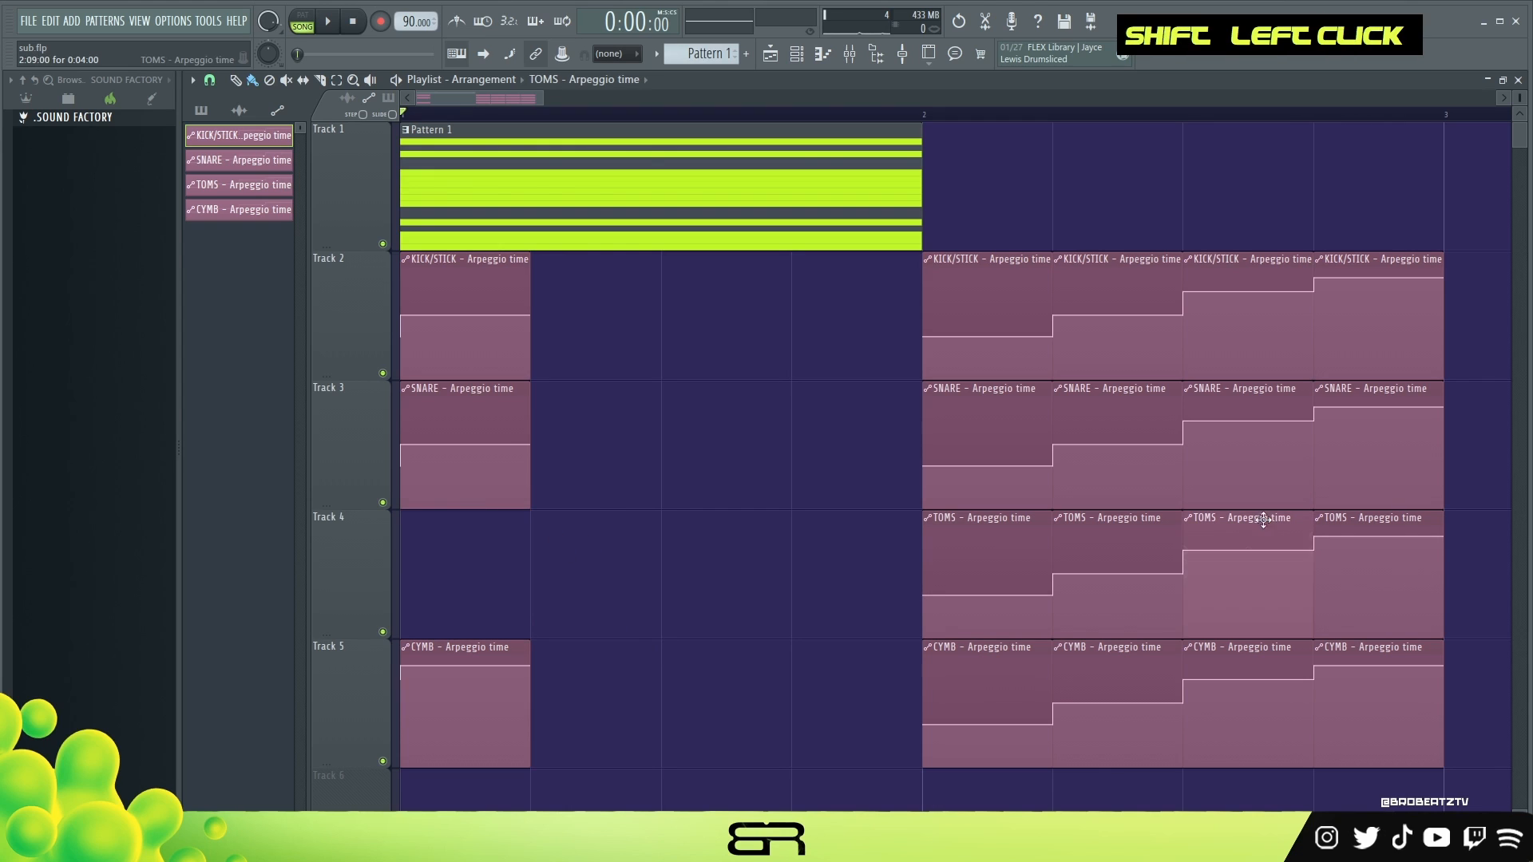
drag(1245, 550, 464, 549)
key(space)
key(space)
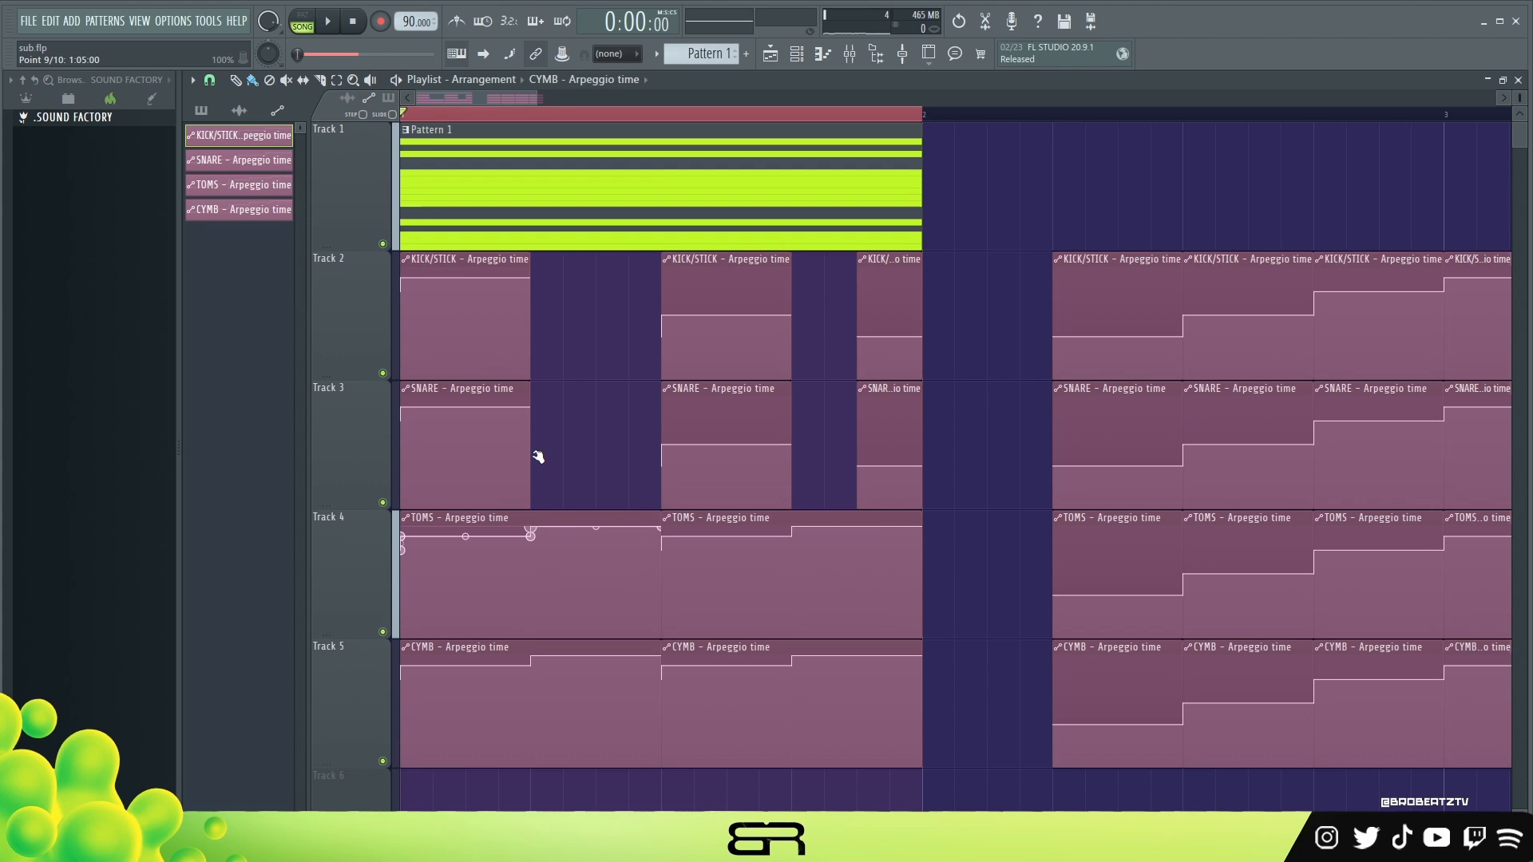
Play the rearranged arpeggio time slices in bar 1 and bring up the channel rack
mouse_move(547, 383)
mouse_down()
mouse_move(564, 640)
mouse_move(623, 763)
mouse_up()
ctrl+click(600, 481)
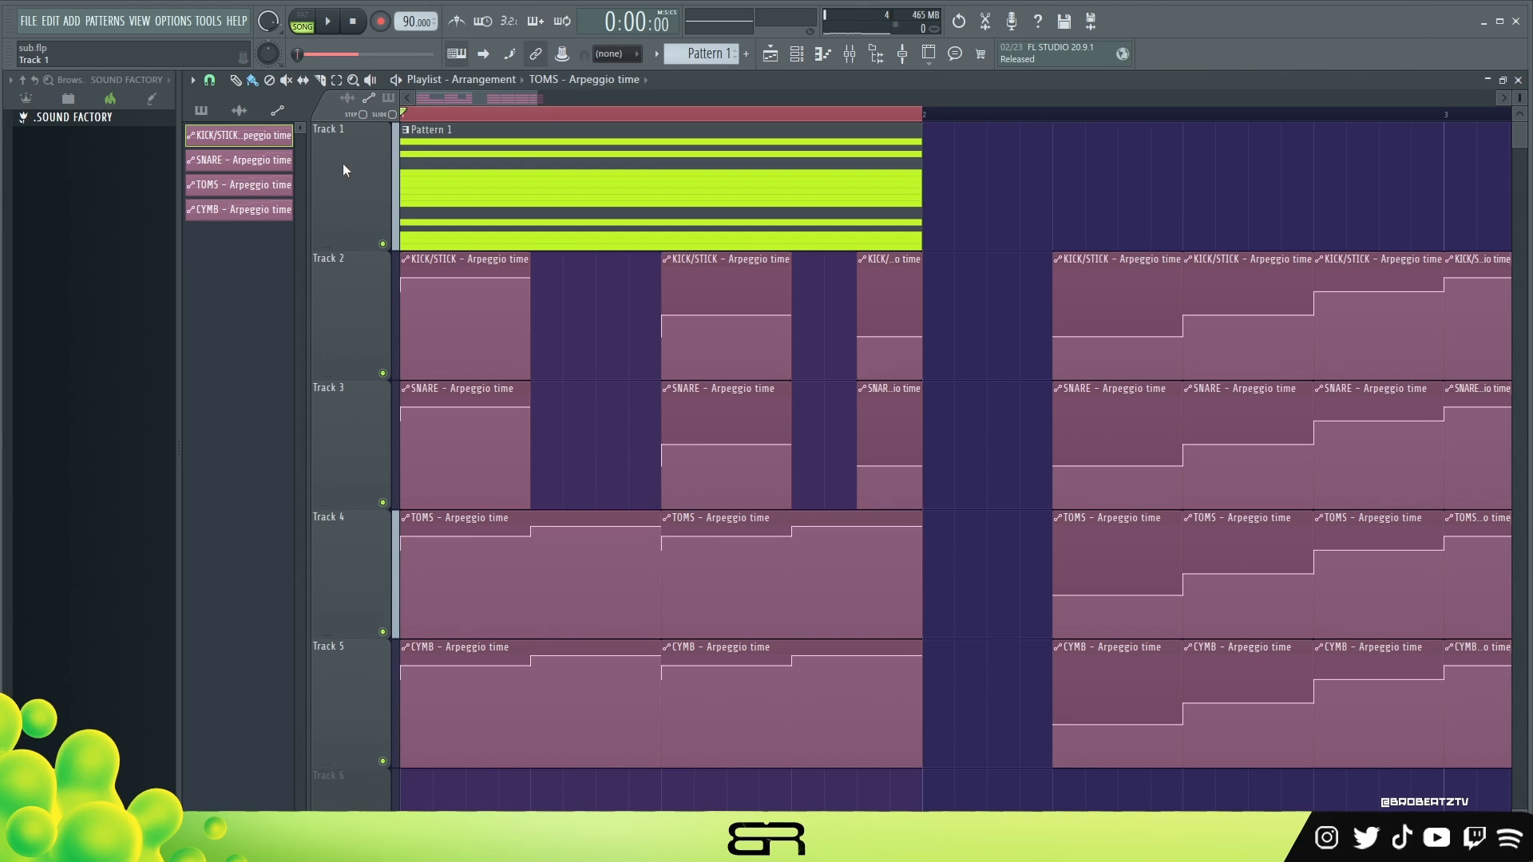
key(space)
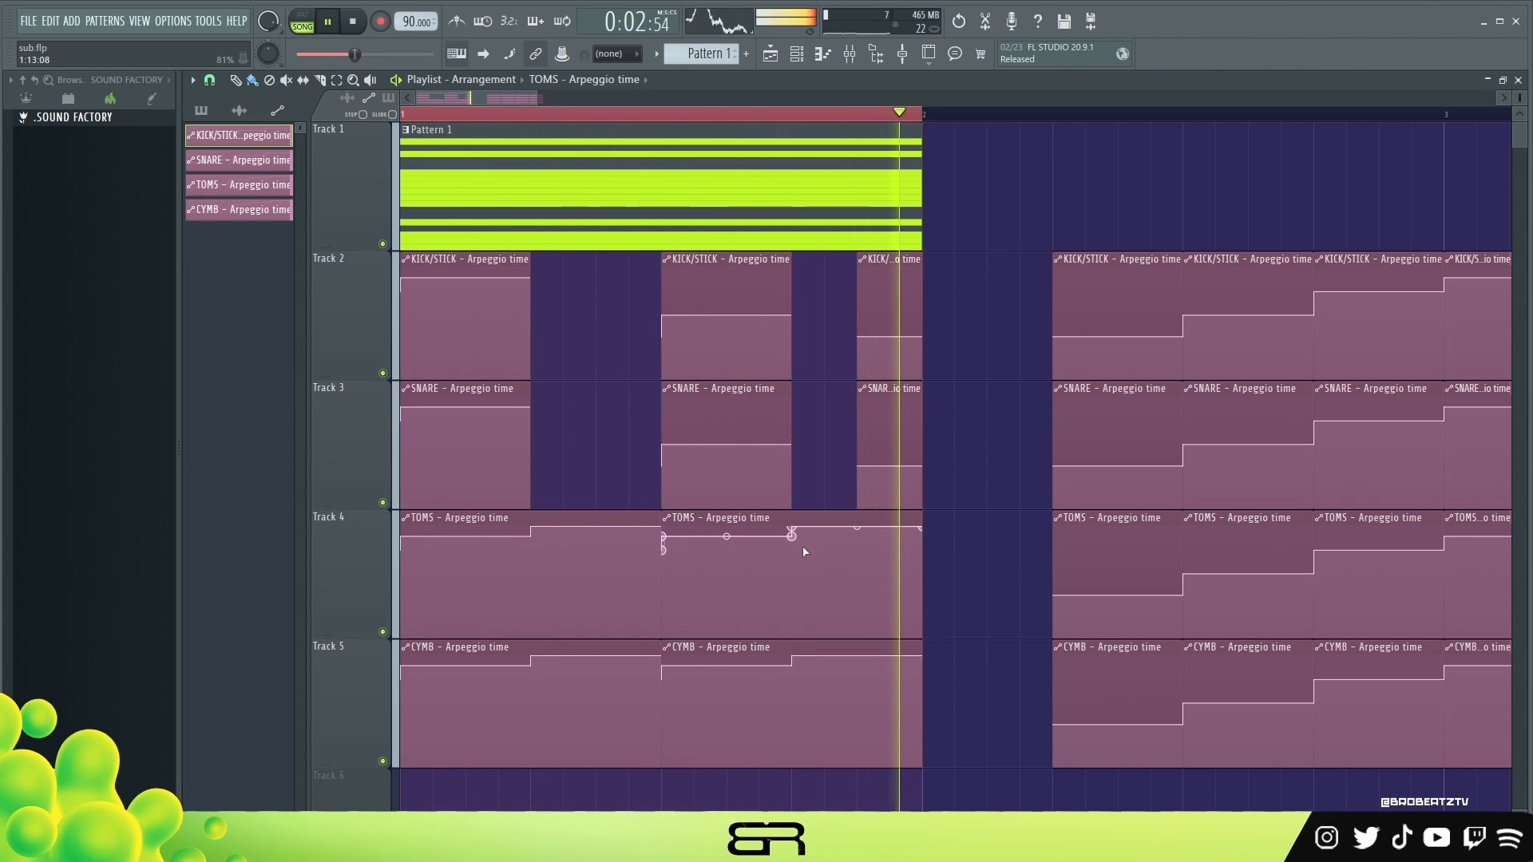
key(space)
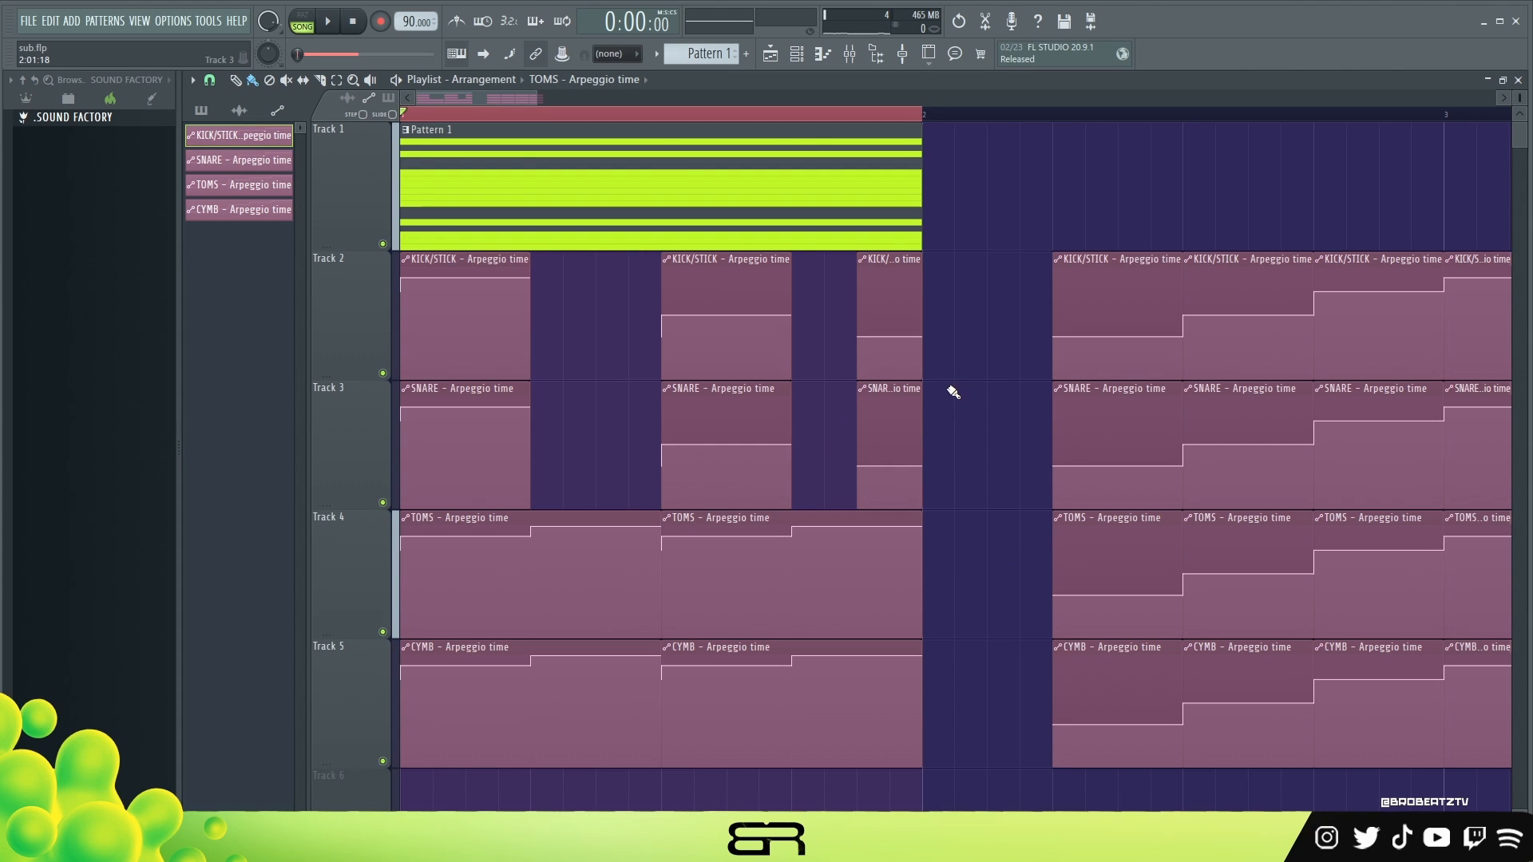
click(822, 54)
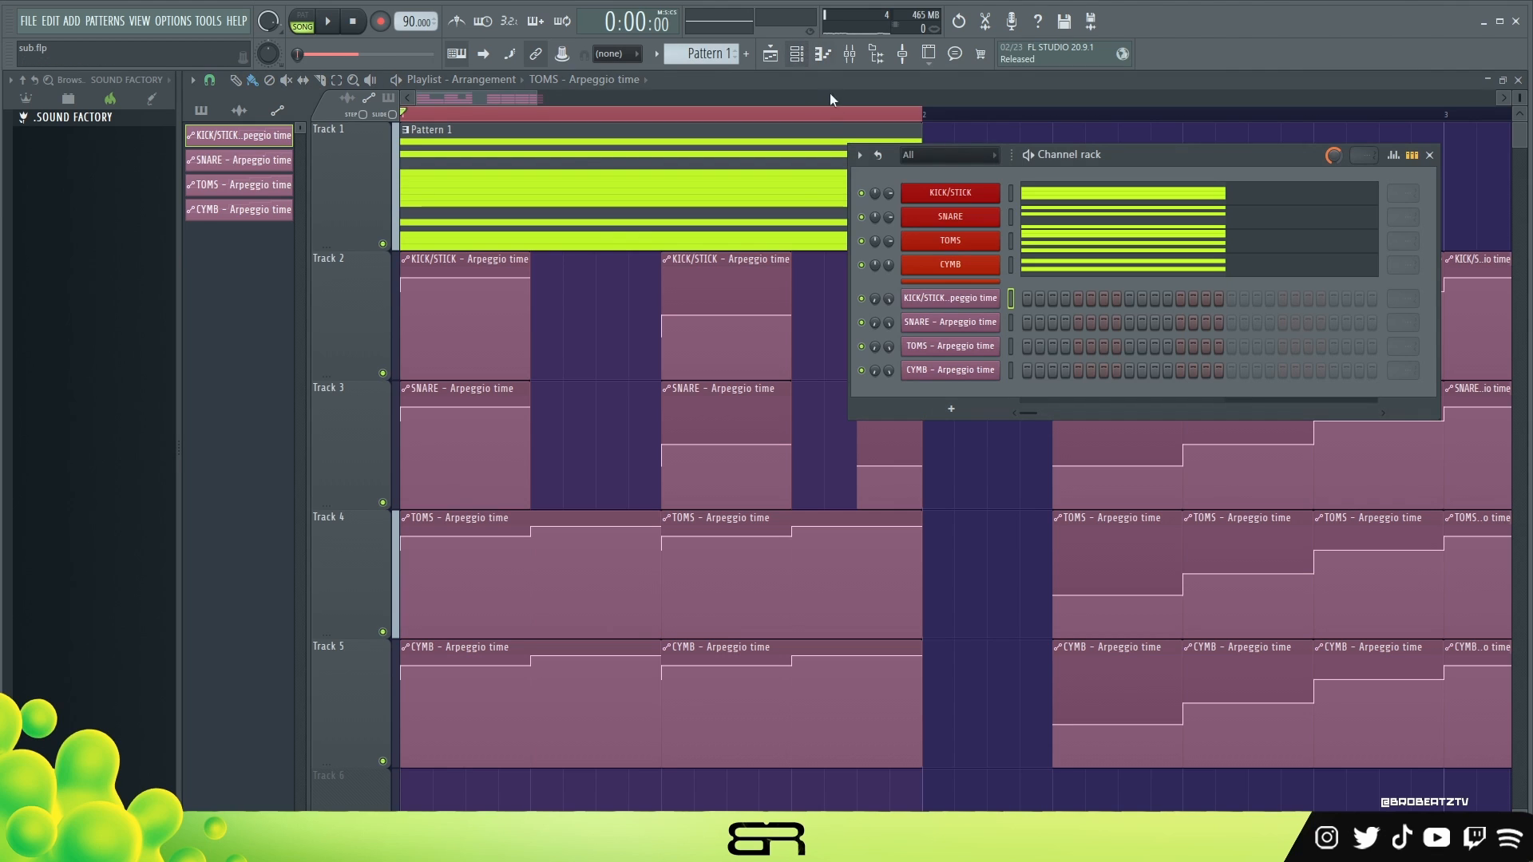
Open the KICK/STICK and CYMB channel settings in turn to review their arpeggiator direction options
click(937, 196)
drag(974, 266, 789, 185)
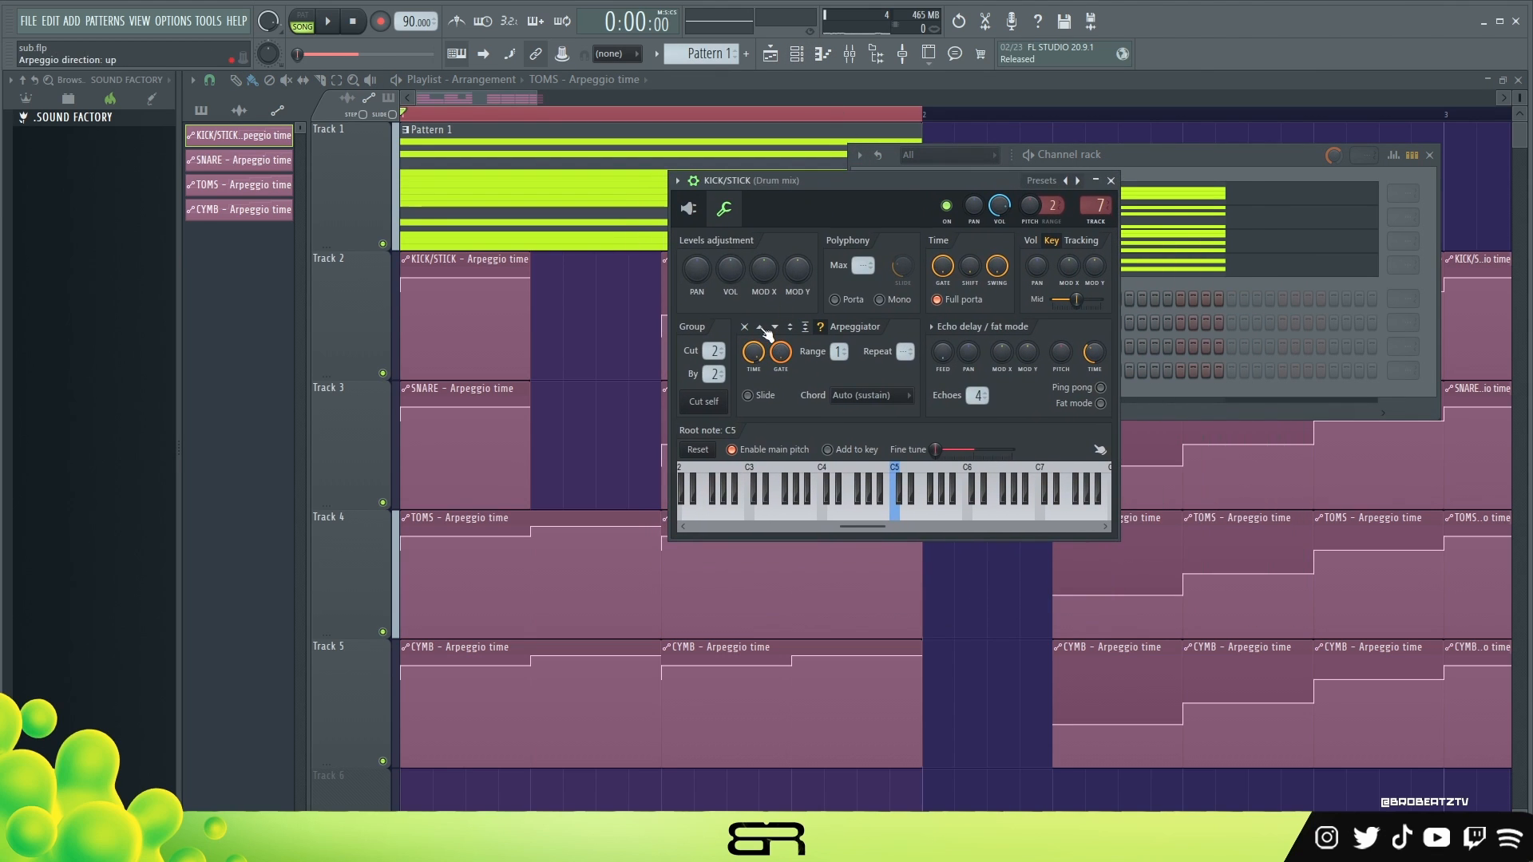
click(1154, 171)
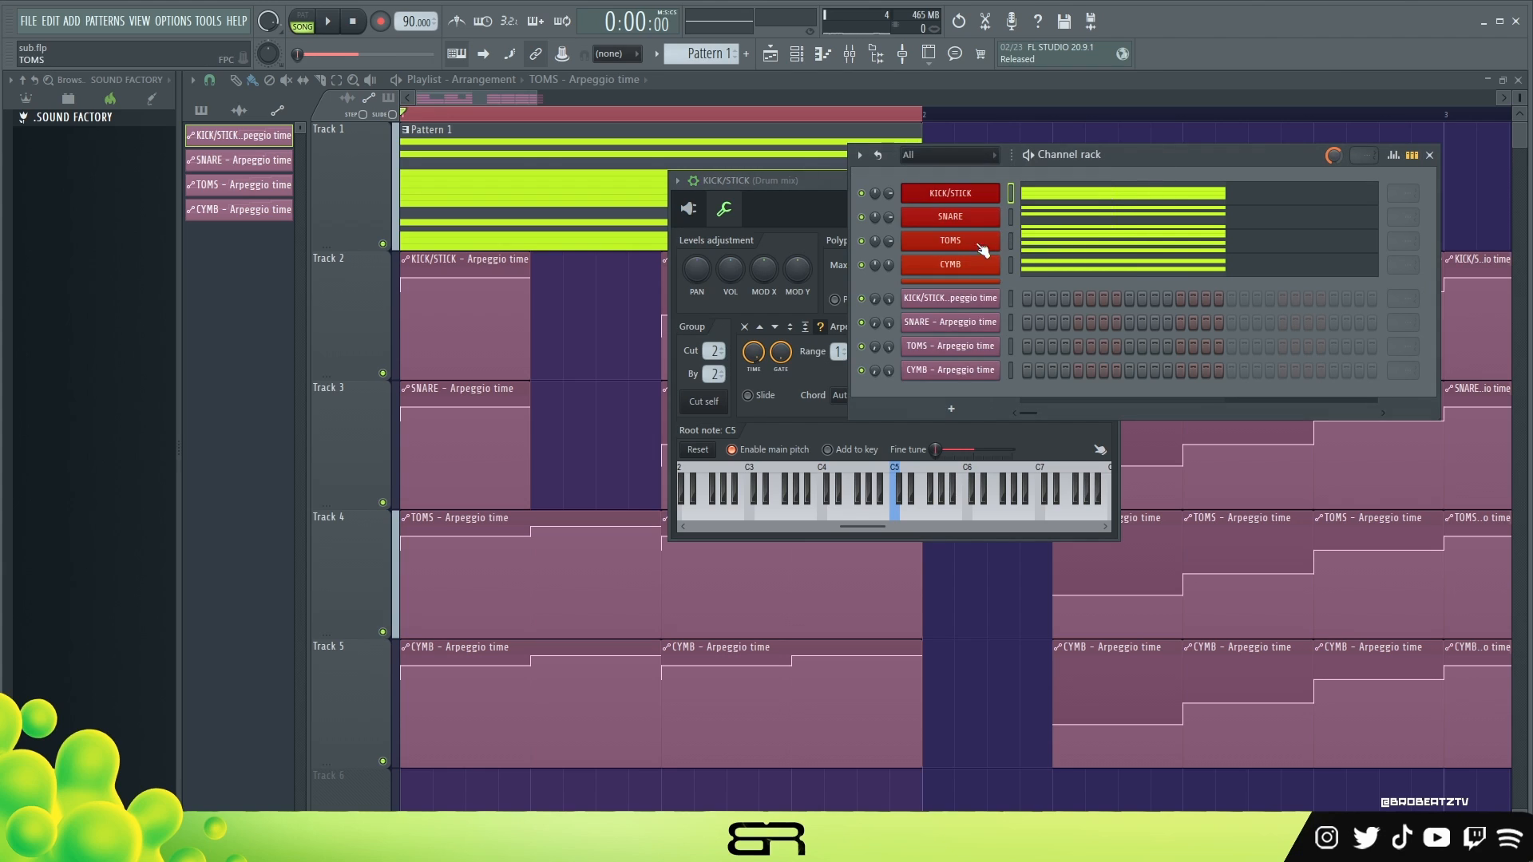
click(958, 264)
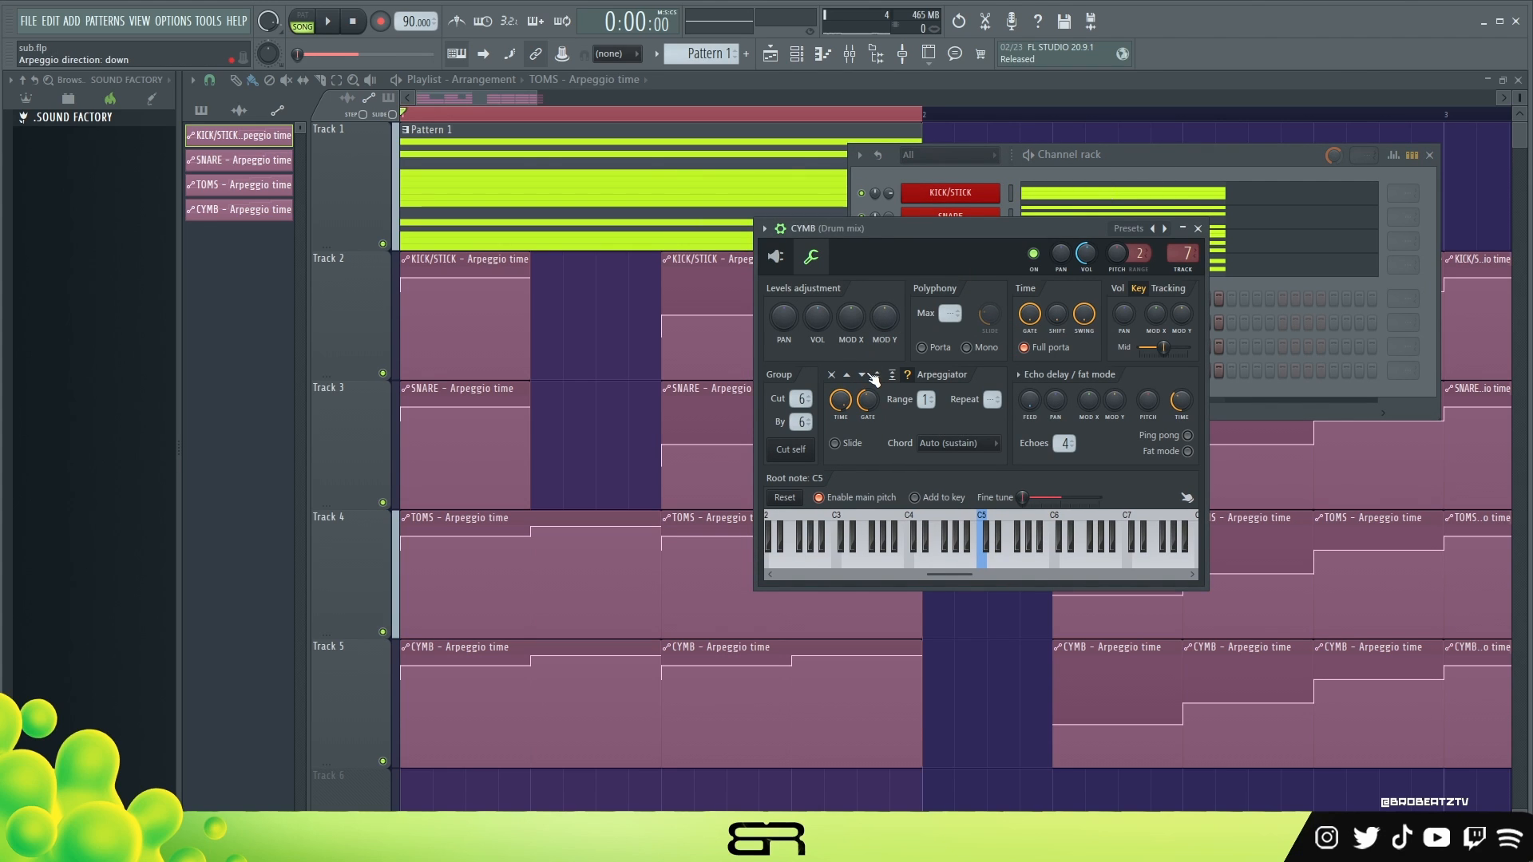
click(1139, 156)
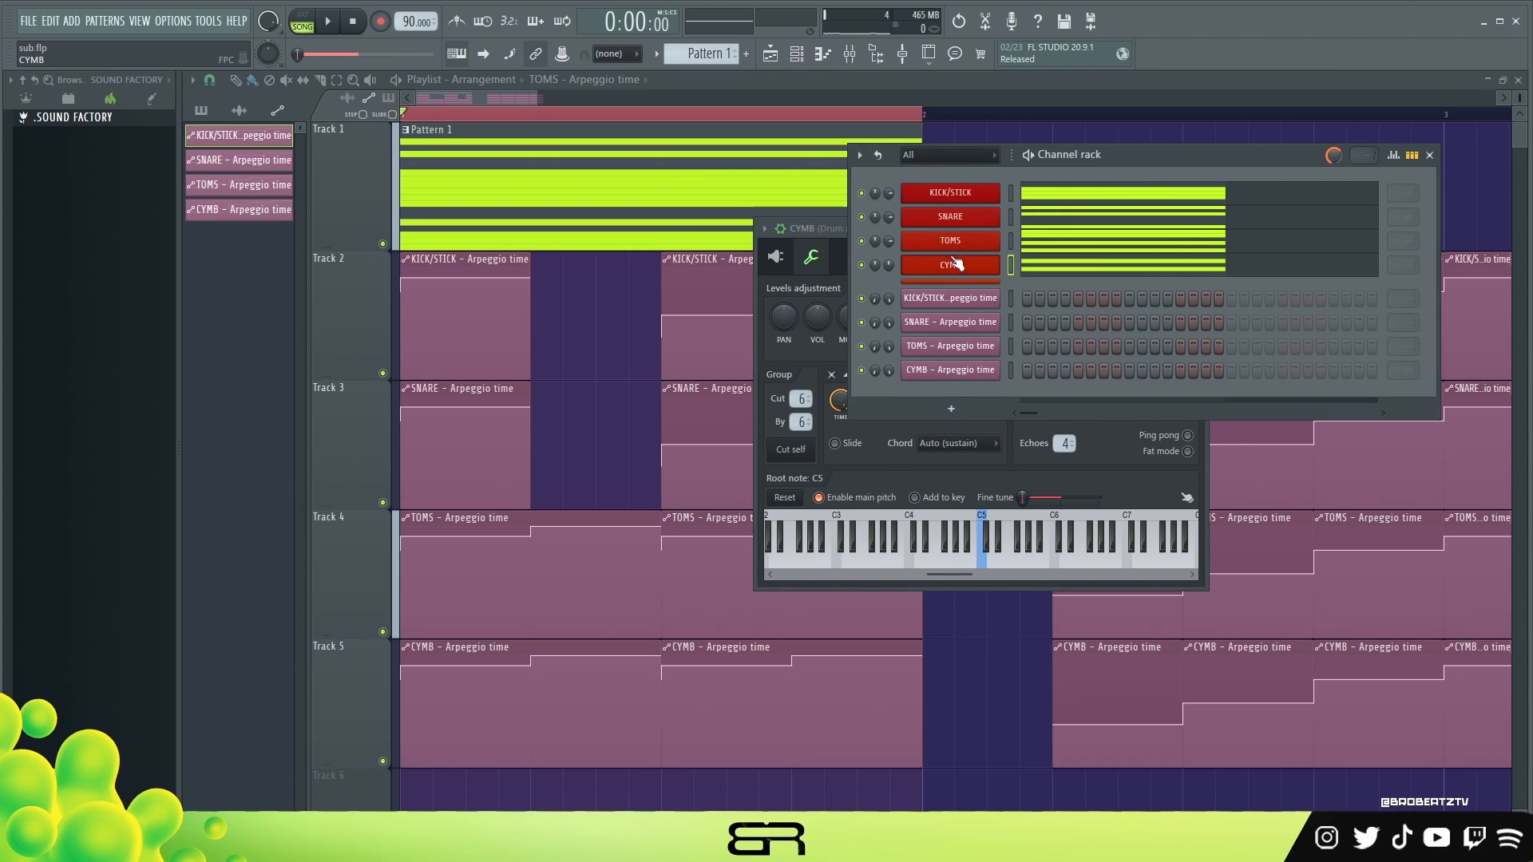
Set the TOMS channel's arpeggiator direction to down and open the SNARE channel's settings
click(954, 242)
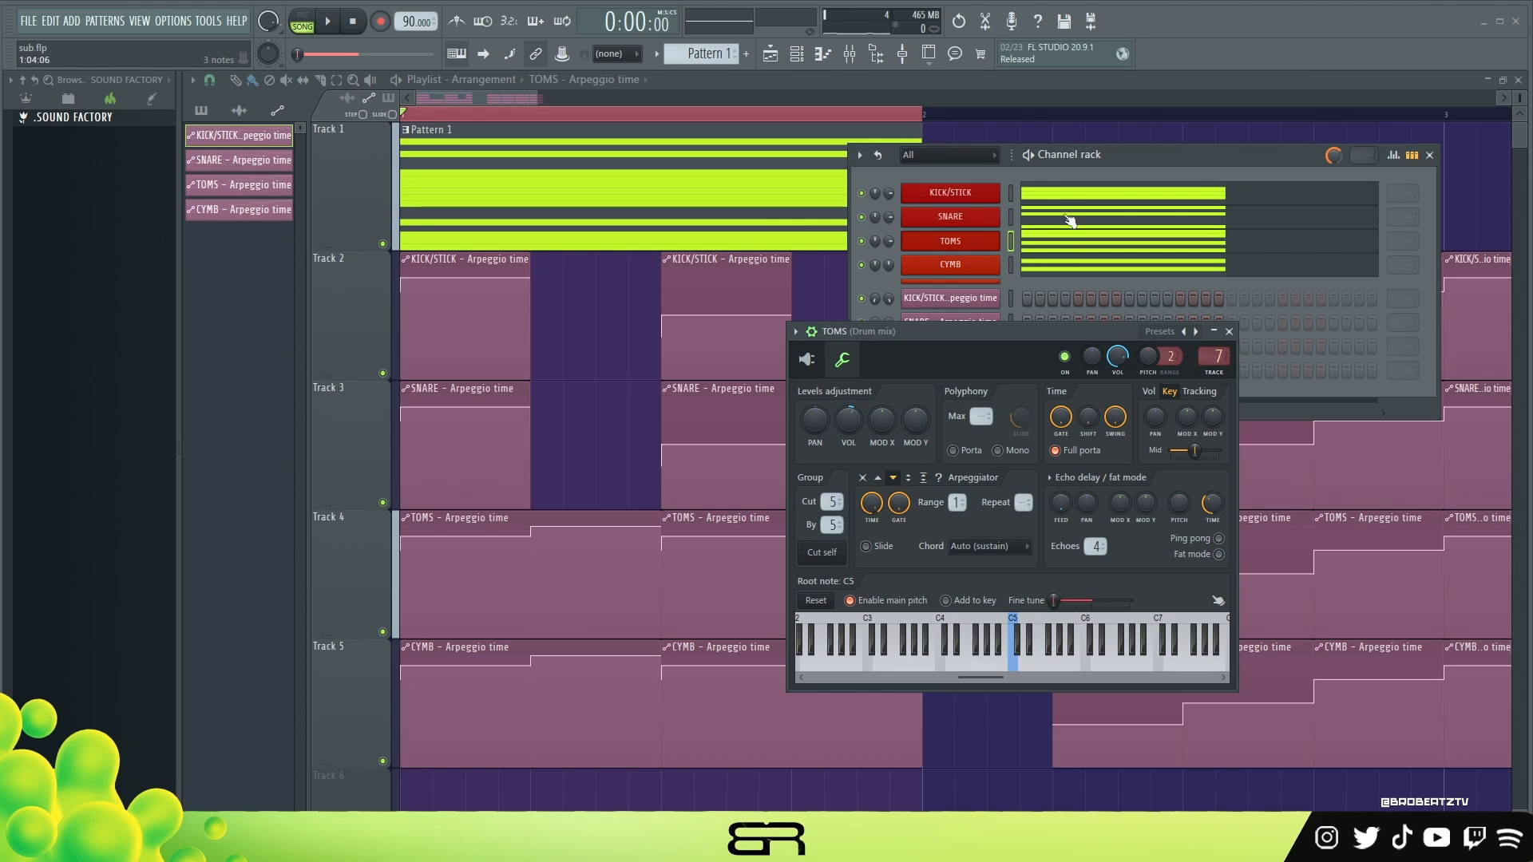
click(946, 239)
double_click(949, 217)
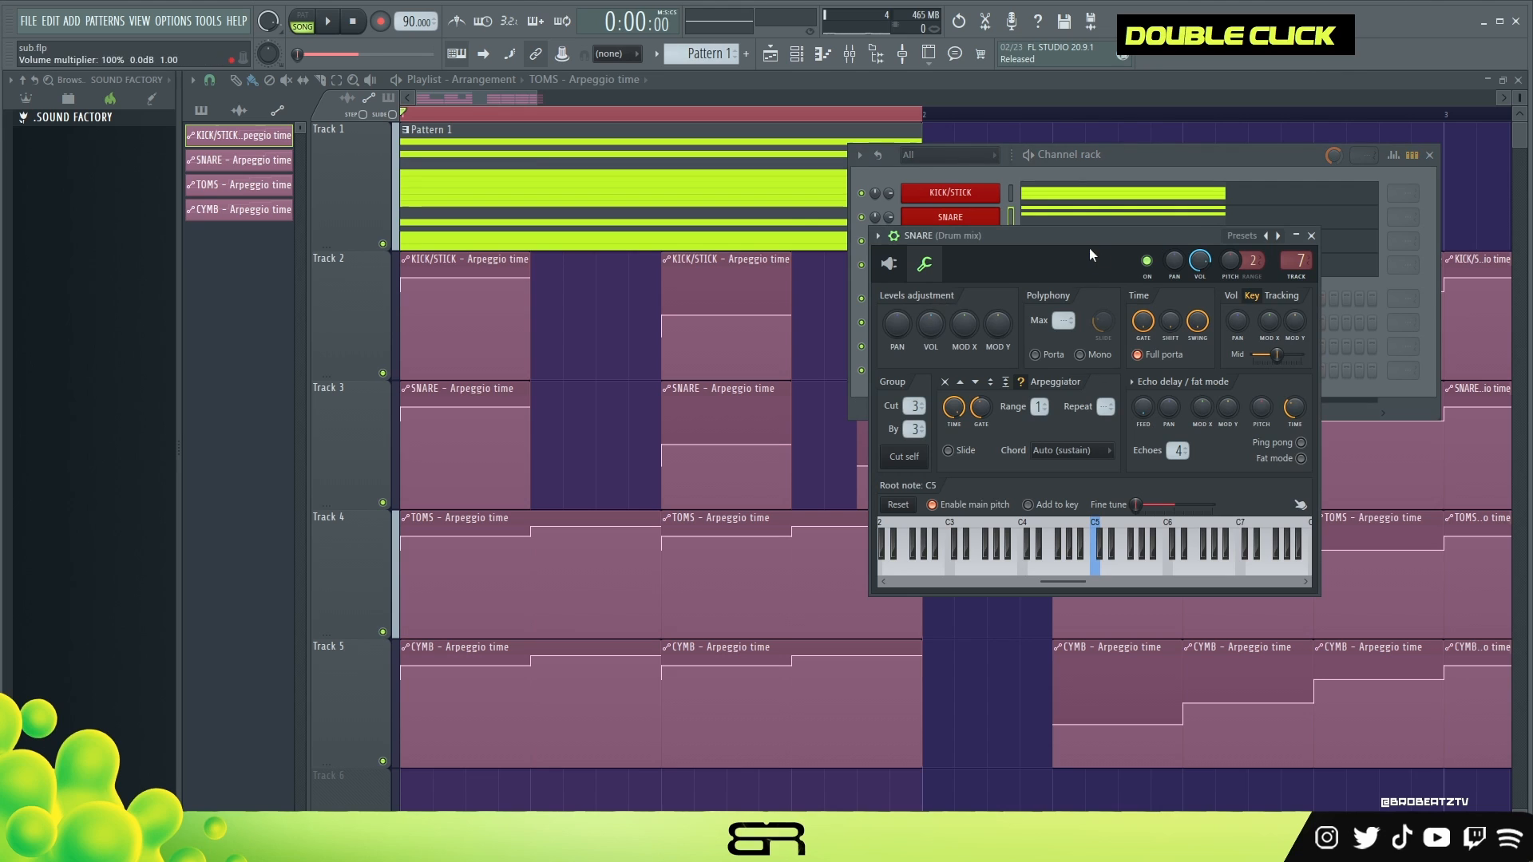
Play the arrangement with the KICK/STICK channel's arpeggiator direction set to up-down, and stop playback
key(space)
click(993, 193)
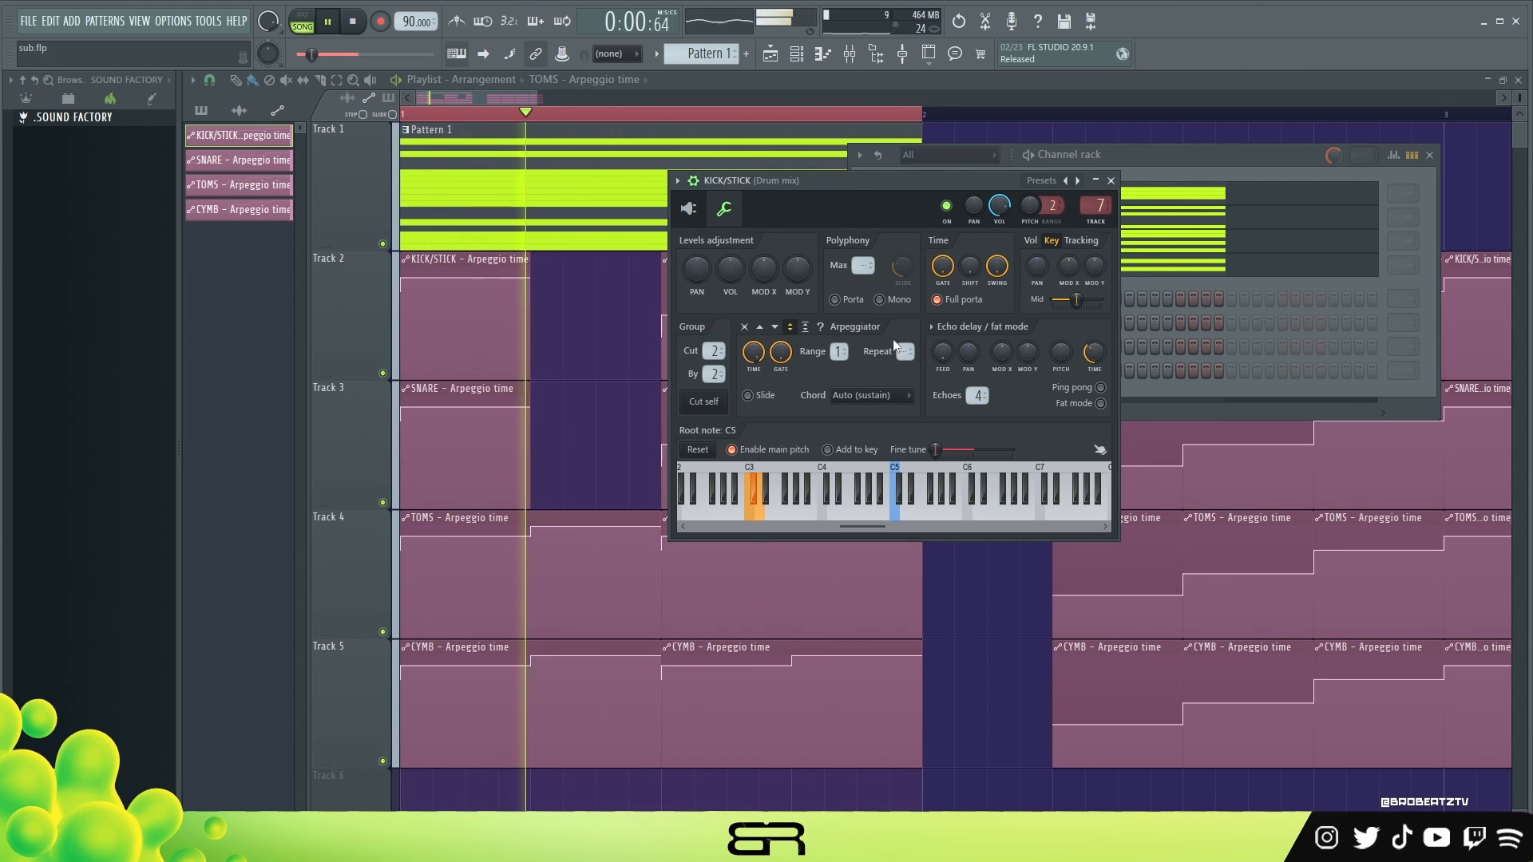
key(space)
Close the KICK/STICK channel settings and move the channel rack clear of the bar 1 clips
click(1109, 181)
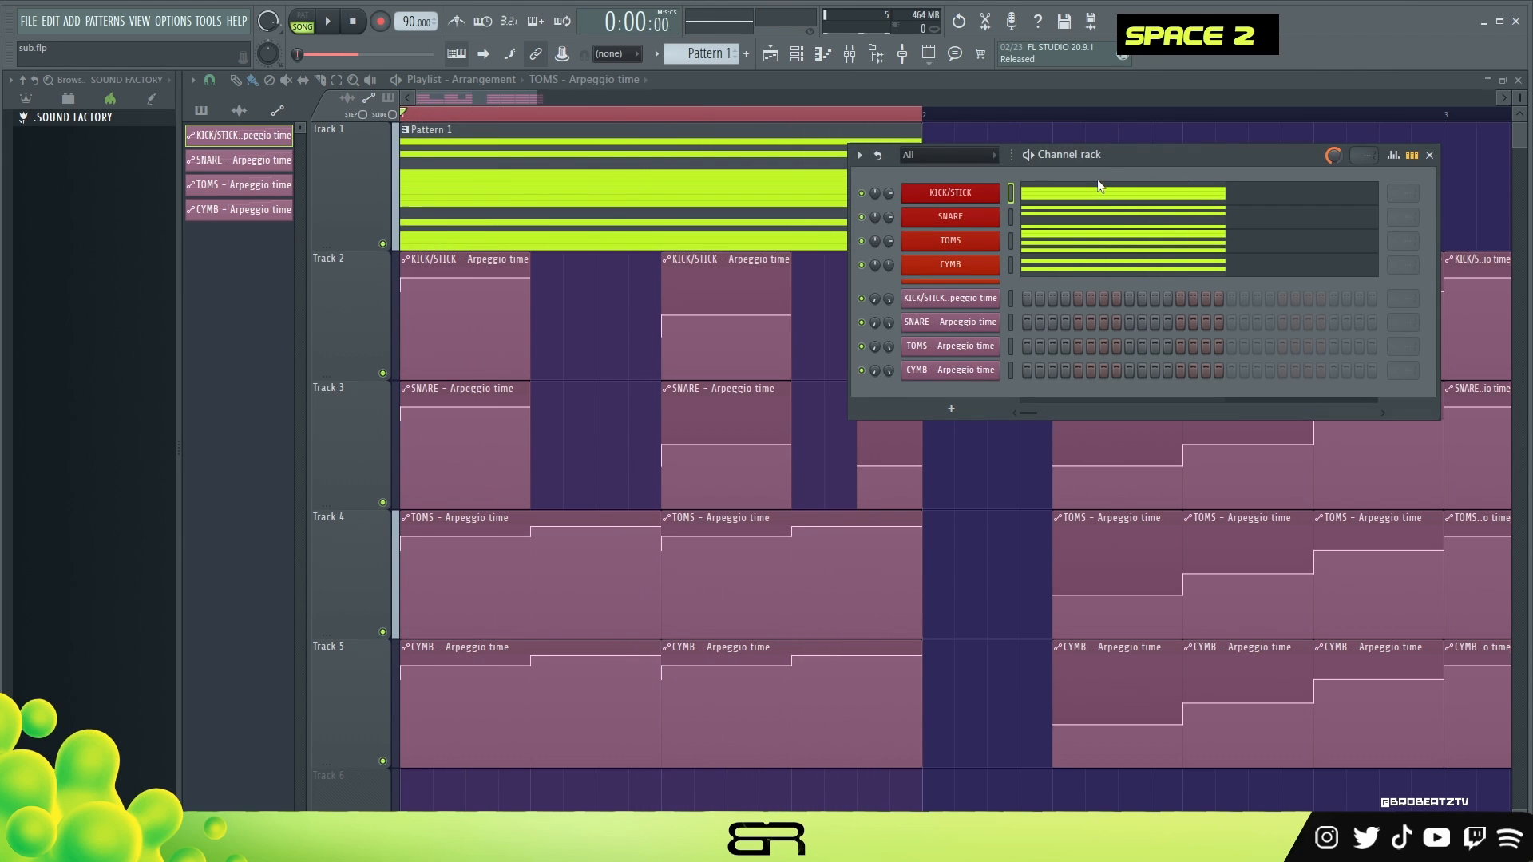
drag(1104, 152, 1185, 138)
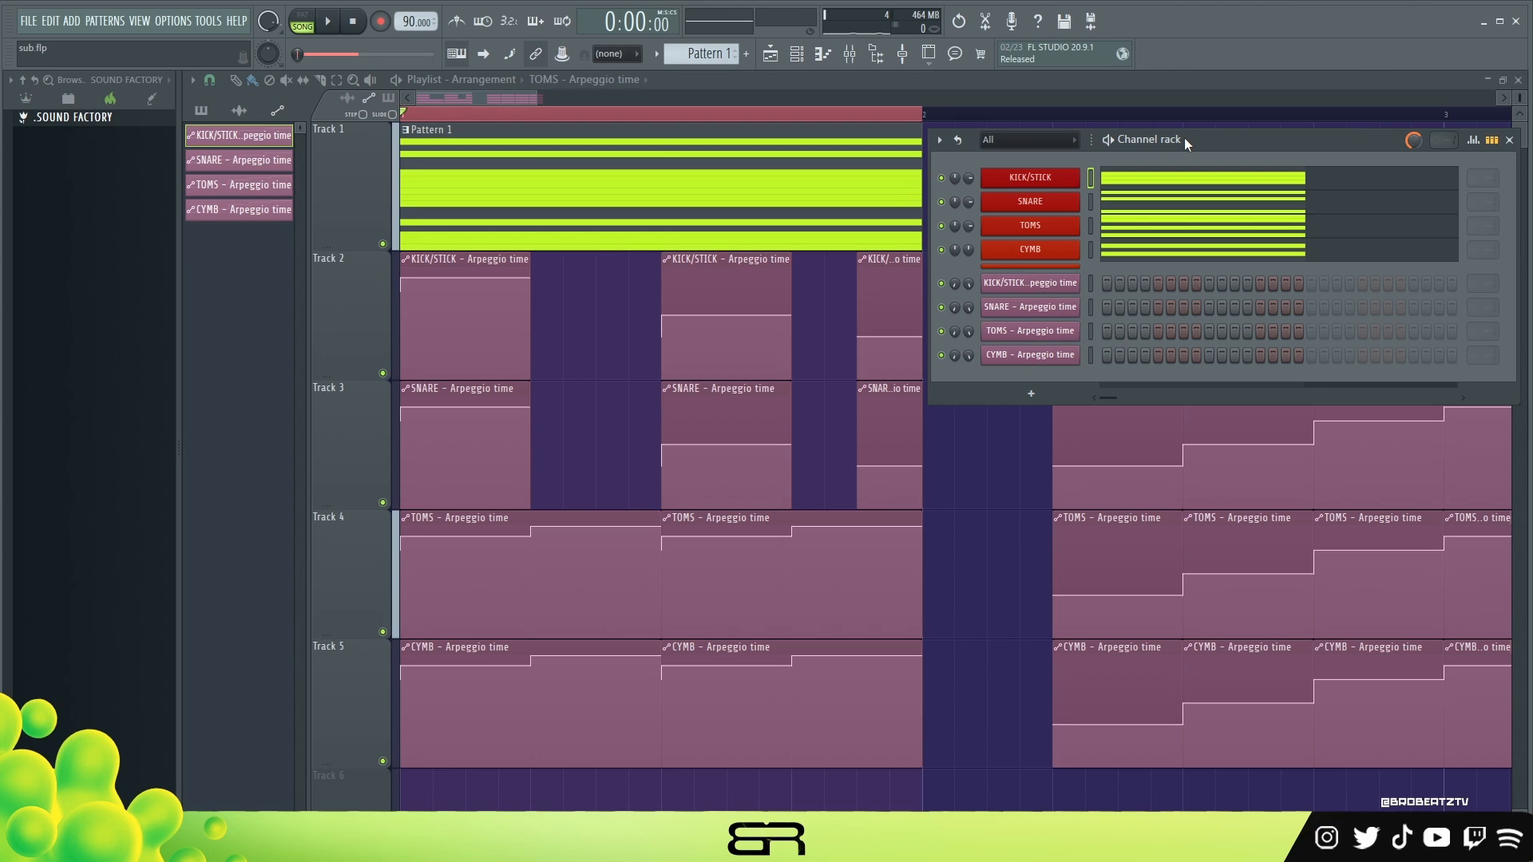
drag(1217, 141, 1224, 144)
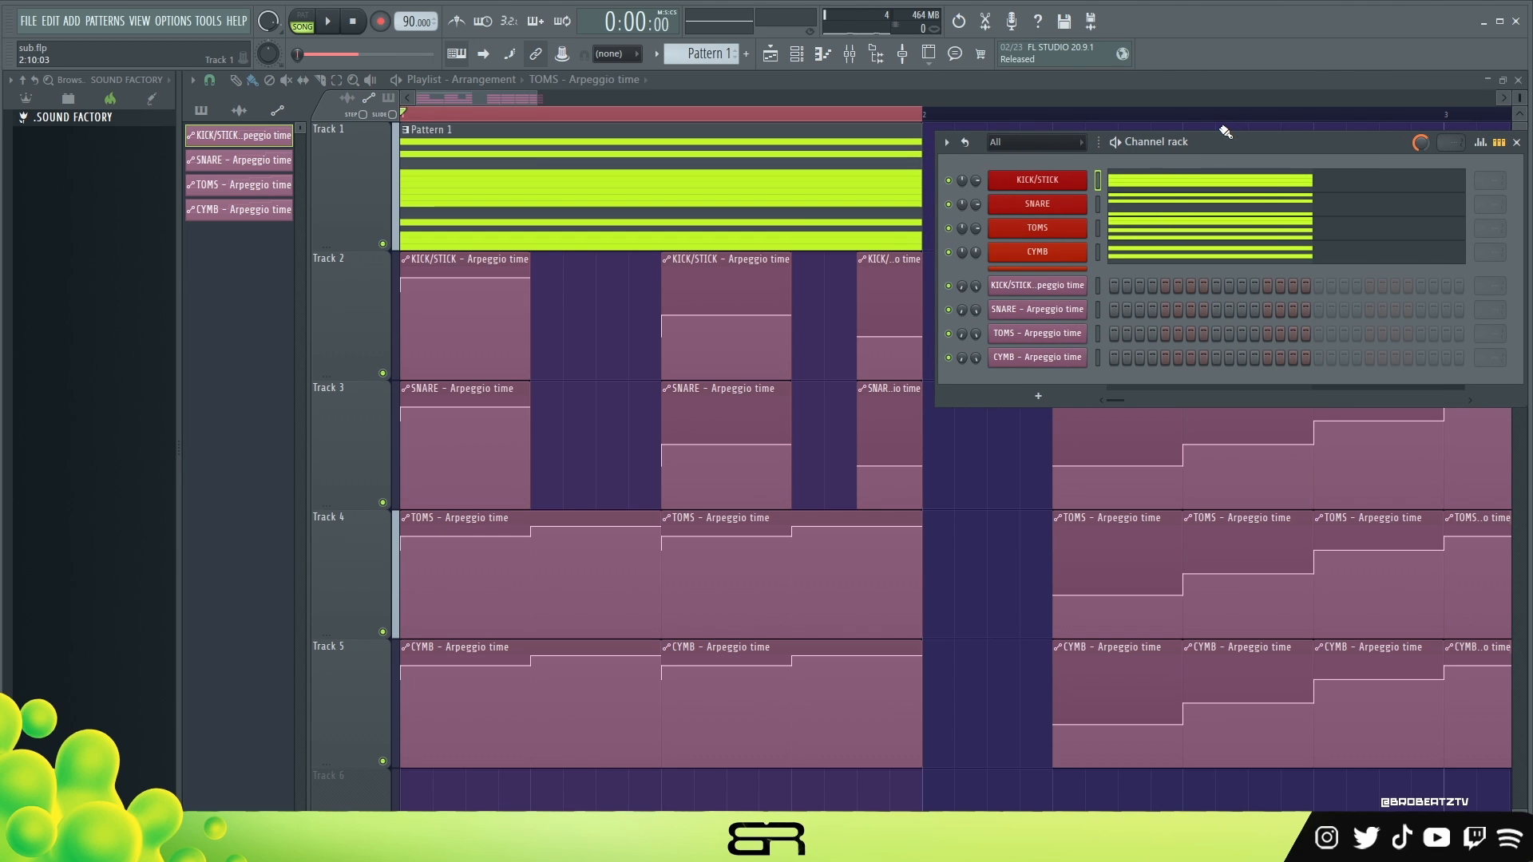